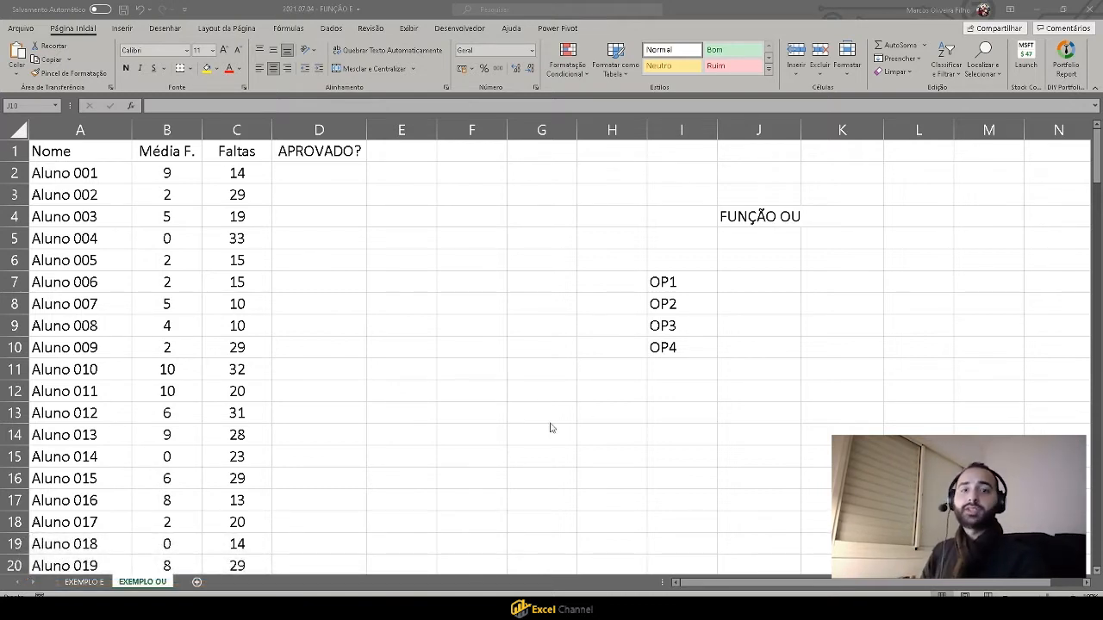
On the EXEMPLO E sheet, add a bottom border to the truth table's header row, I6:L6.
left_click(504, 420)
left_click(65, 586)
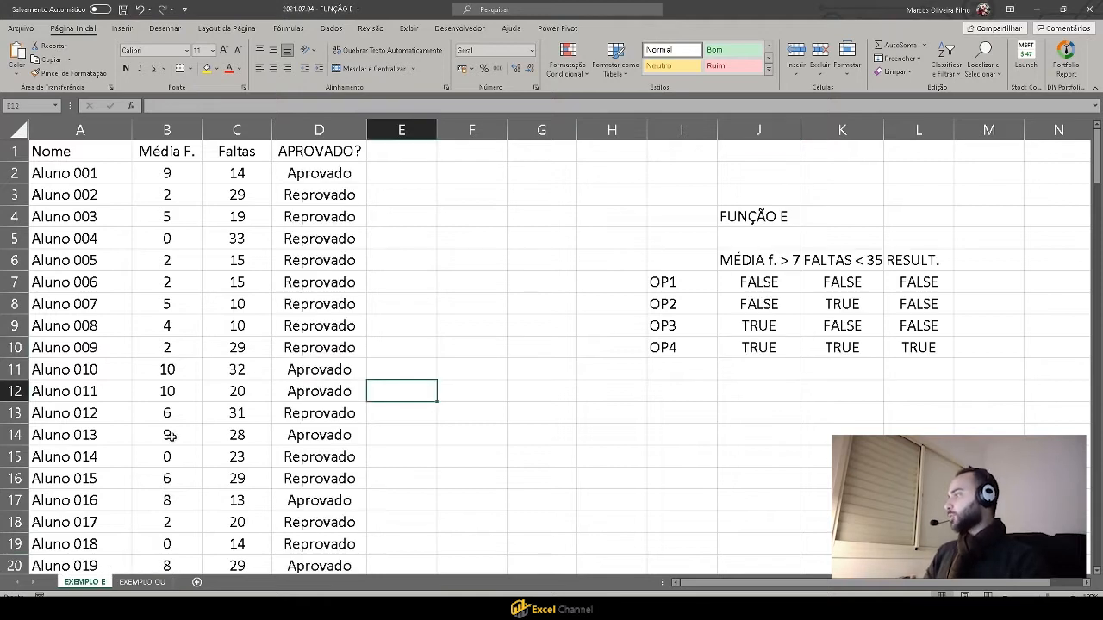
left_click(315, 246)
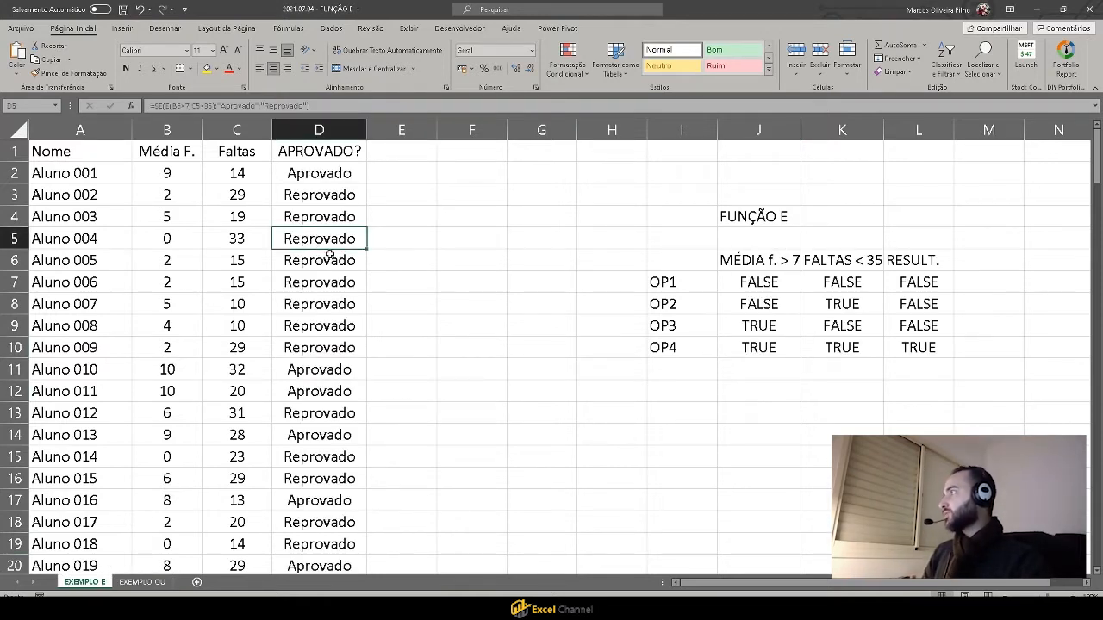
left_click_drag(677, 256, 919, 260)
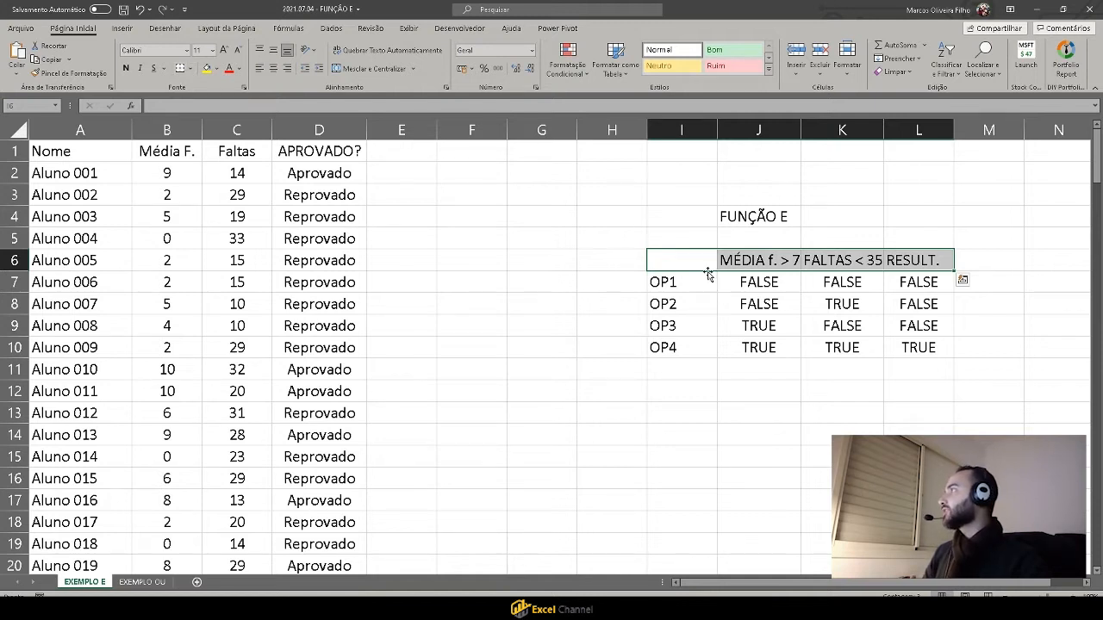
left_click(694, 449)
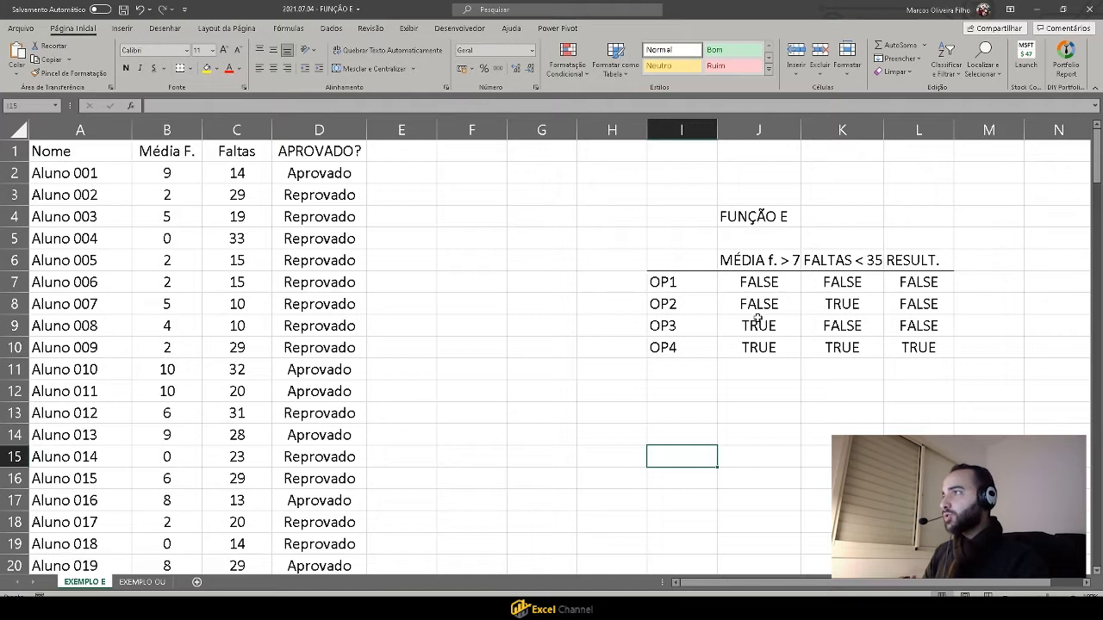
Examine the OP4 row of the FUNÇÃO E truth table, comparing its two condition cells with the RESULT. cell.
left_click_drag(681, 348, 875, 347)
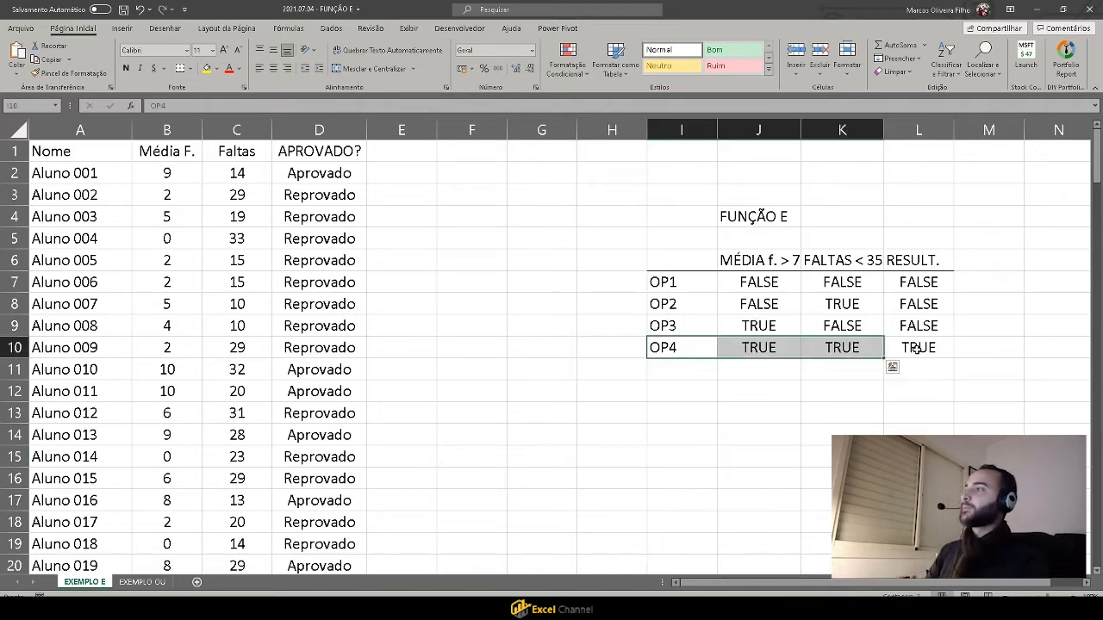
left_click(916, 348)
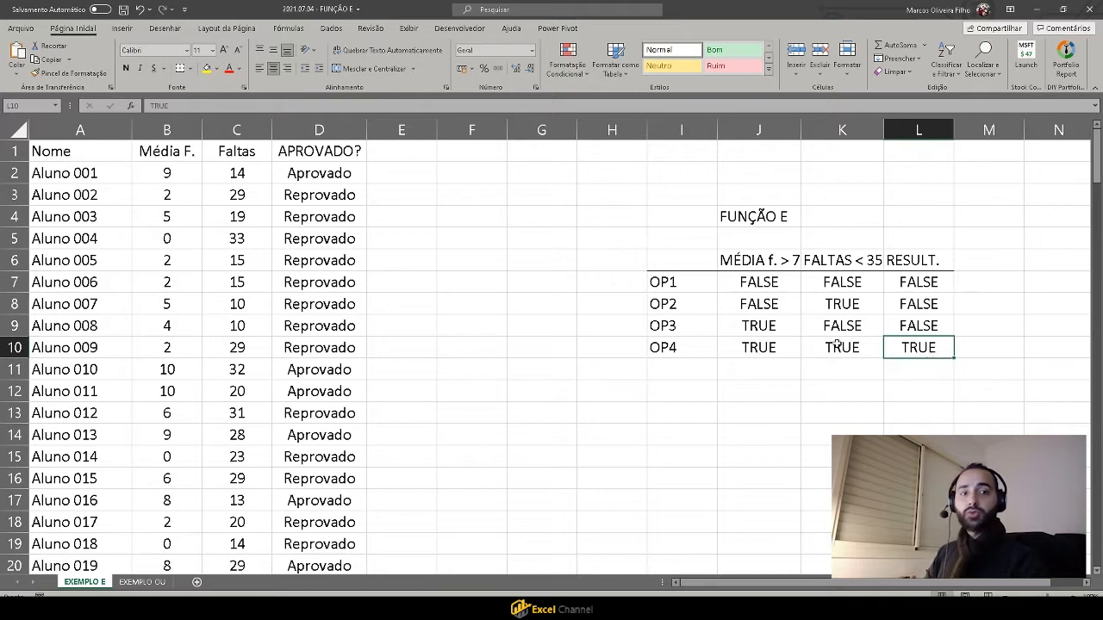
left_click(747, 350)
left_click(820, 347)
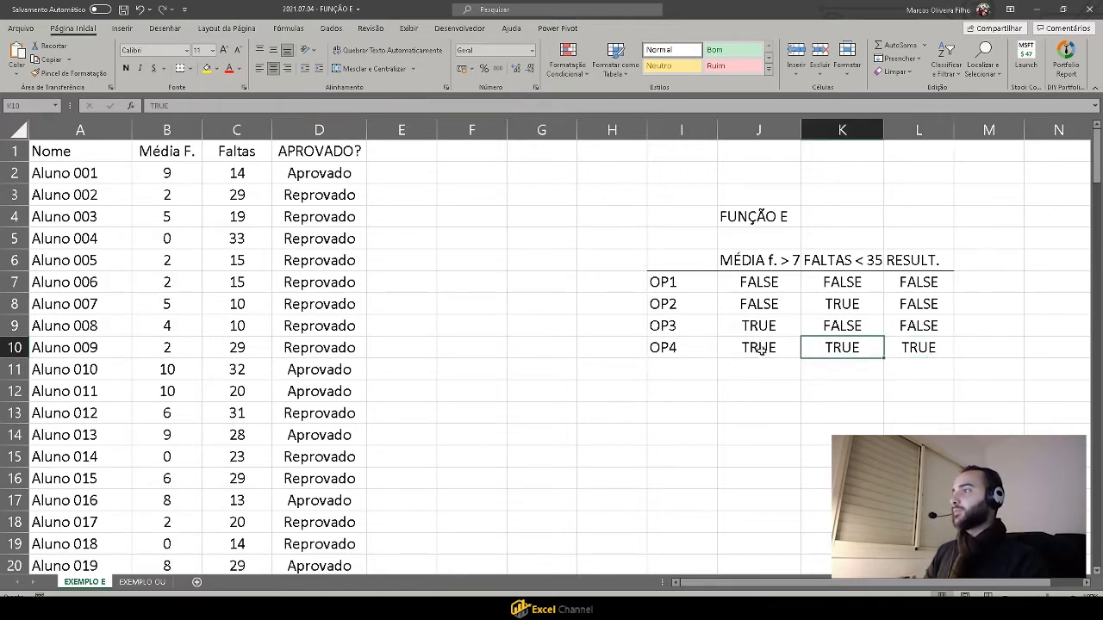
left_click(748, 347)
left_click(815, 347)
left_click(748, 347)
left_click(841, 348)
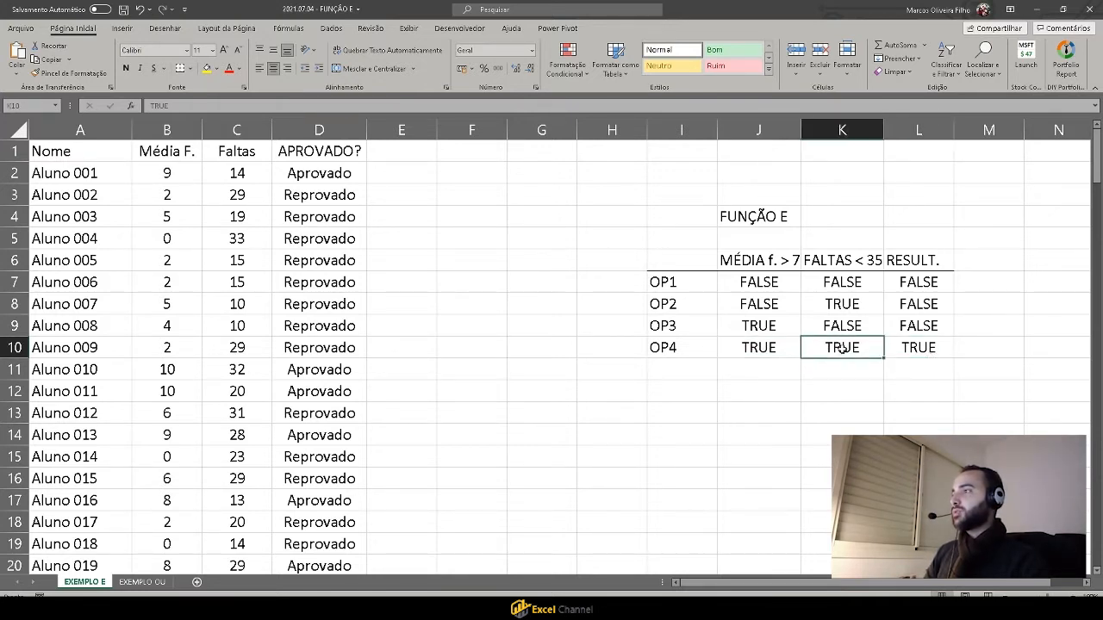
Copy the truth table headers J6:L6 from the EXEMPLO E sheet to J6 on the EXEMPLO OU sheet.
left_click(141, 582)
left_click(744, 263)
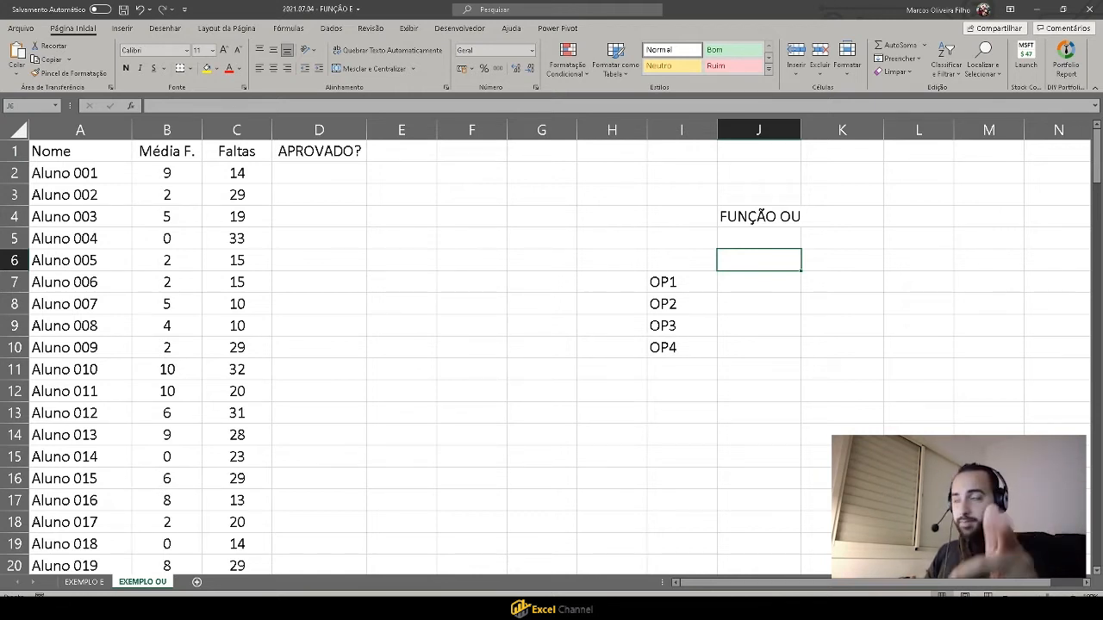
left_click(94, 582)
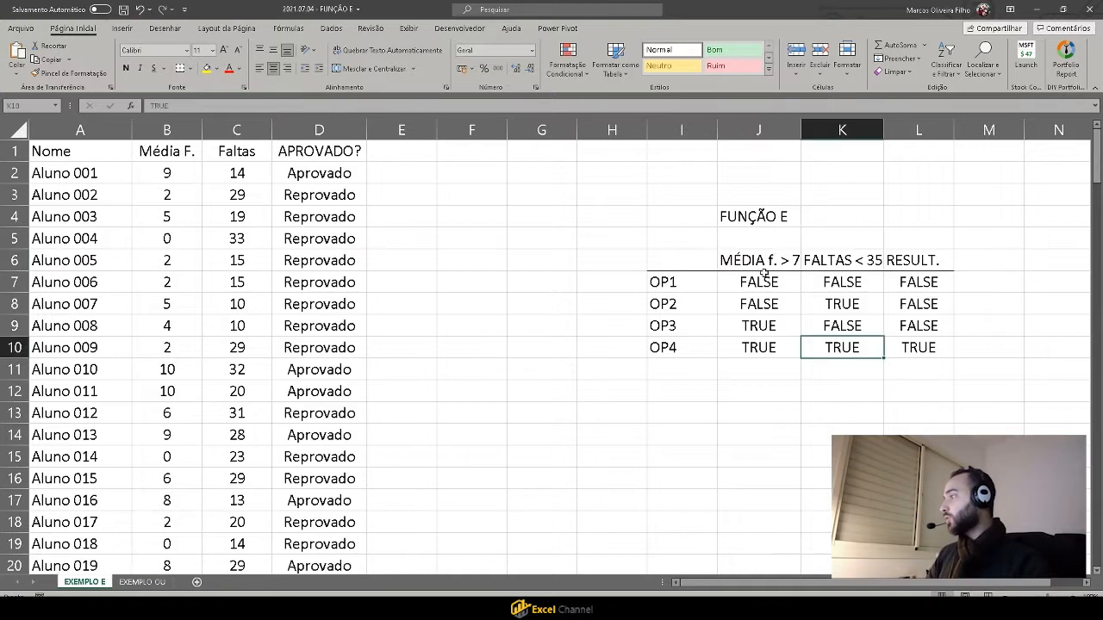
left_click_drag(763, 276, 923, 343)
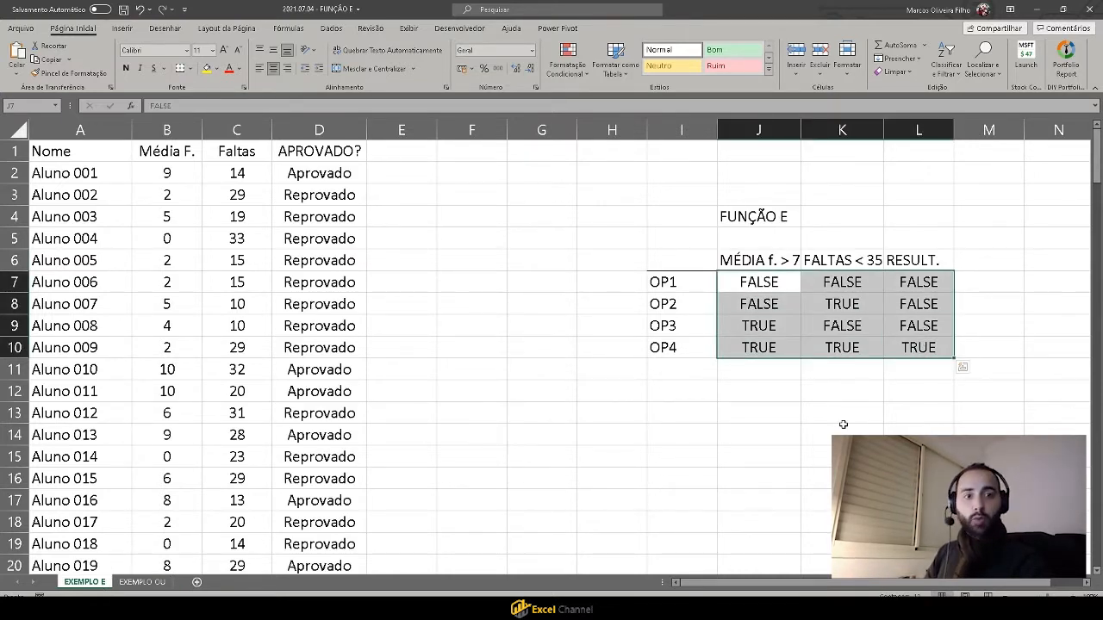
left_click(775, 392)
left_click_drag(733, 260, 910, 260)
key("ctrl+c")
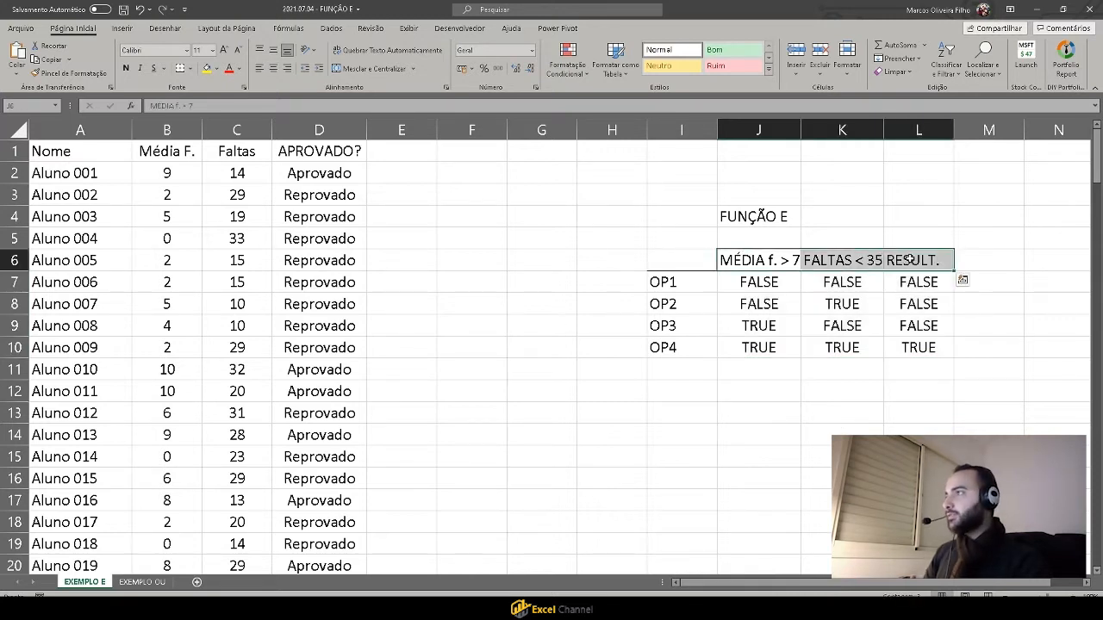
left_click(153, 585)
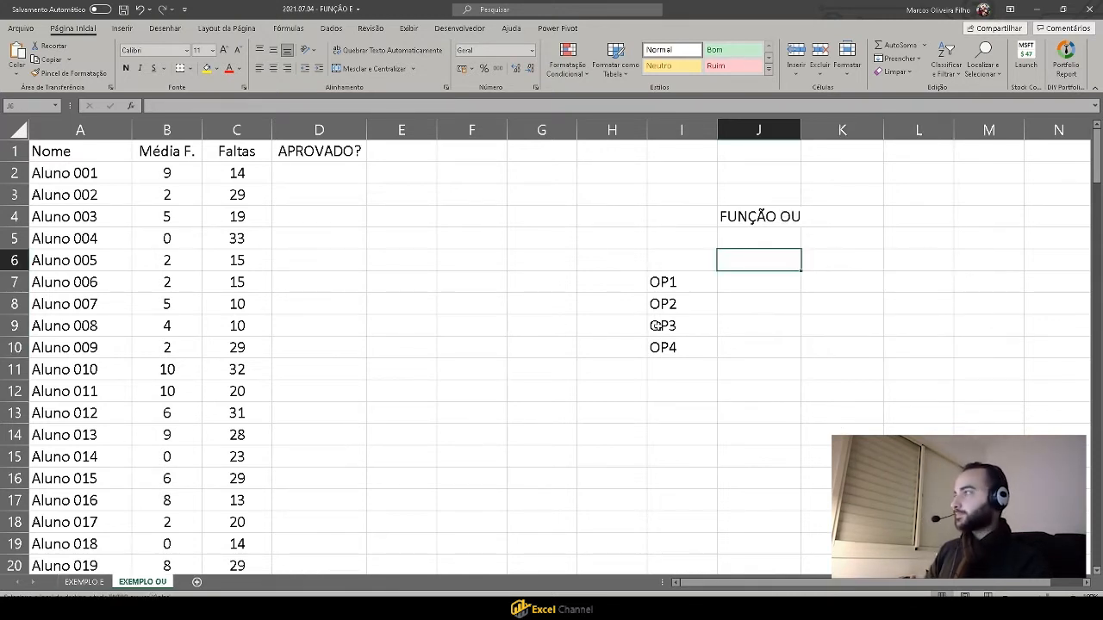
key("ctrl+v")
left_click(796, 289)
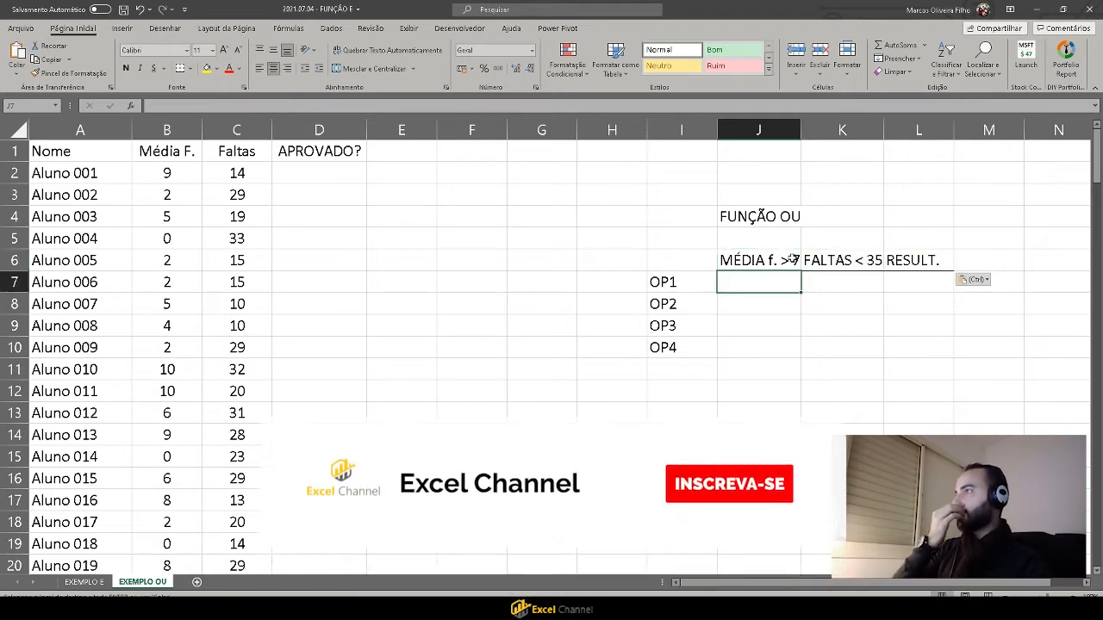
Change the header in J6 on the EXEMPLO OU sheet to "MÉDIA f. < 7".
left_click(788, 258)
double_click(787, 259)
key("BackSpace")
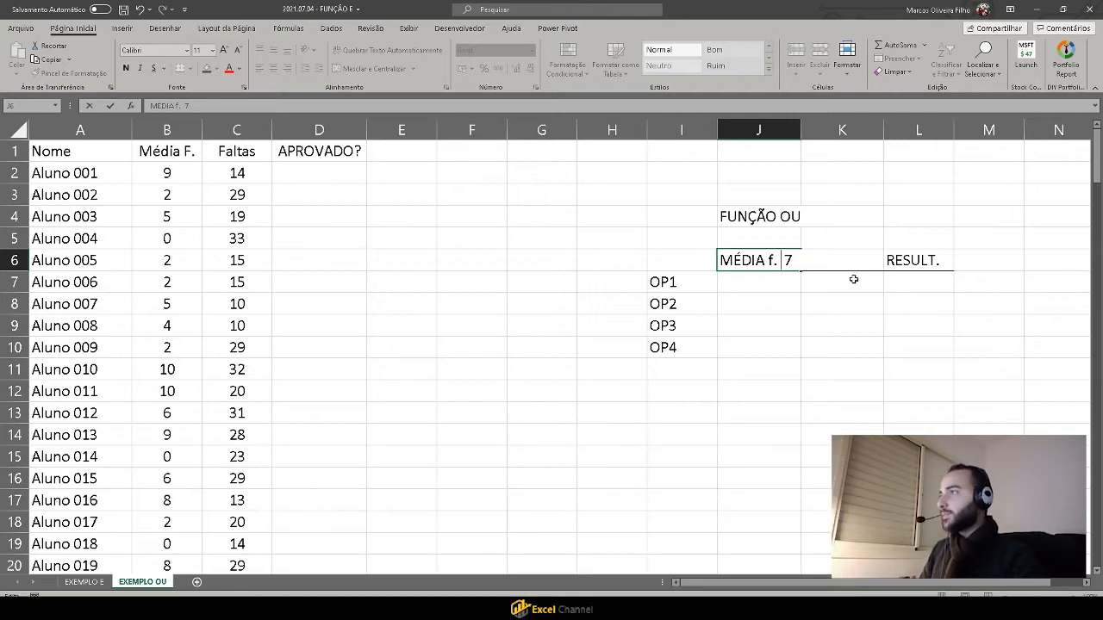
type("<")
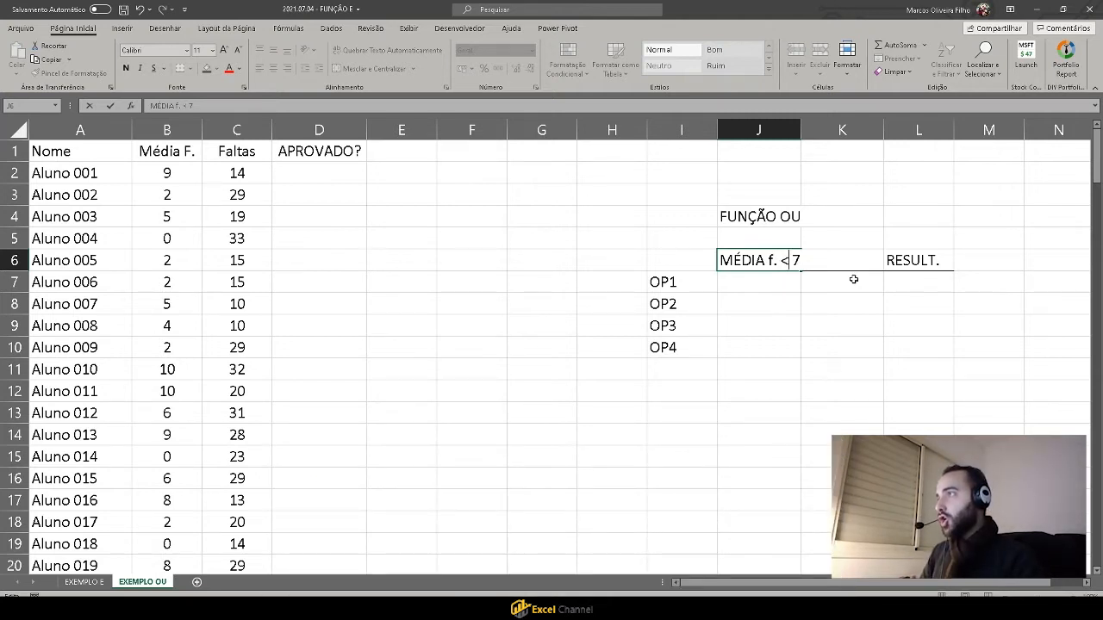
left_click(853, 279)
Change the absences header in K6 to "FALTAS >= 35".
left_click(866, 262)
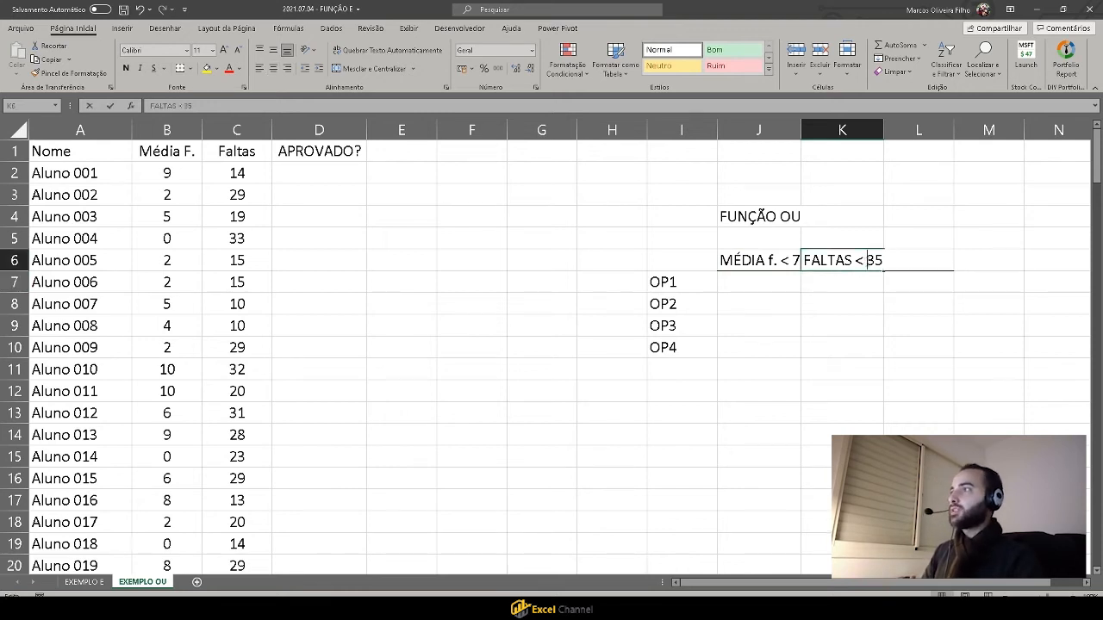
double_click(868, 261)
key("BackSpace")
type(">")
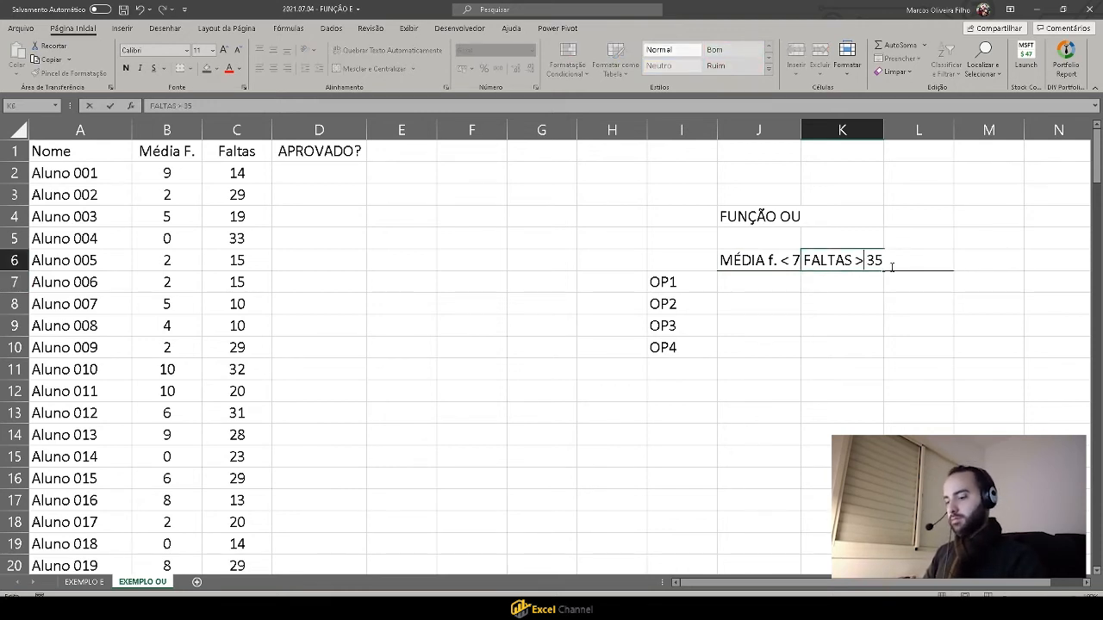
type("=")
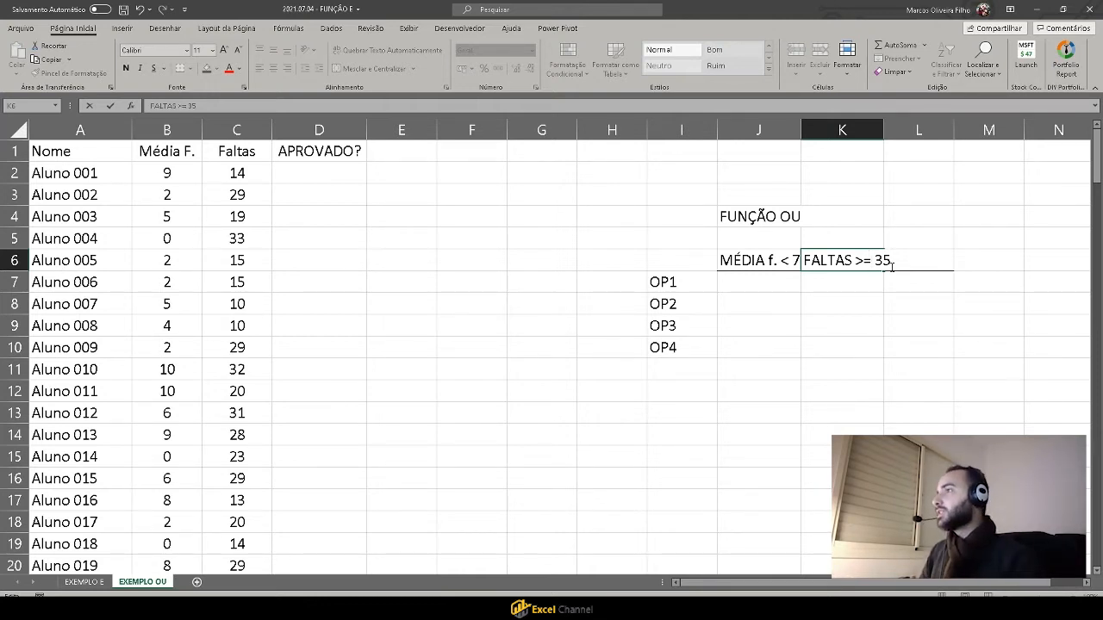
key("Return")
key("Up")
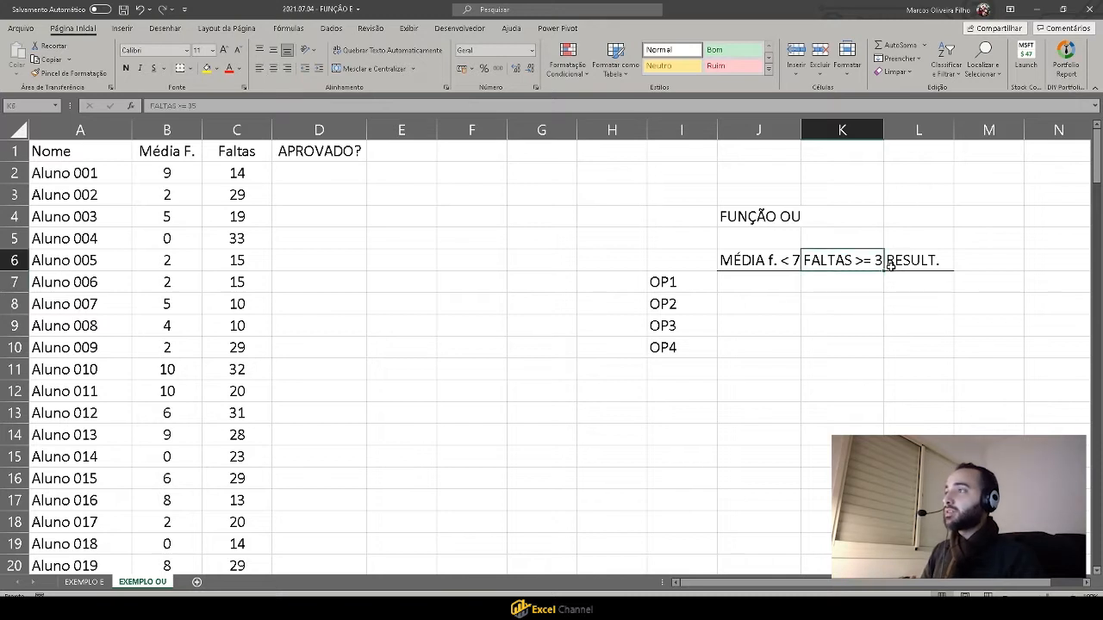
key("Left")
left_click(854, 296)
left_click(914, 285)
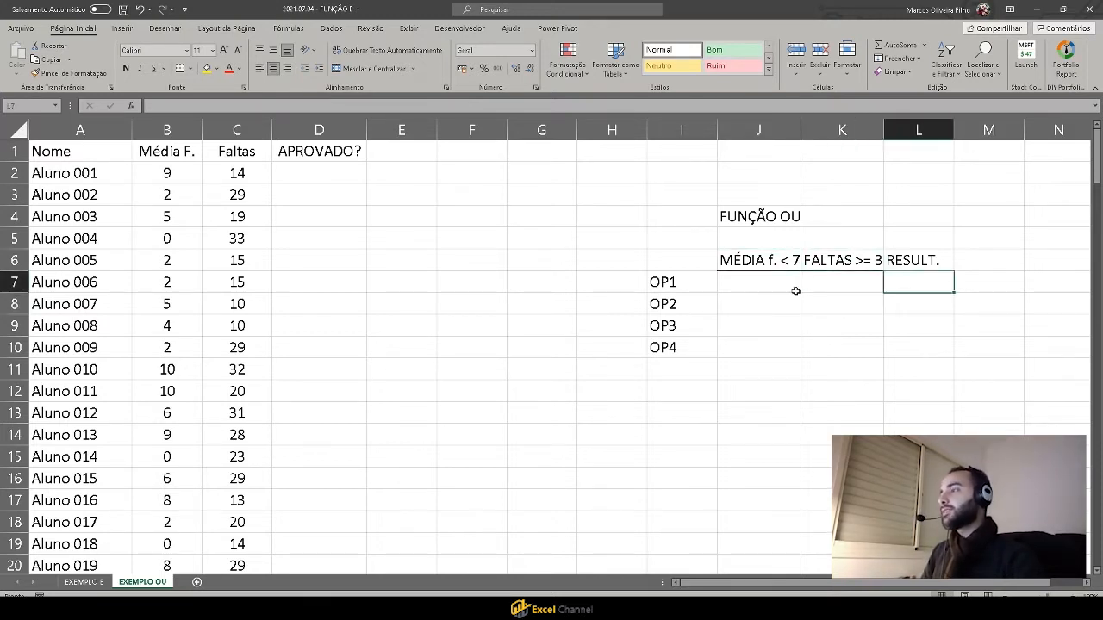
Remove the equals sign from the K6 header to make it "FALTAS > 35".
double_click(872, 264)
key("BackSpace")
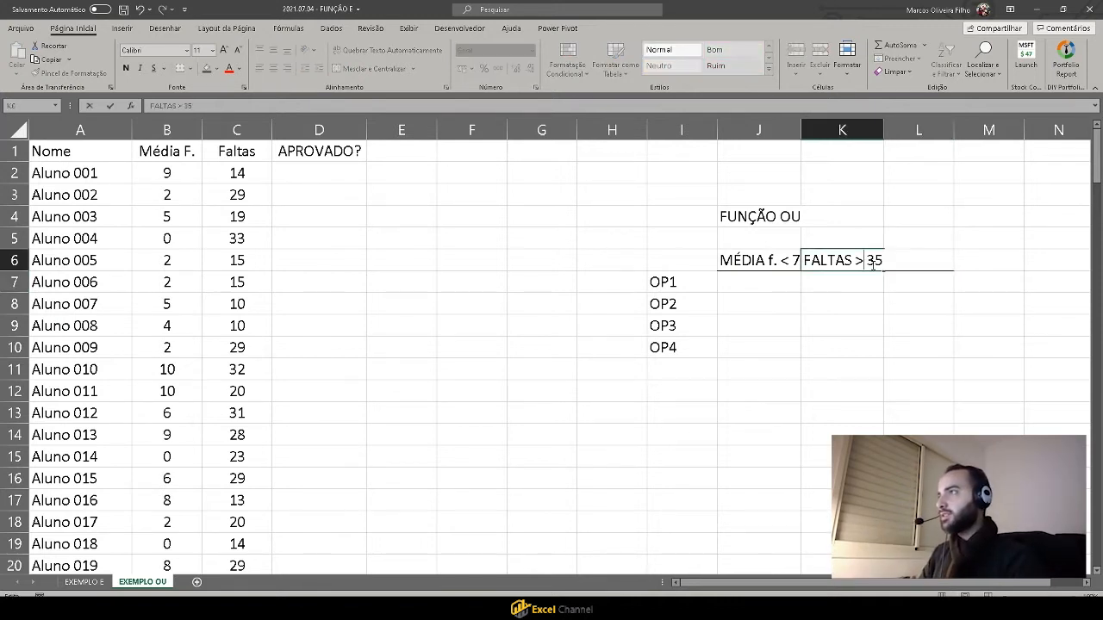
key("Return")
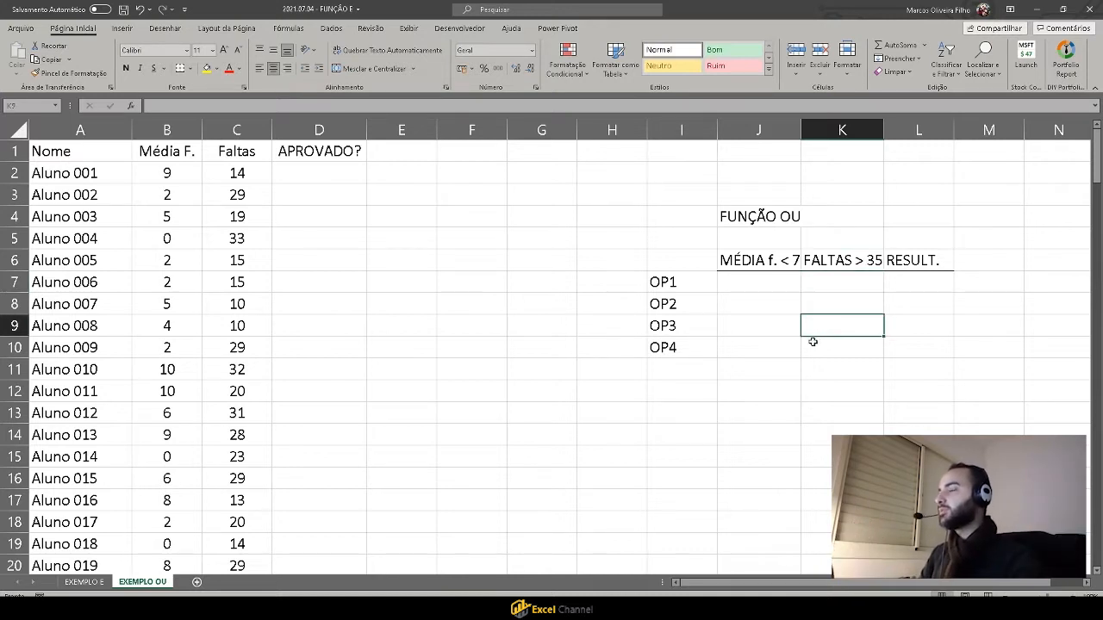
Review the FUNÇÃO E truth table on the EXEMPLO E sheet and return to the EXEMPLO OU sheet.
left_click(768, 261)
left_click(84, 582)
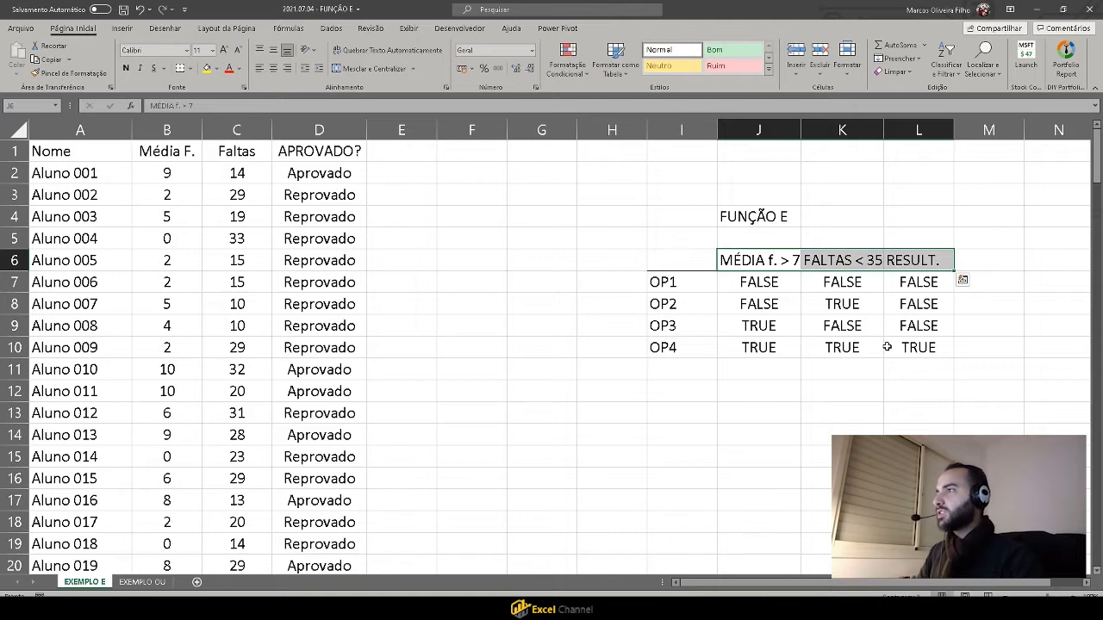
left_click(772, 286)
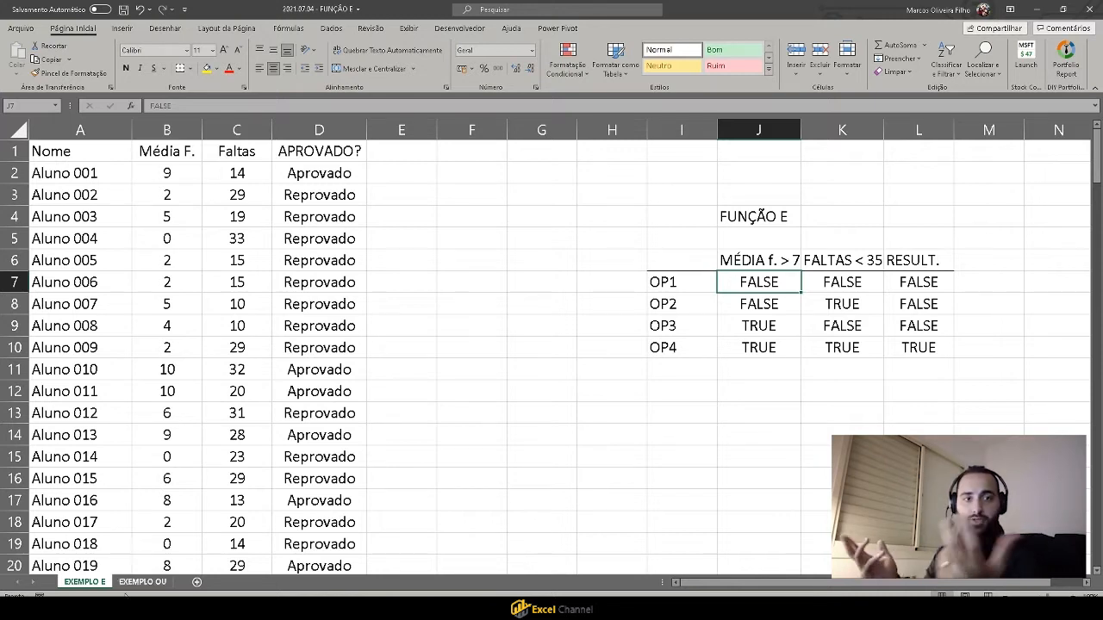
left_click(142, 583)
Fill the OP1 row of the FUNÇÃO OU table with TRUE in J7 and FALSE in K7.
left_click(766, 290)
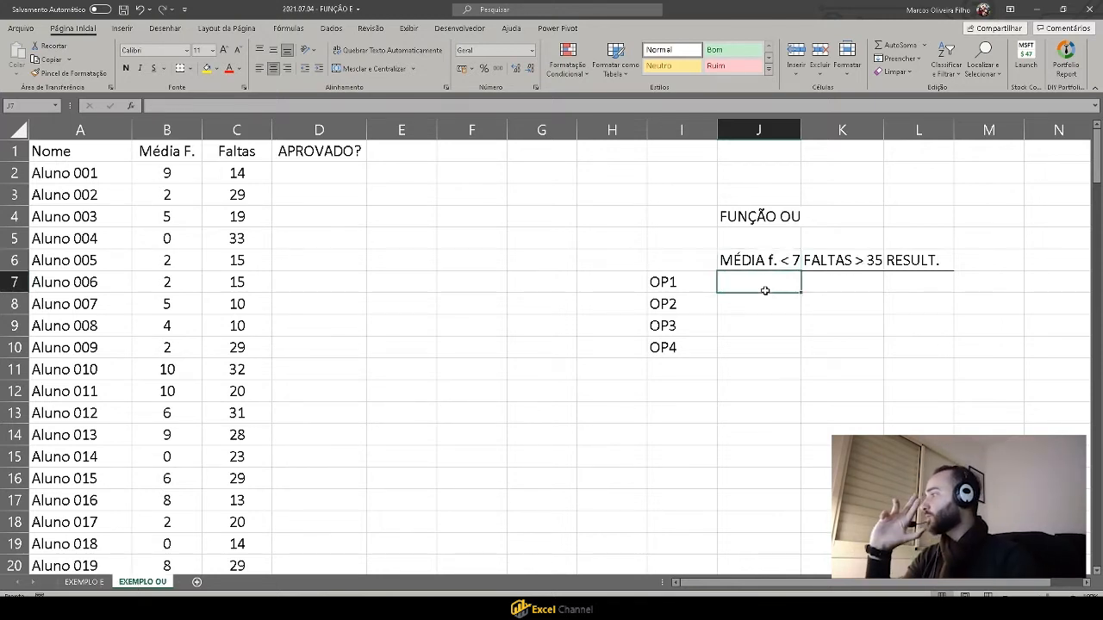
left_click(877, 292)
left_click(772, 286)
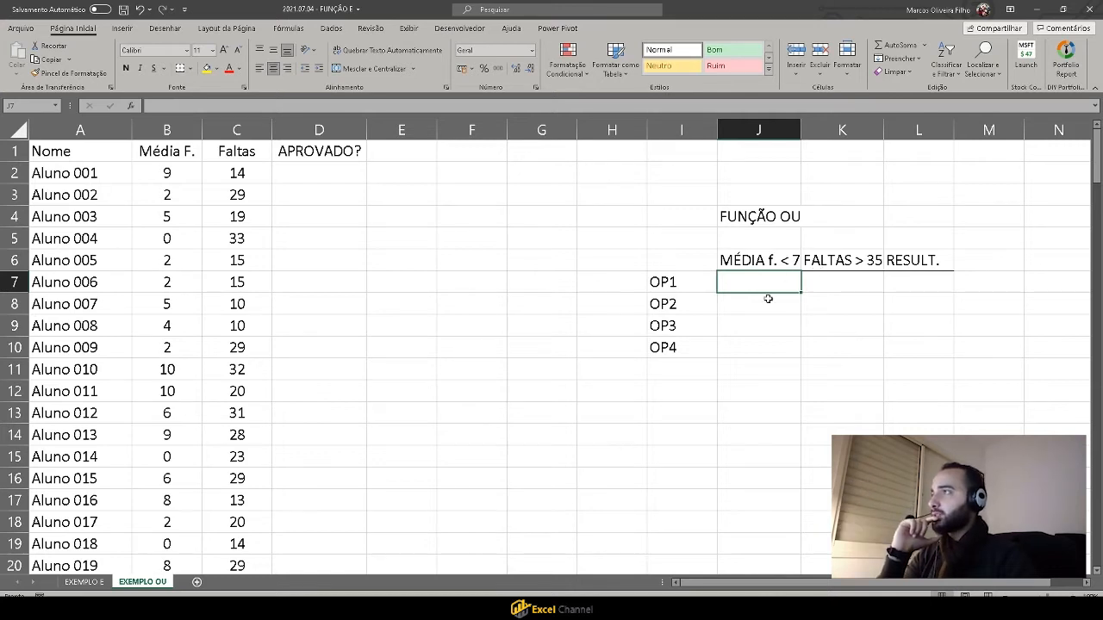
type("TRUE")
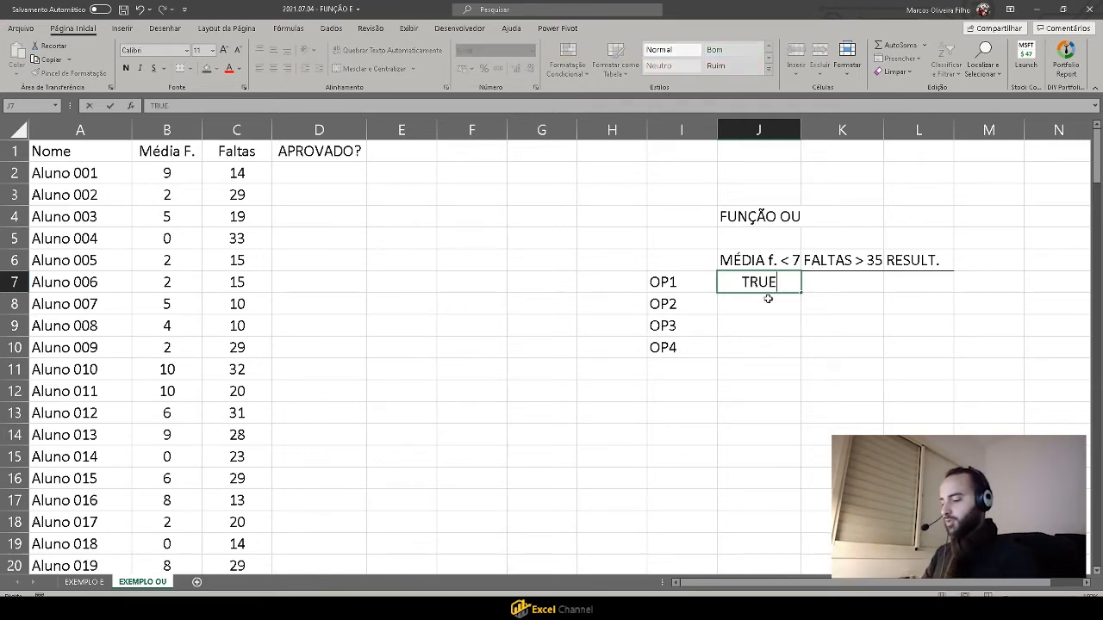
key("Tab")
type("FALSE")
key("Return")
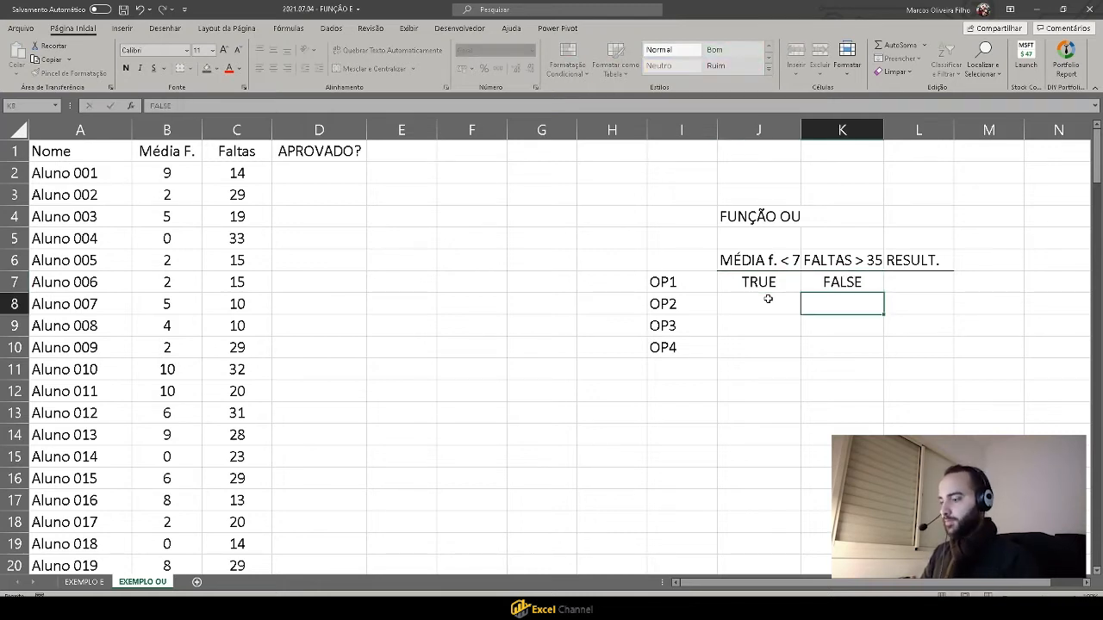
Fill the OP2 row with FALSE for the average condition in J8 and TRUE for the absences condition in K8.
left_click(768, 299)
type("FALSE")
key("Tab")
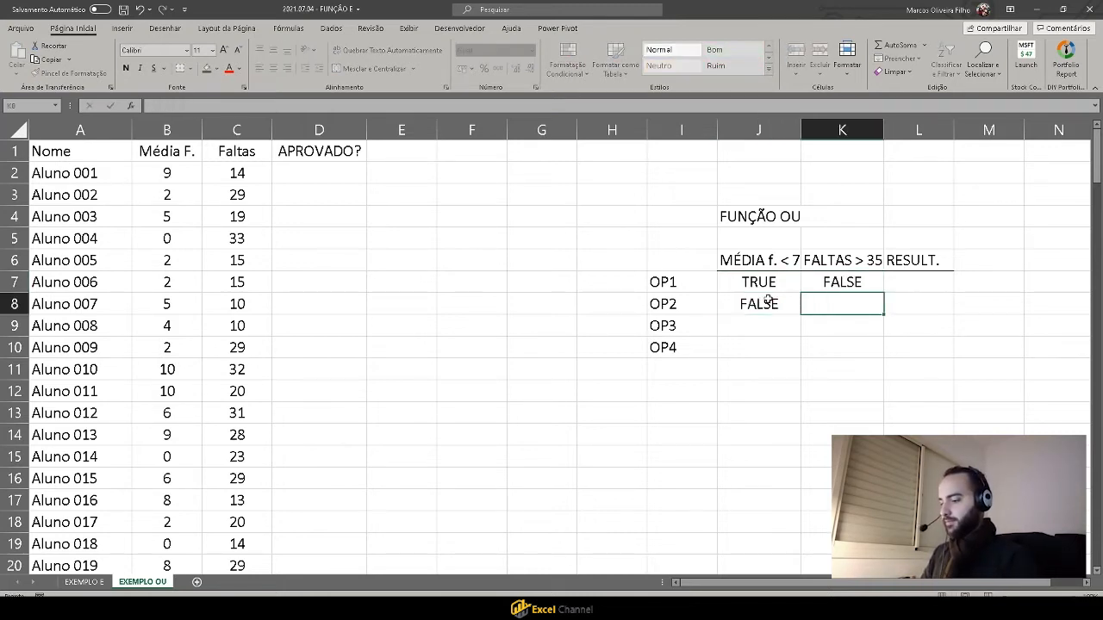
type("TRUE")
key("Return")
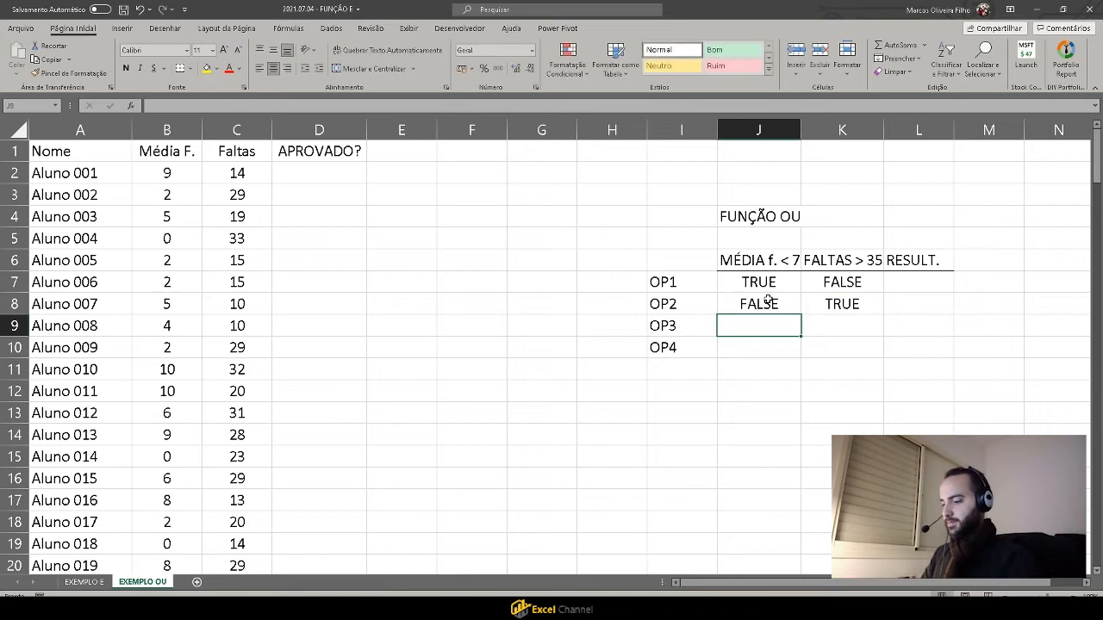
Fill the OP3 row with FALSE for both conditions, in J9 and K9.
type("FALSE")
key("Tab")
type("FLA")
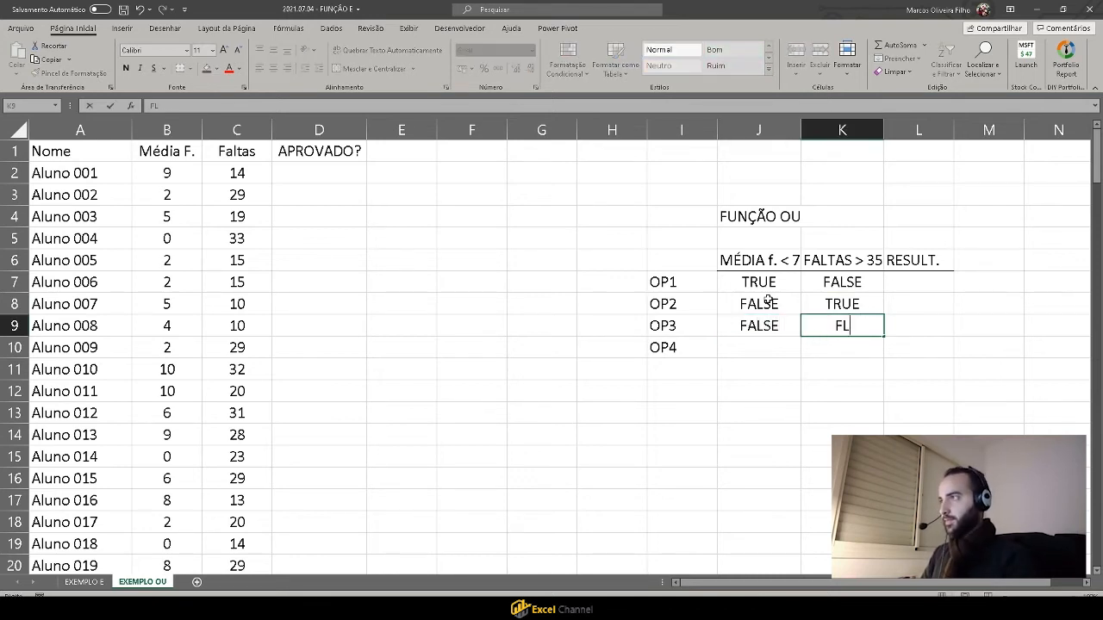
key("BackSpace")
key("BackSpace")
type("ALSE")
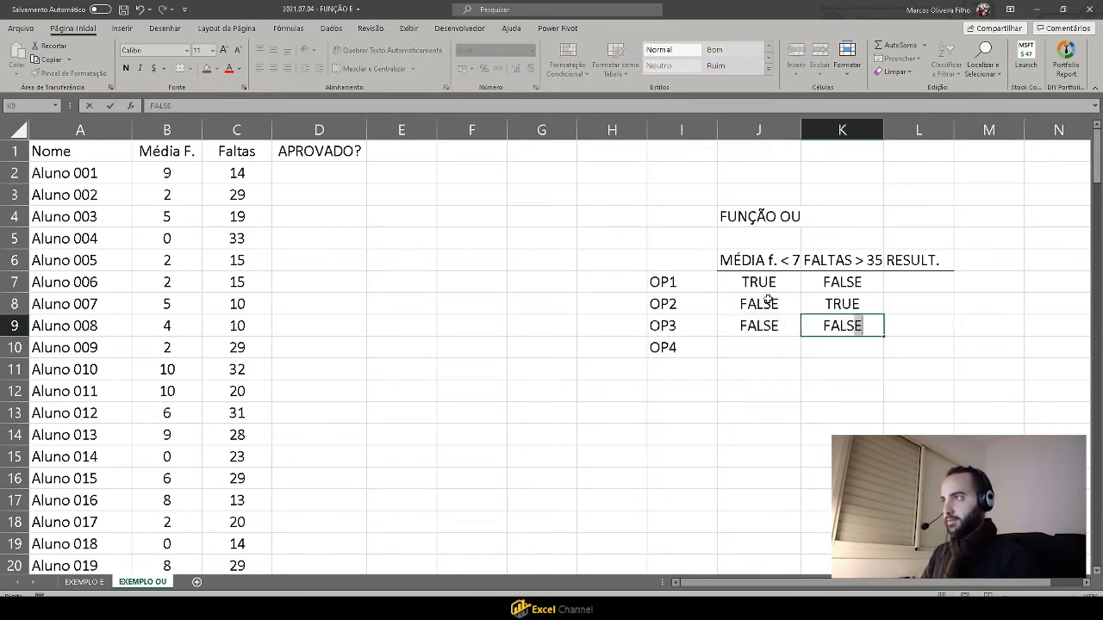
key("Return")
Fill the OP4 row with TRUE for both conditions, in J10 and K10.
type("TRUE")
key("Tab")
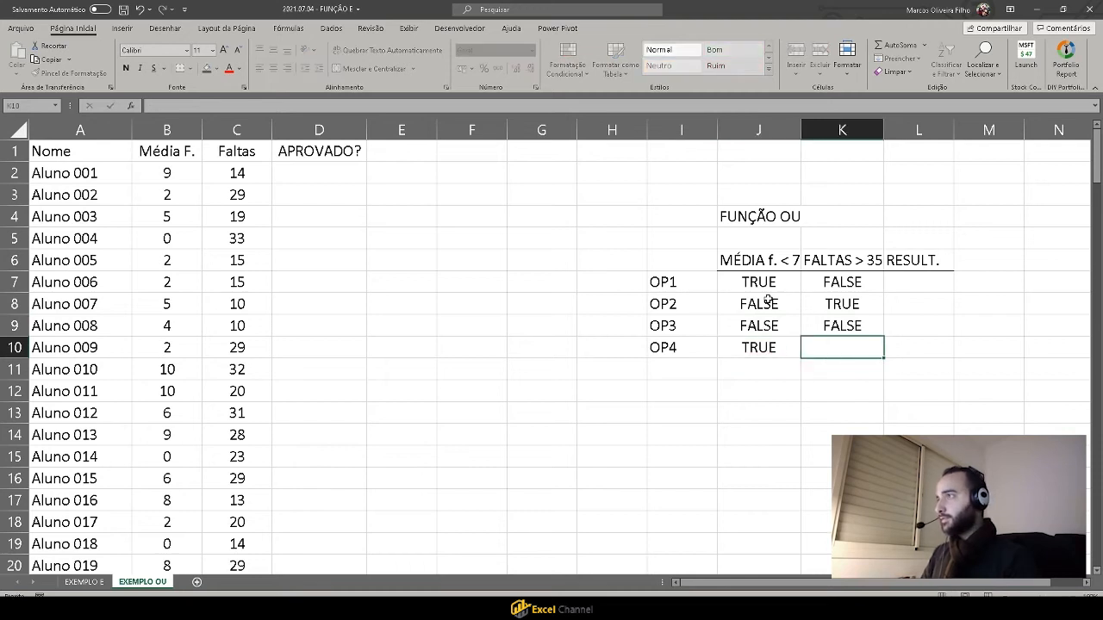
type("TRUE")
key("Tab")
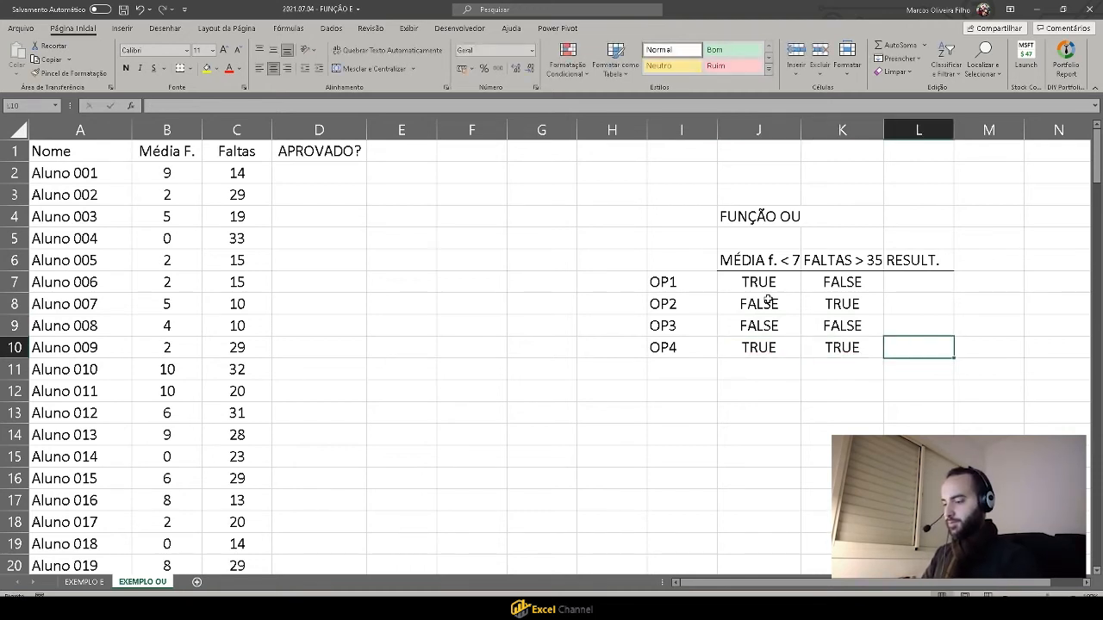
Move the OP1 and OP2 condition values from J7:K8 down one row to J8:K9.
key("Left")
key("Up")
key("Up")
key("Up")
key("Left")
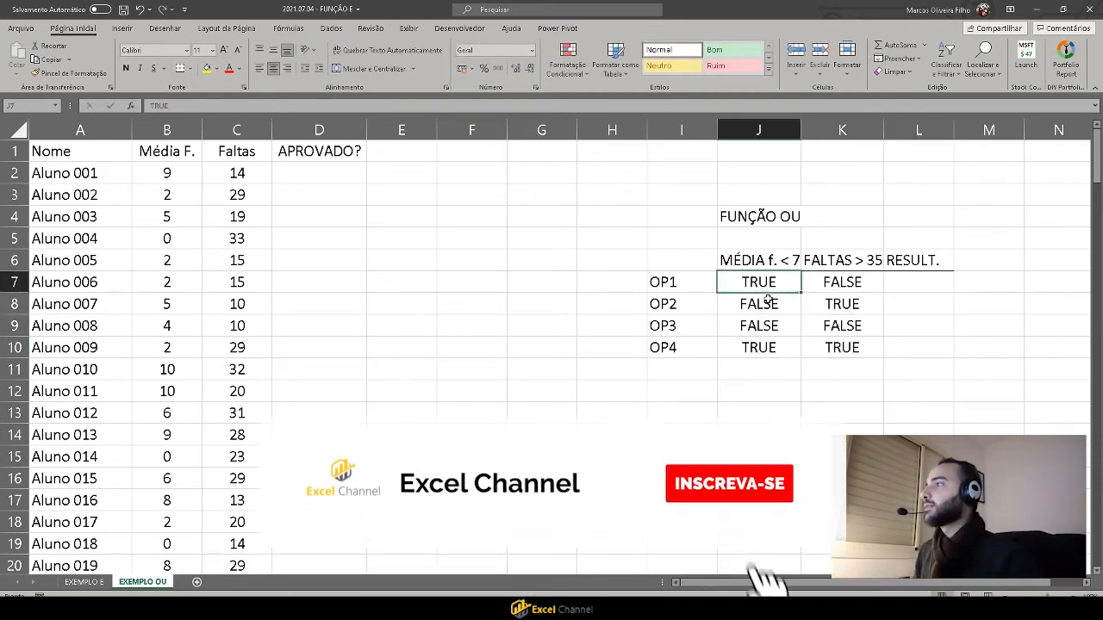
key("shift+Right")
key("shift+Down")
key("ctrl+c")
left_click(768, 299)
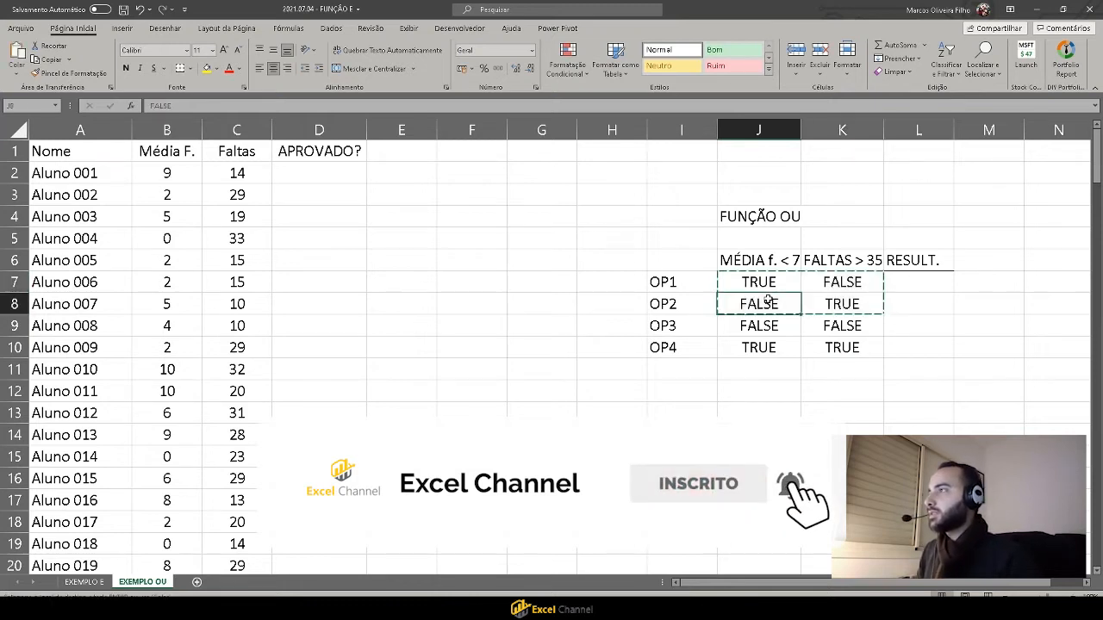
key("ctrl+v")
key("Up")
type("DASE")
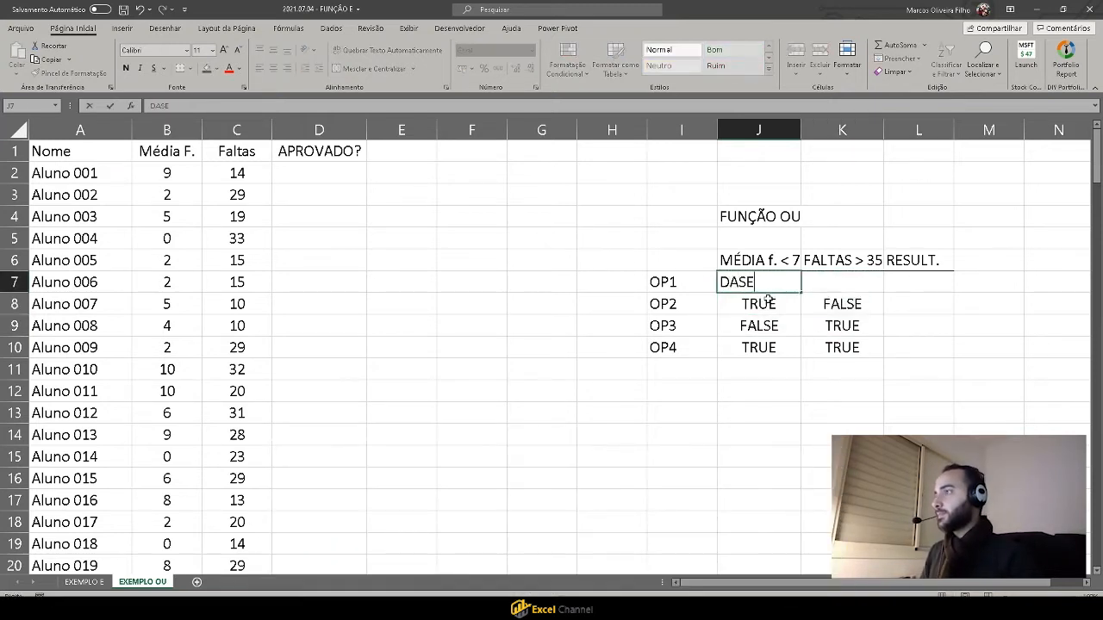
key("Escape")
type("FASE")
key("BackSpace")
key("BackSpace")
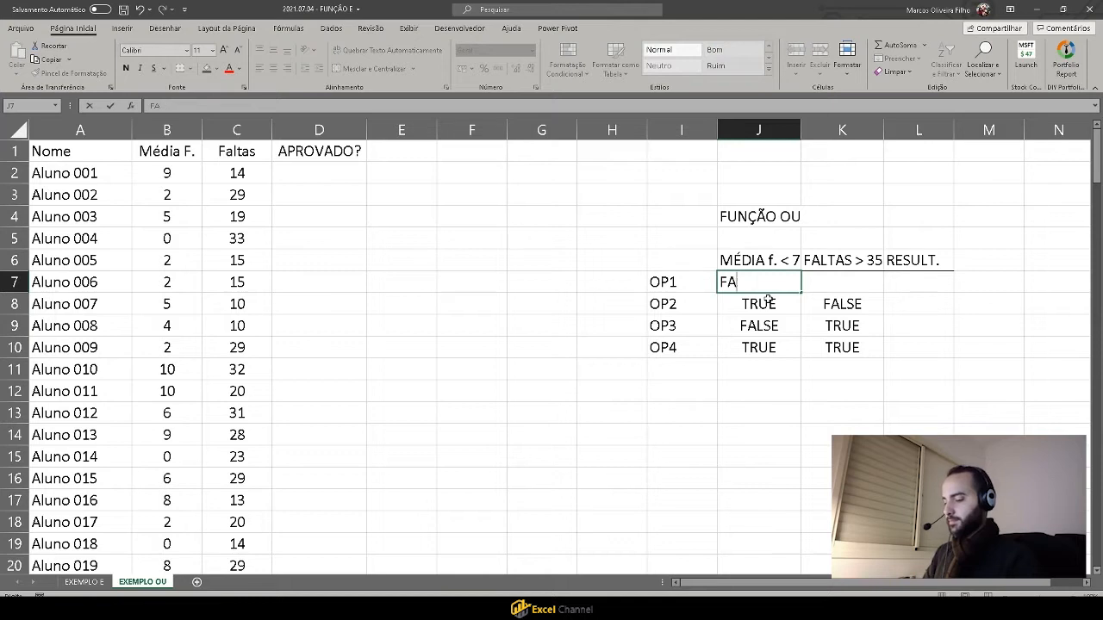
key("Escape")
Fill both OP1 conditions, J7 and K7, with FALSE by copying the value from K8.
key("Down")
key("Right")
key("ctrl+c")
key("Left")
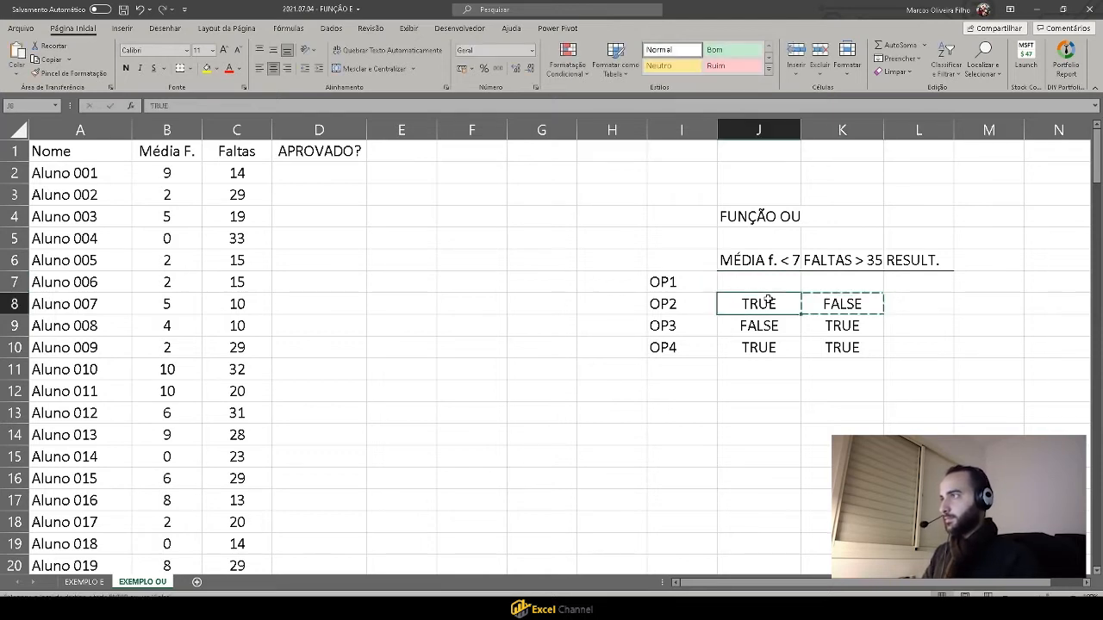
key("Up")
key("ctrl+v")
key("Escape")
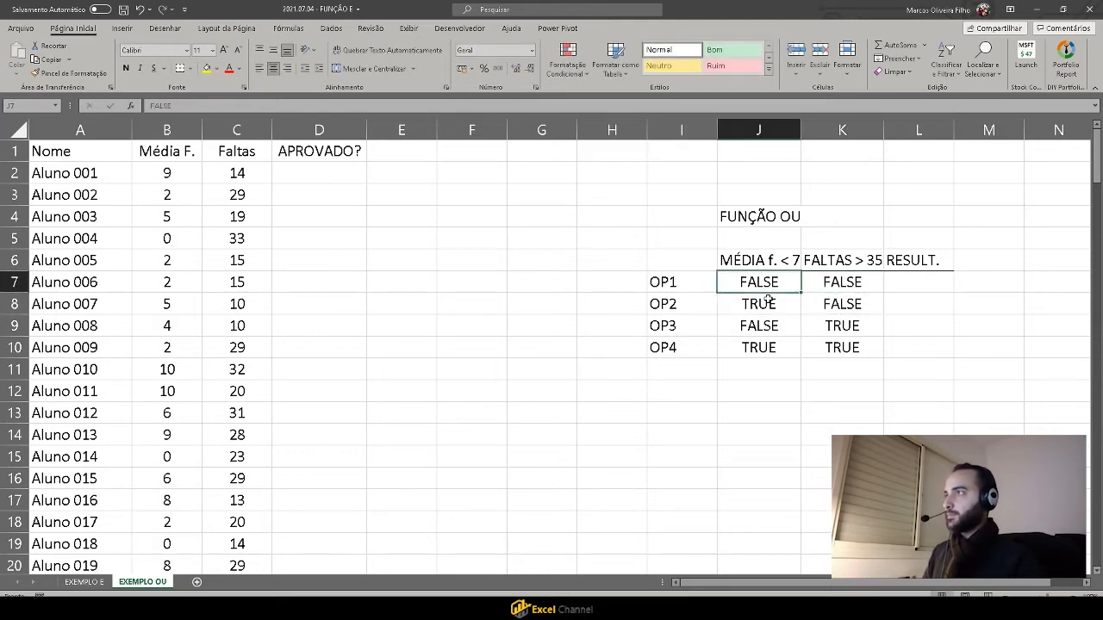
Enter FALSE as the OP1 result in L7 of the FUNÇÃO OU table.
key("Right")
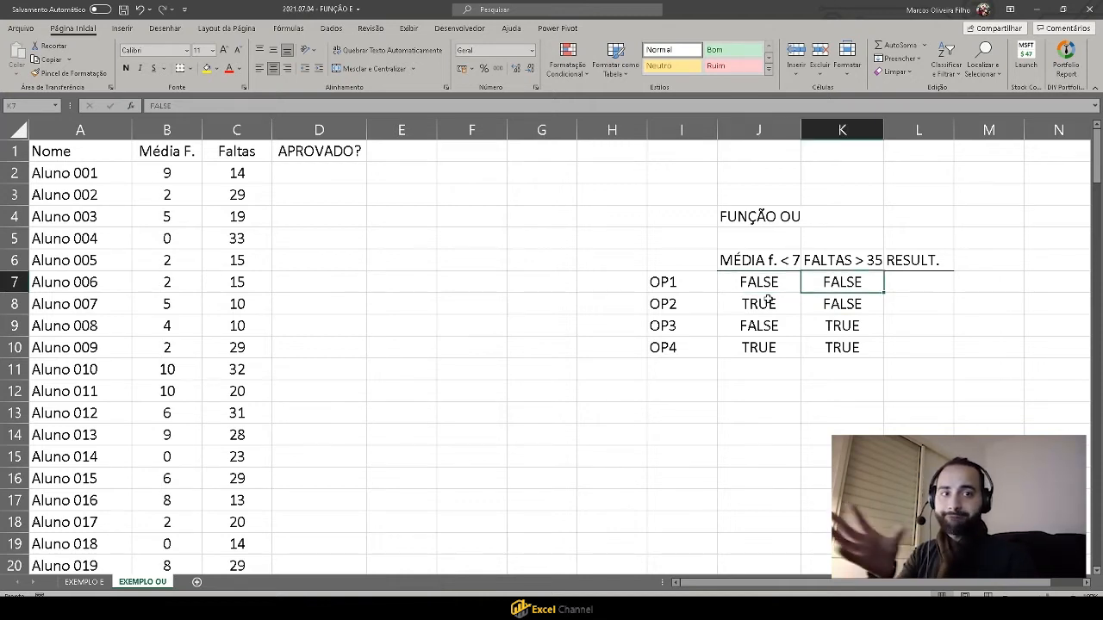
key("F2")
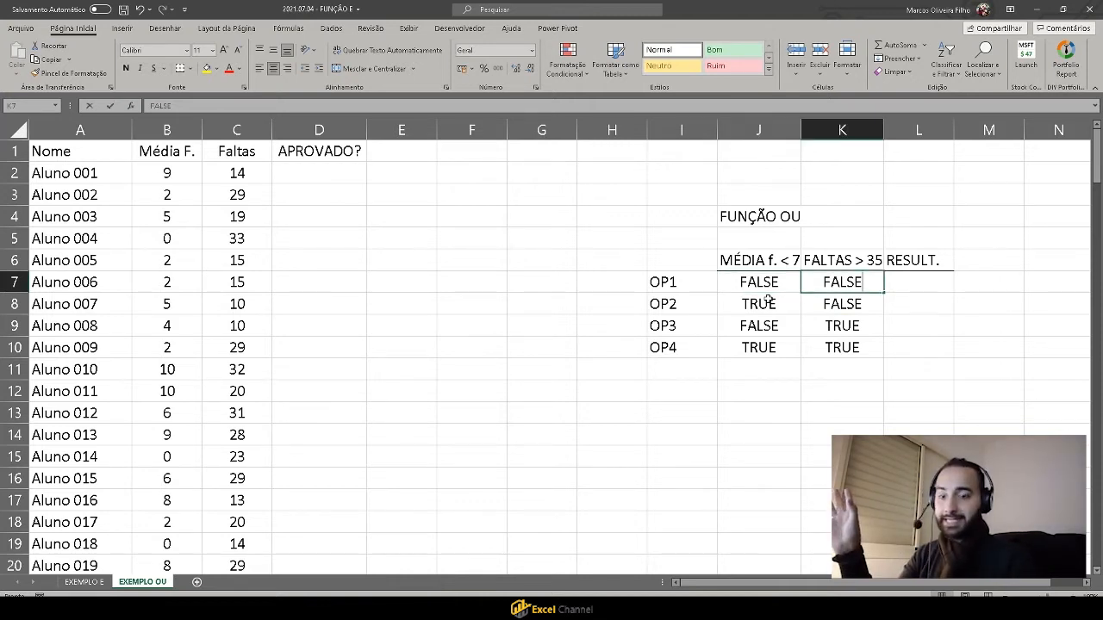
key("BackSpace")
key("BackSpace")
key("Escape")
key("Right")
type("FA")
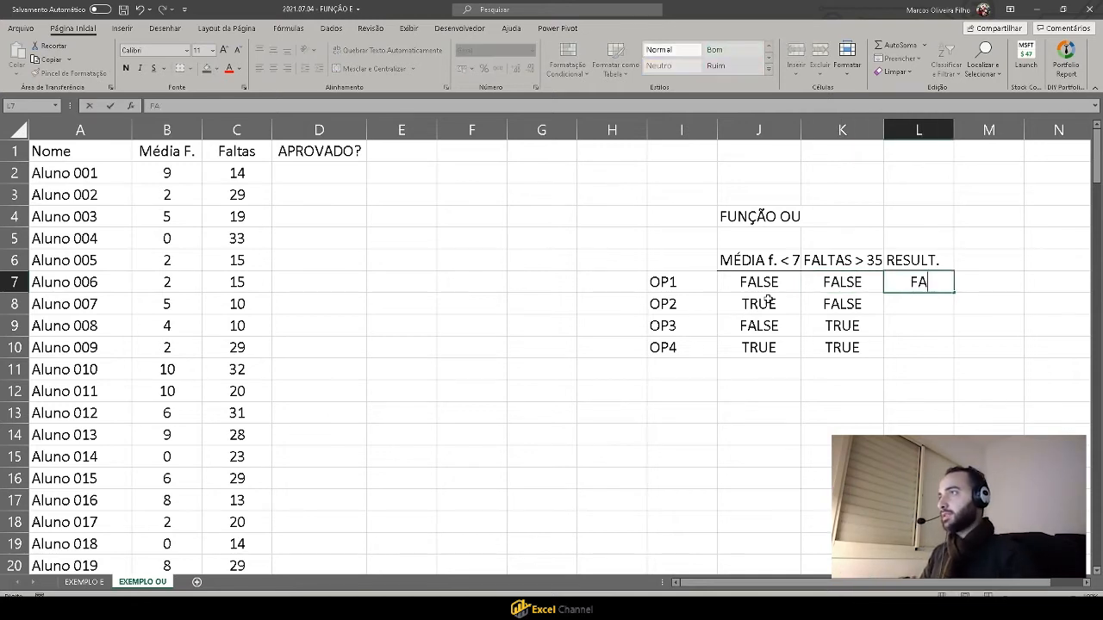
type("LSE")
key("Return")
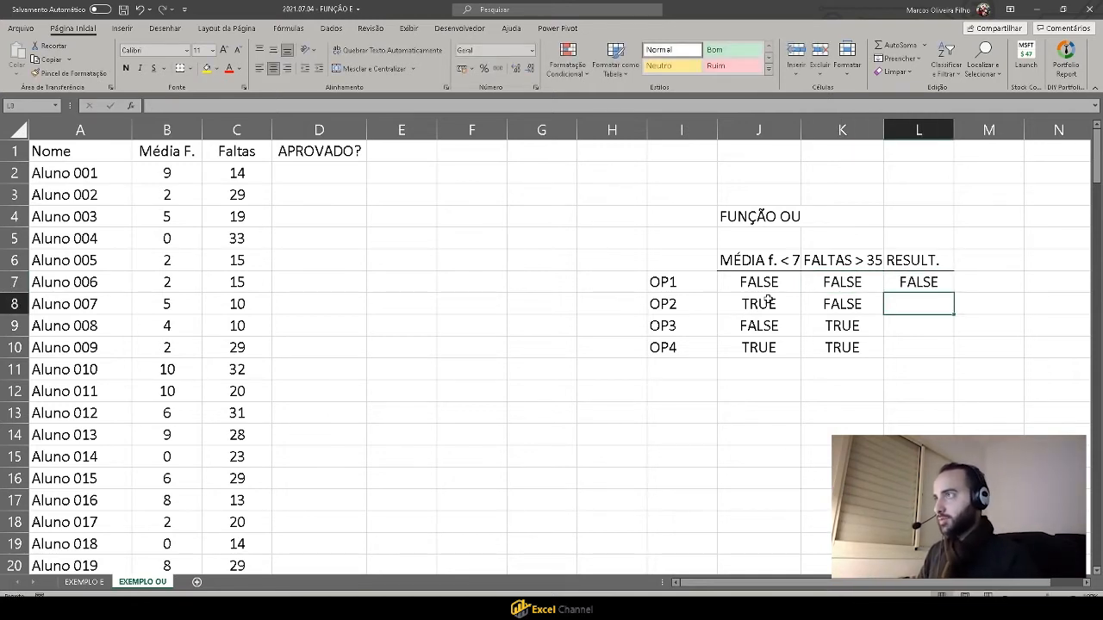
Enter TRUE as the OP2 result in L8.
key("Left")
key("Left")
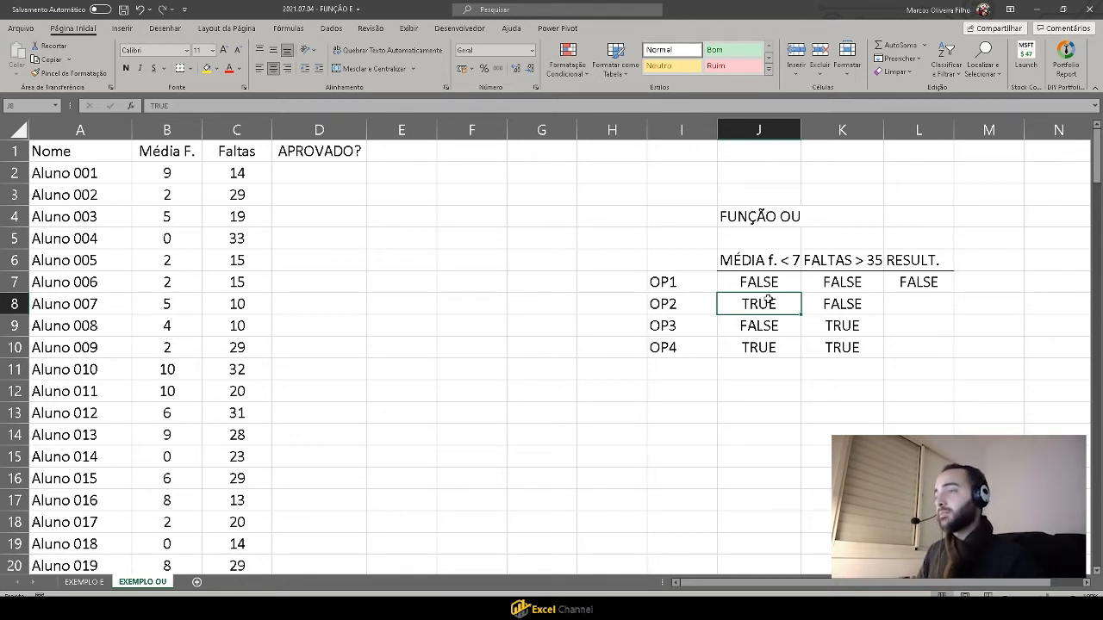
key("Right")
key("Right")
type("TRUE")
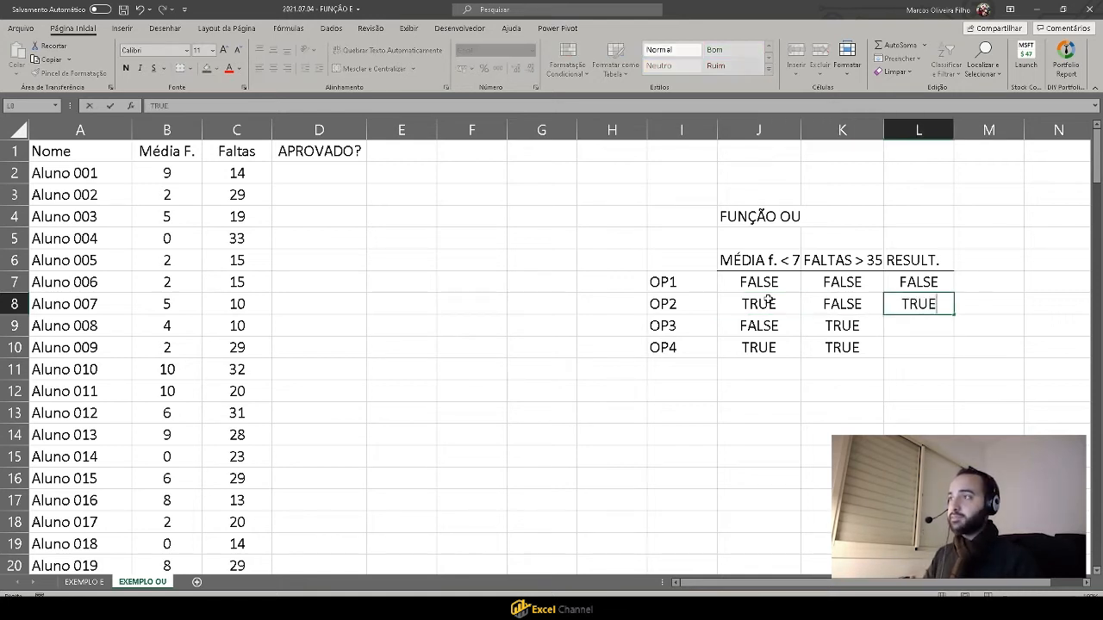
key("Return")
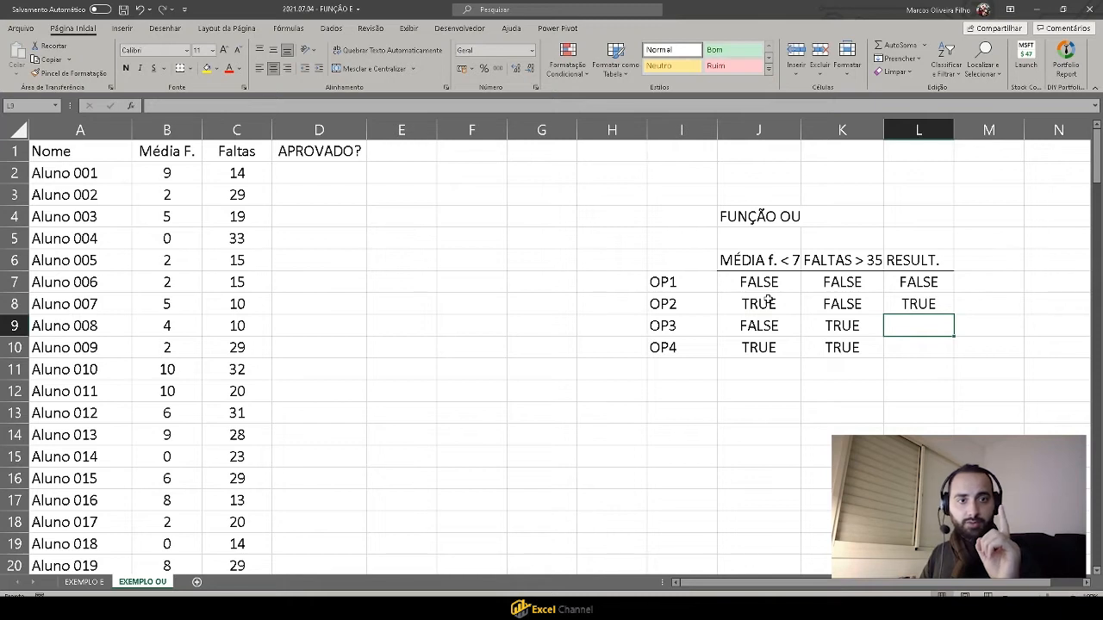
Enter TRUE as the result for both OP3 and OP4, in L9 and L10.
key("Left")
key("Left")
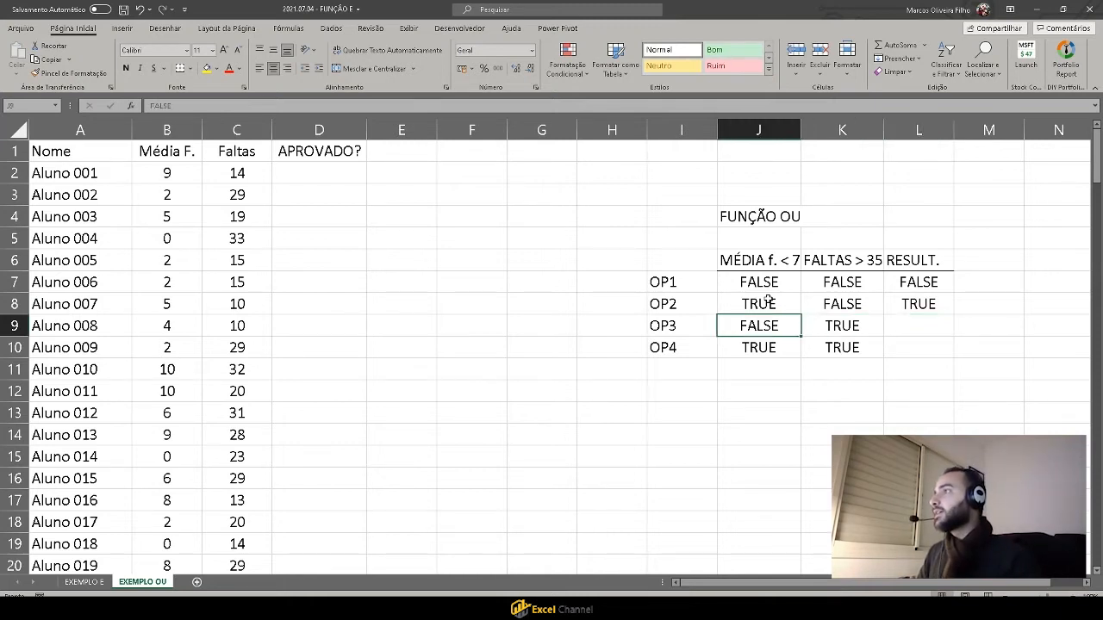
key("Right")
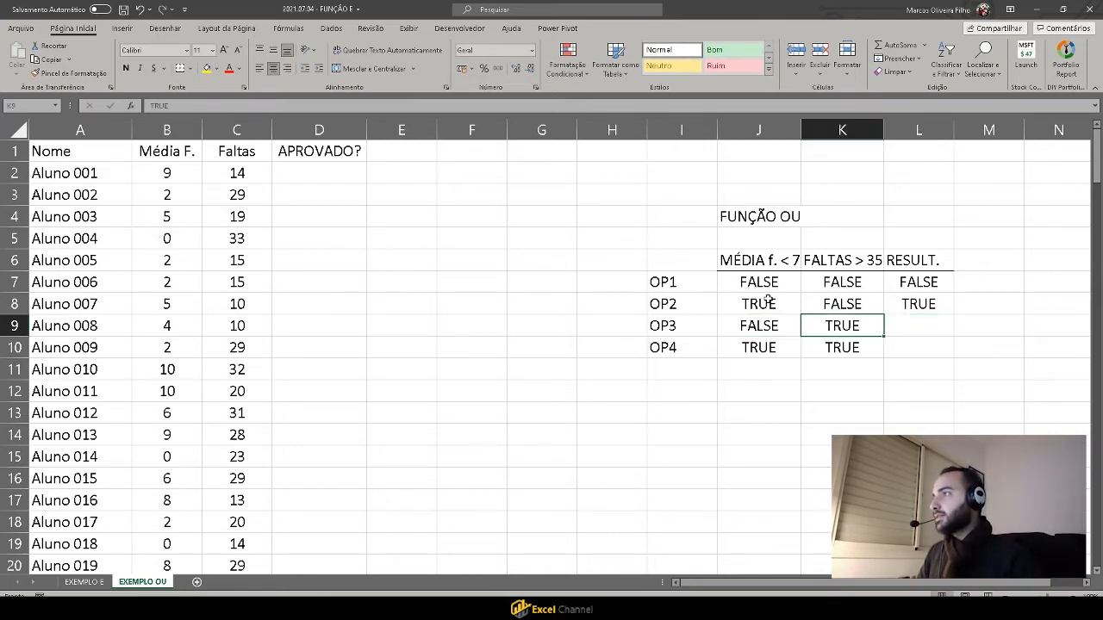
key("Right")
key("ctrl+d")
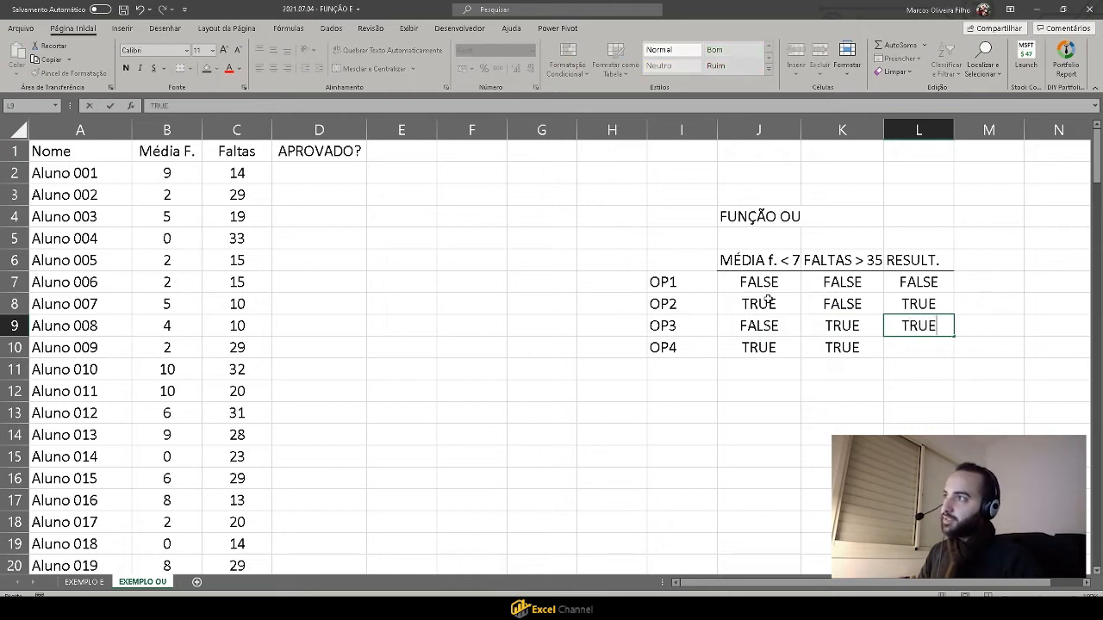
key("Down")
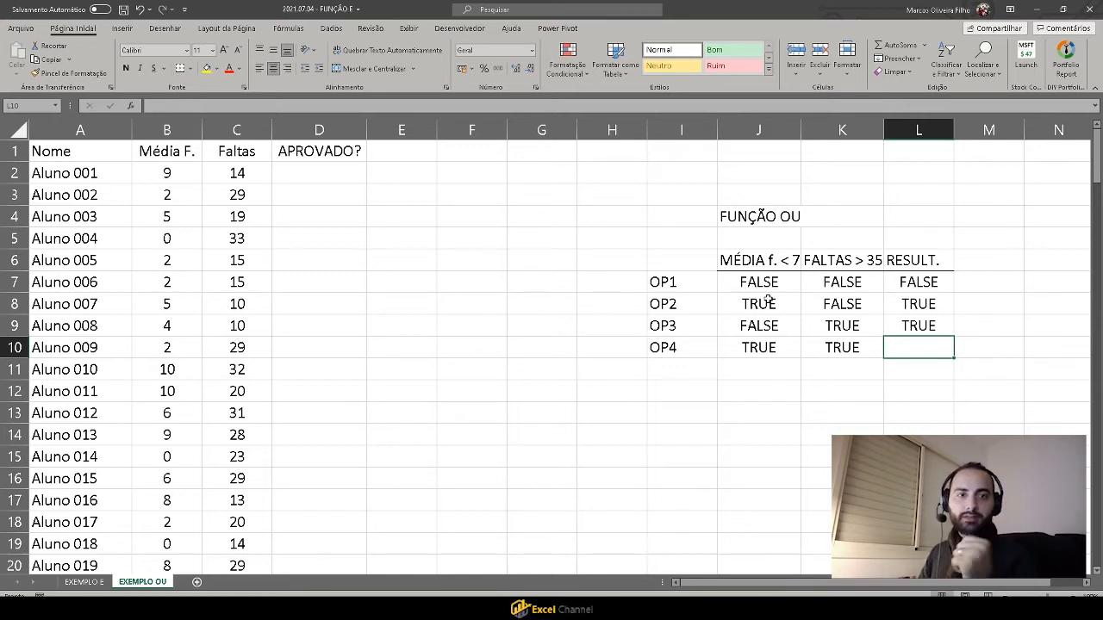
key("ctrl+d")
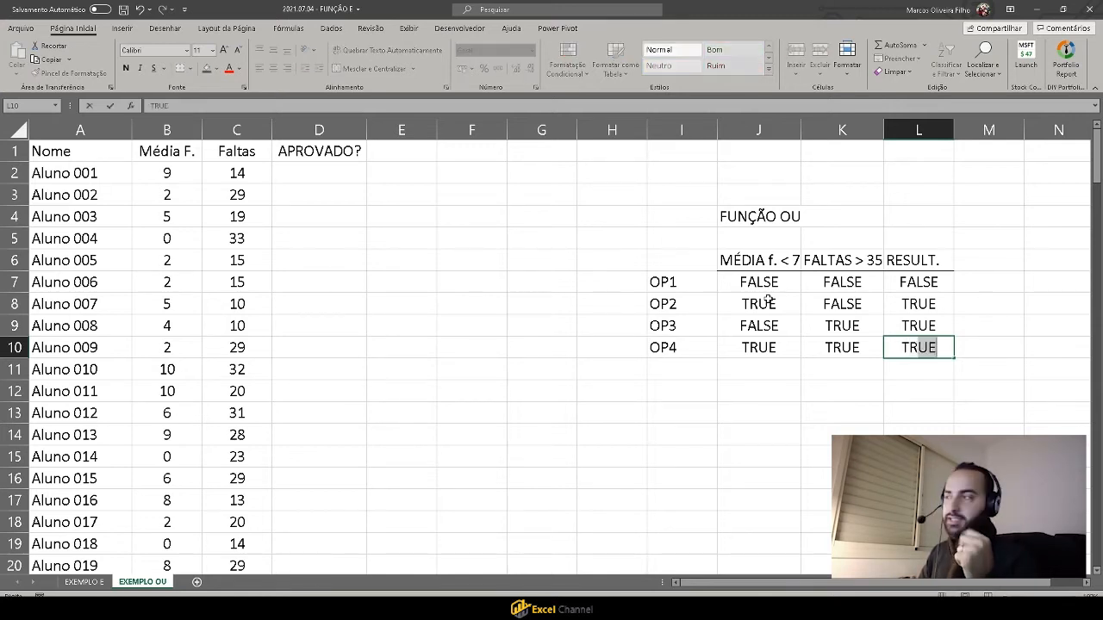
key("Down")
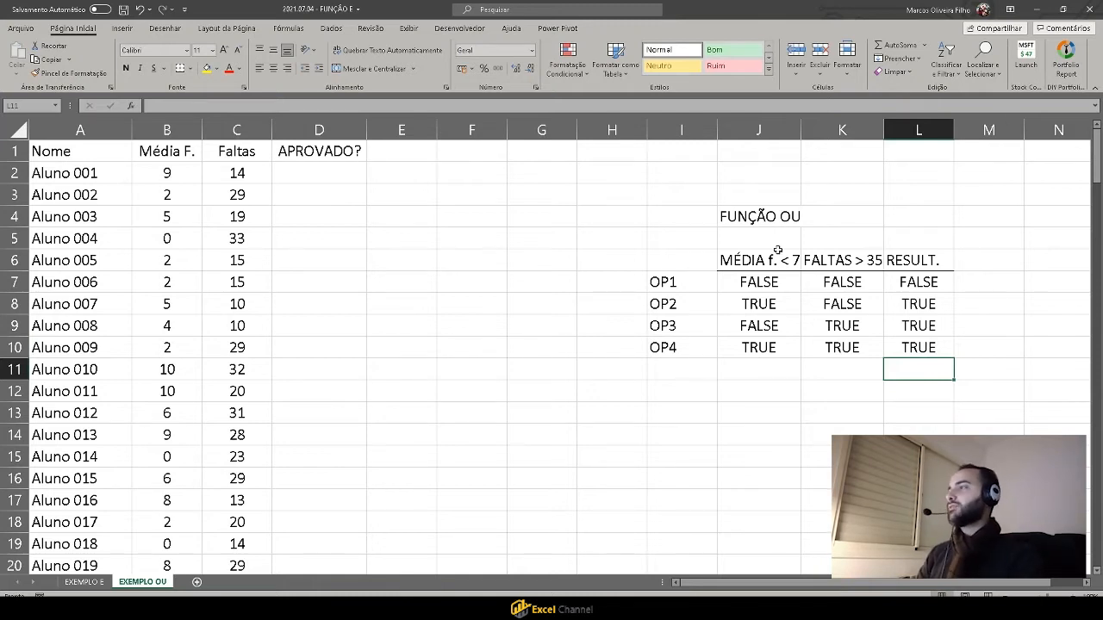
Copy the truth table I6:L10 from the EXEMPLO E sheet to the EXEMPLO OU sheet, starting at I14.
left_click(84, 582)
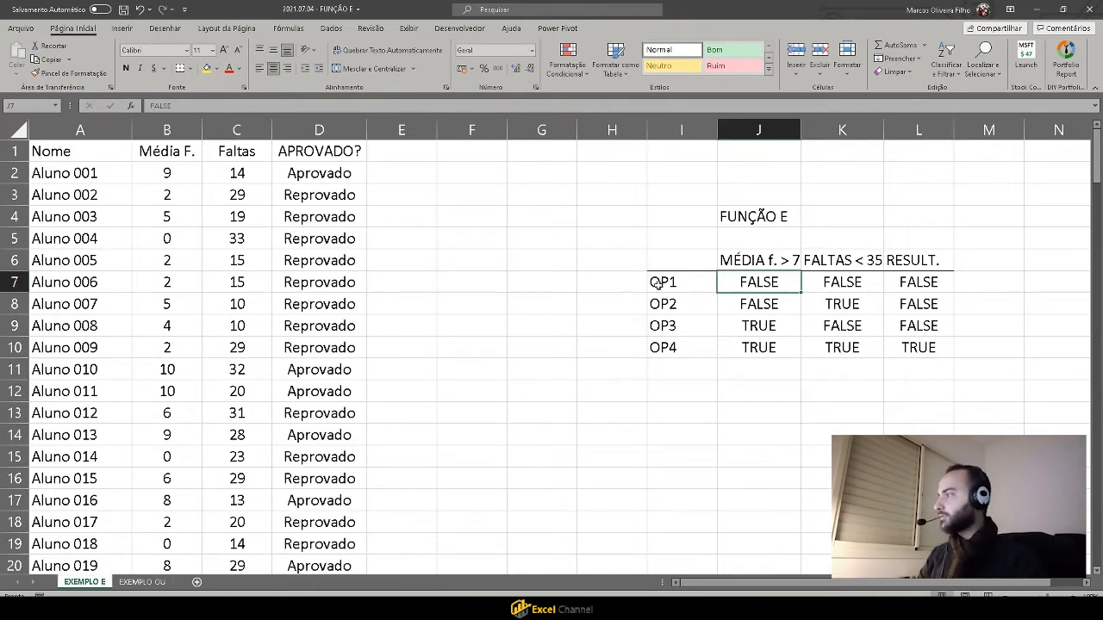
left_click_drag(689, 260, 899, 345)
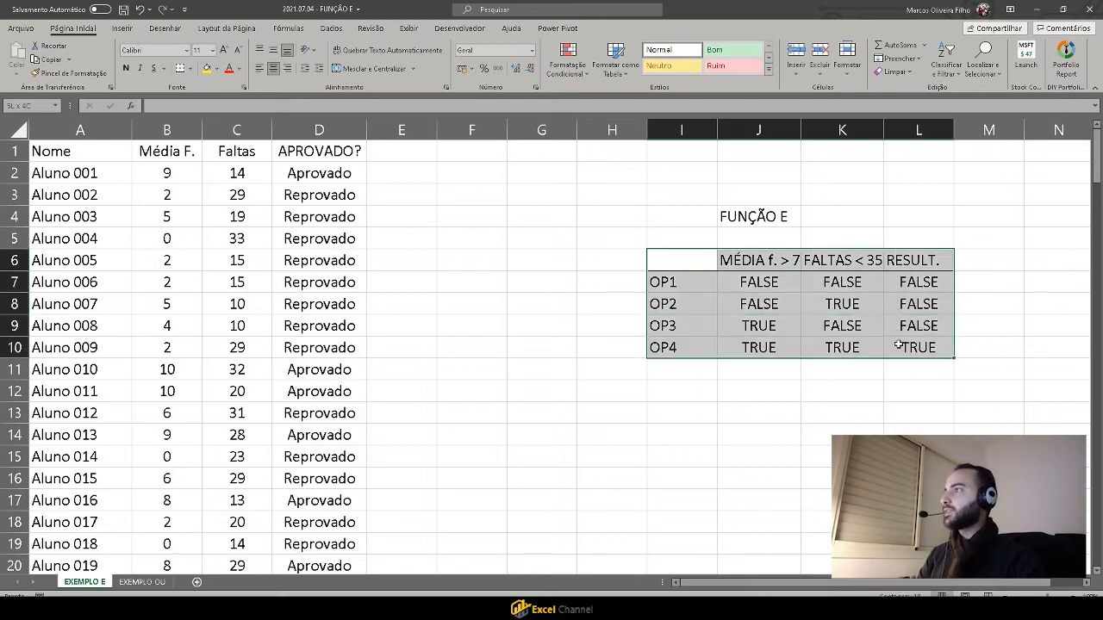
left_click(138, 584)
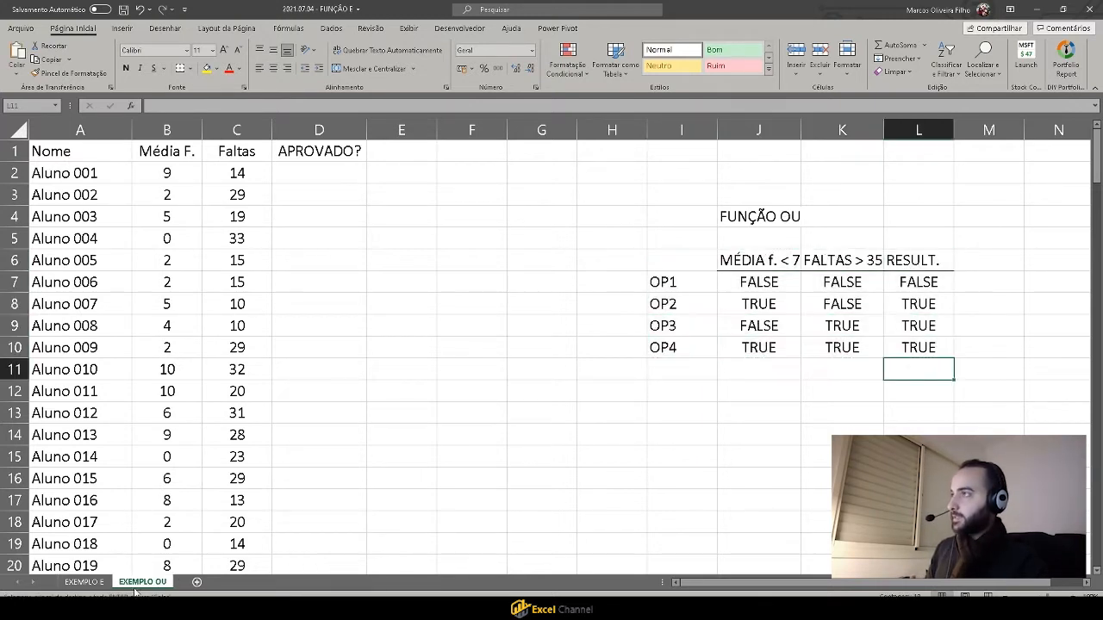
left_click(692, 434)
key("ctrl+v")
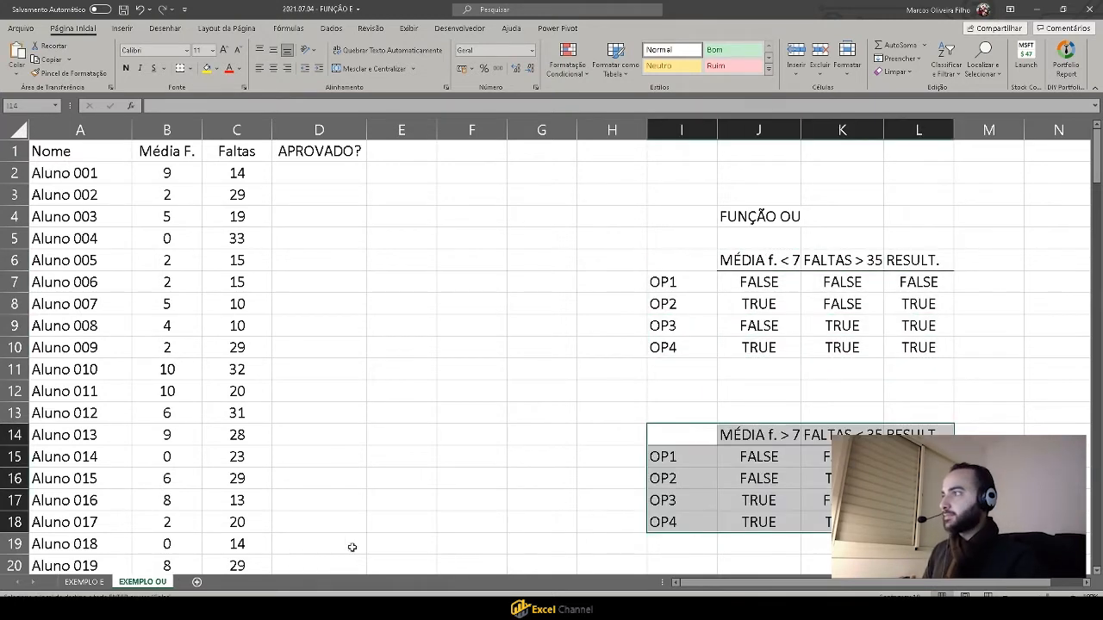
Copy the FUNÇÃO E title from J4 of the EXEMPLO E sheet to J12 of the EXEMPLO OU sheet.
left_click(83, 582)
left_click(780, 217)
key("ctrl+c")
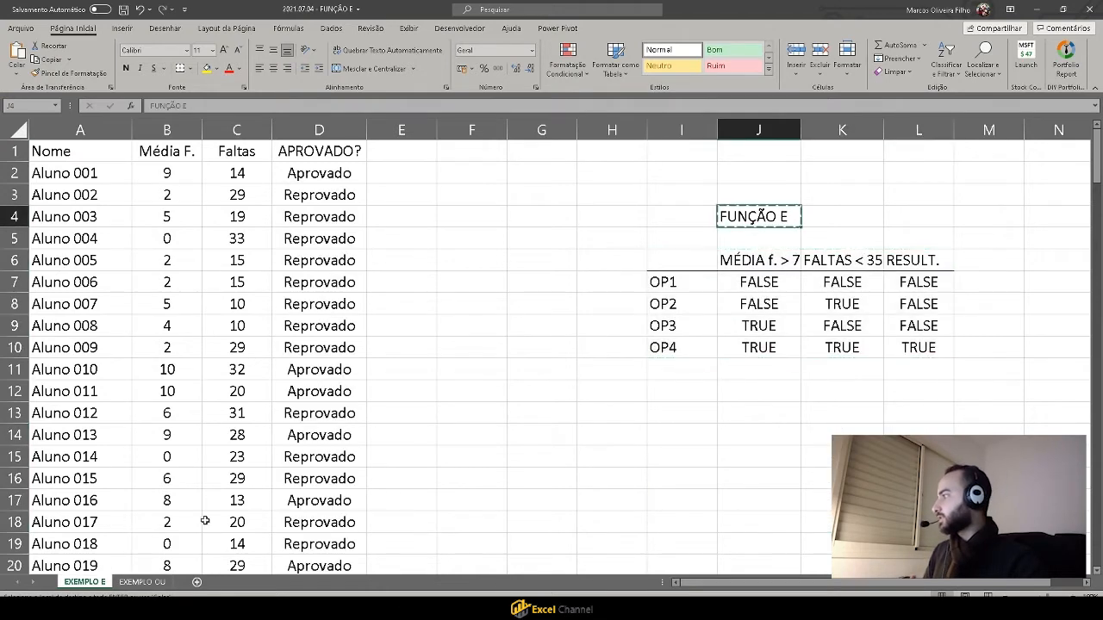
left_click(143, 581)
left_click(749, 392)
key("ctrl+v")
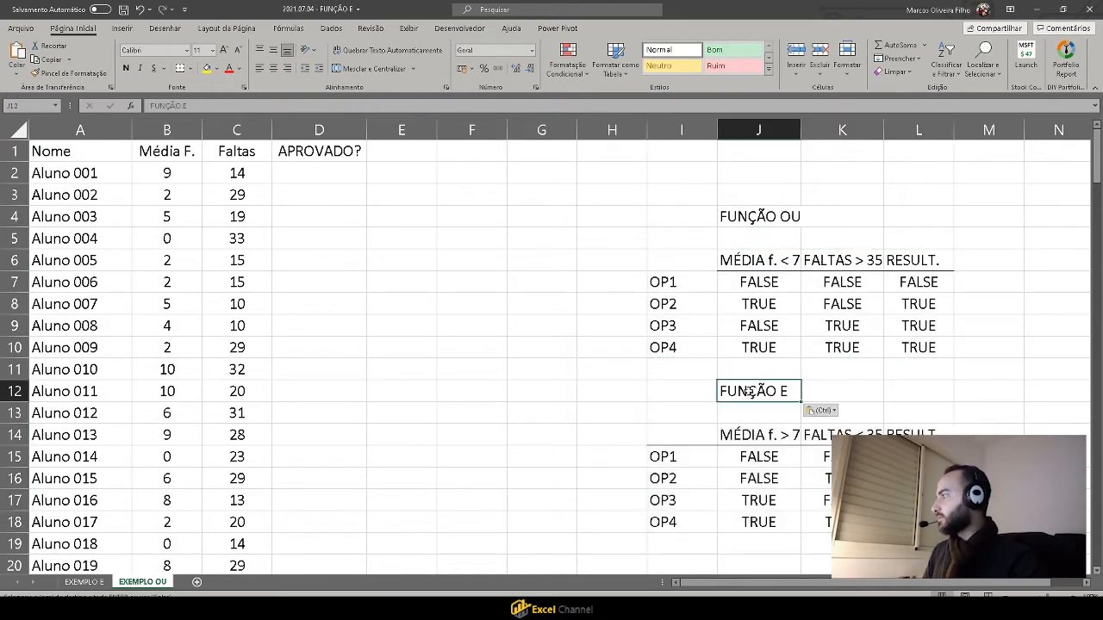
Compare the RESULT. column of the FUNÇÃO OU table with that of the FUNÇÃO E table below it.
left_click(898, 407)
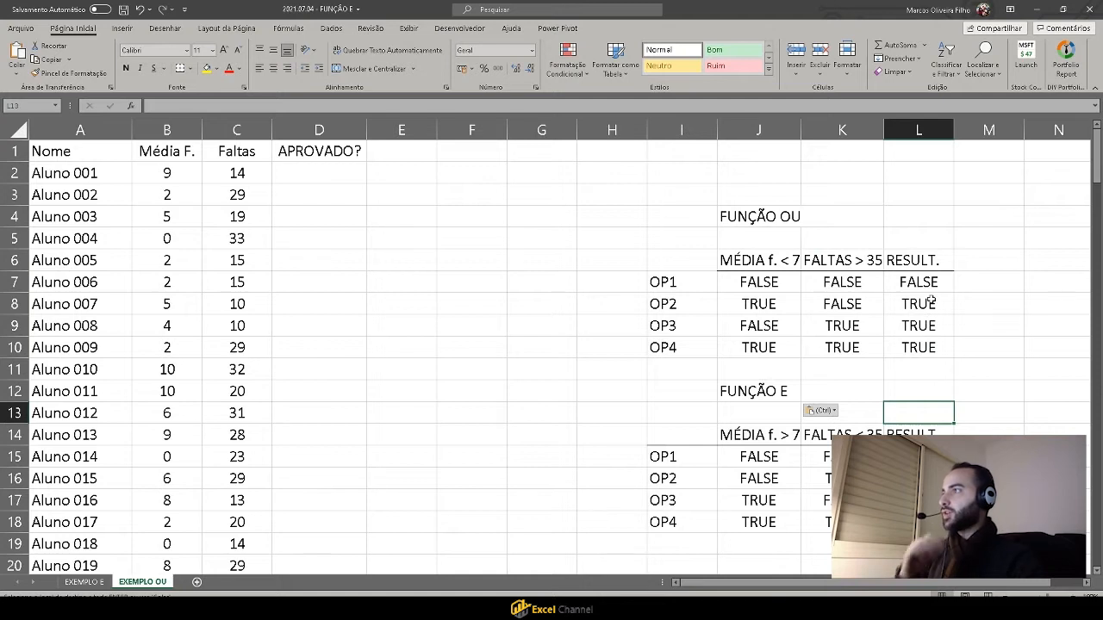
left_click(928, 283)
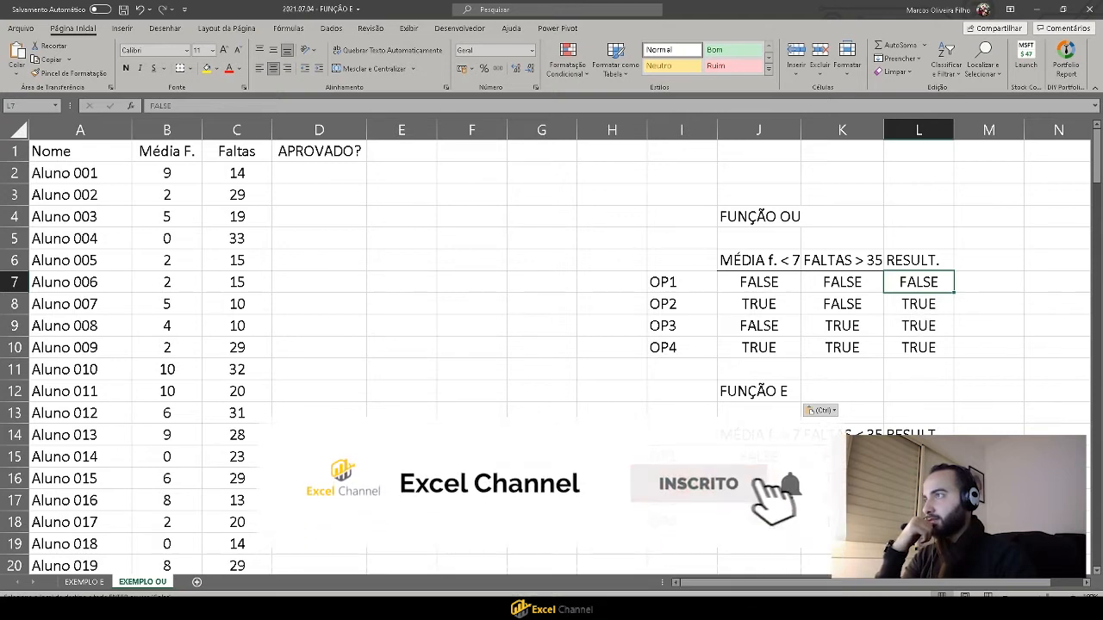
left_click(918, 522)
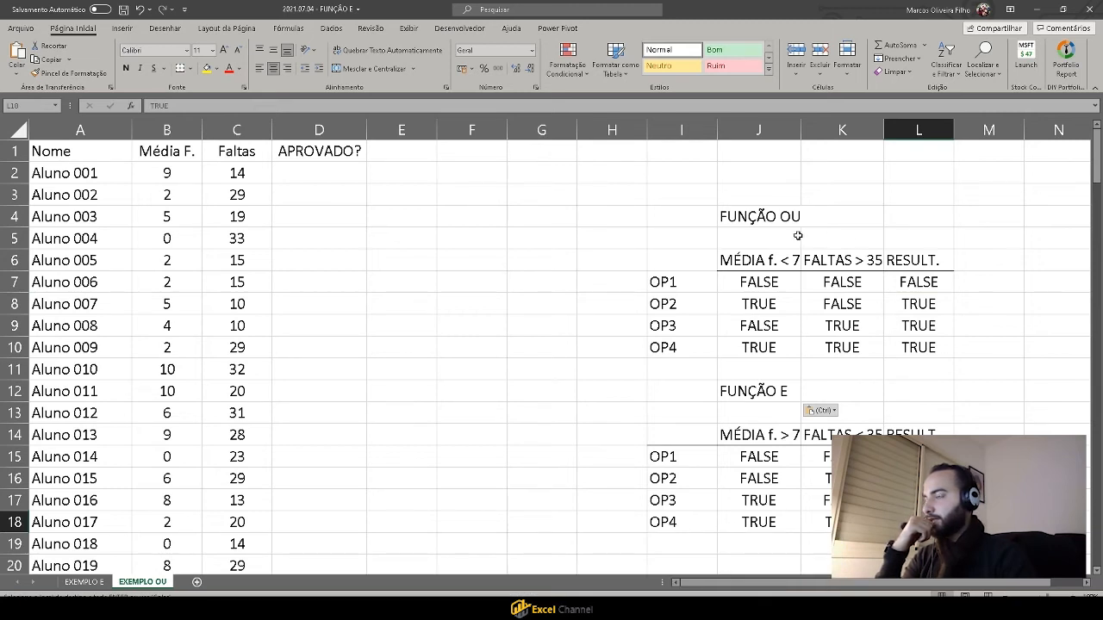
left_click(917, 350)
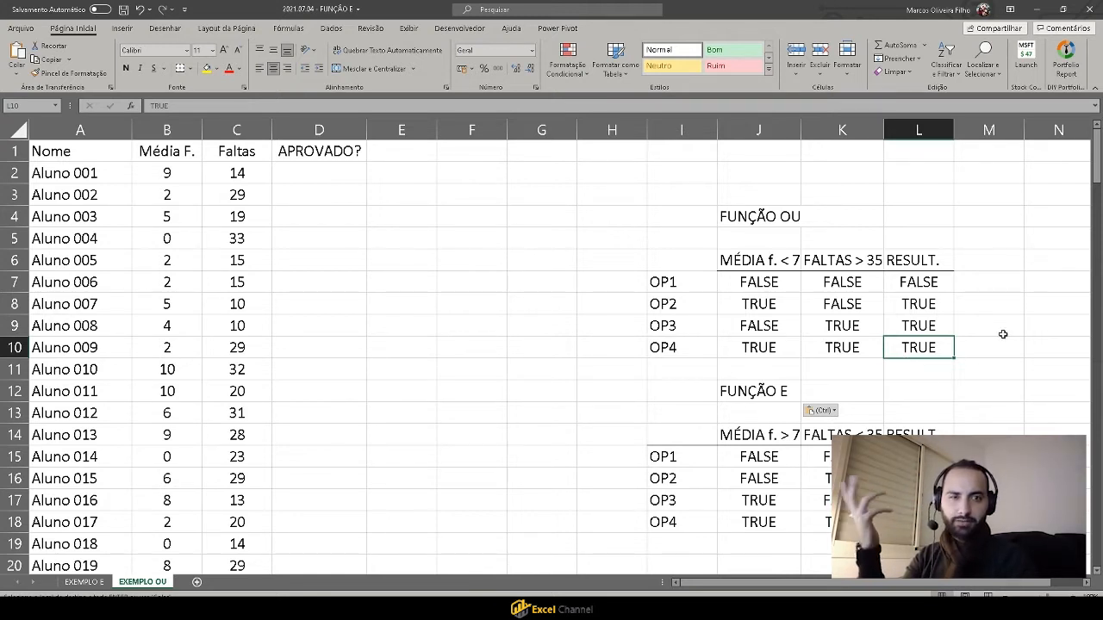
left_click_drag(684, 395, 919, 522)
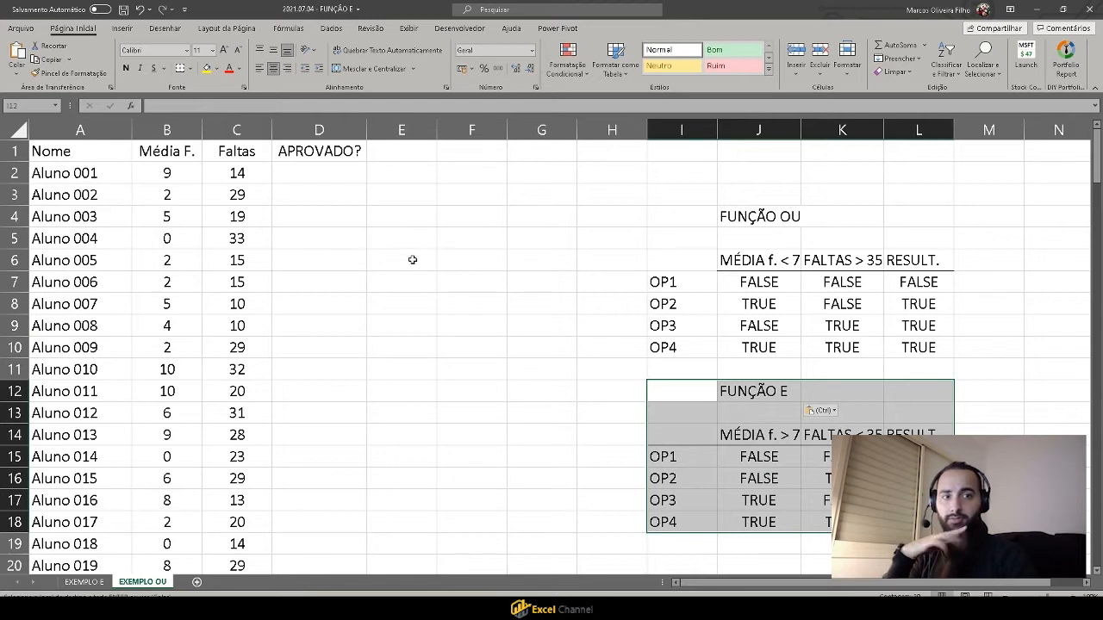
Start an OU formula in D2 of the EXEMPLO OU sheet with B2<7 as its first condition.
left_click(287, 172)
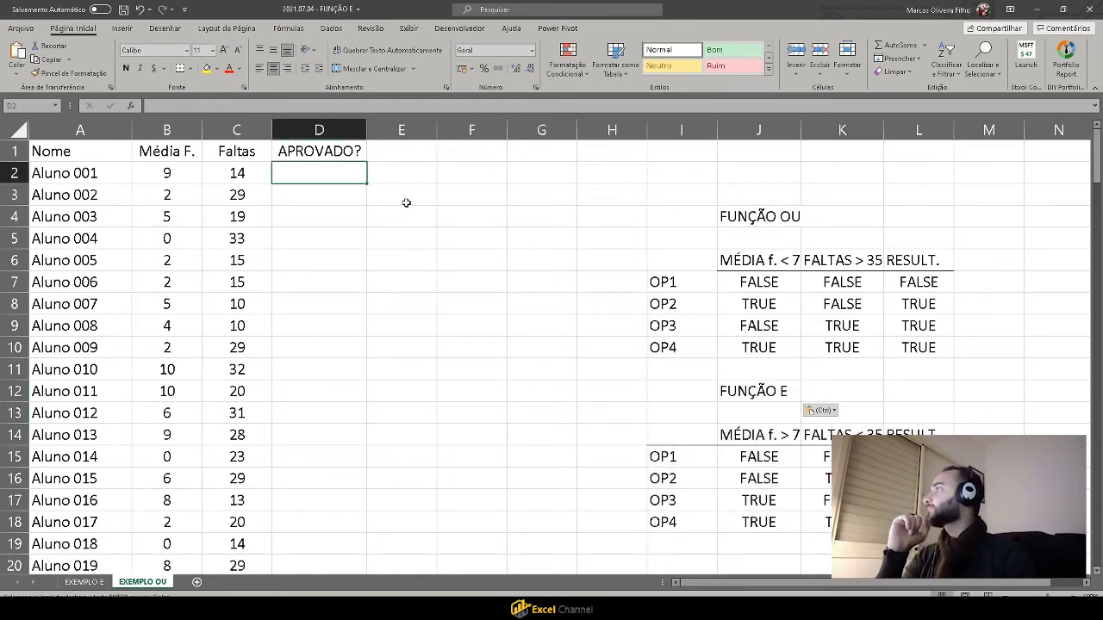
type("OU")
key("Escape")
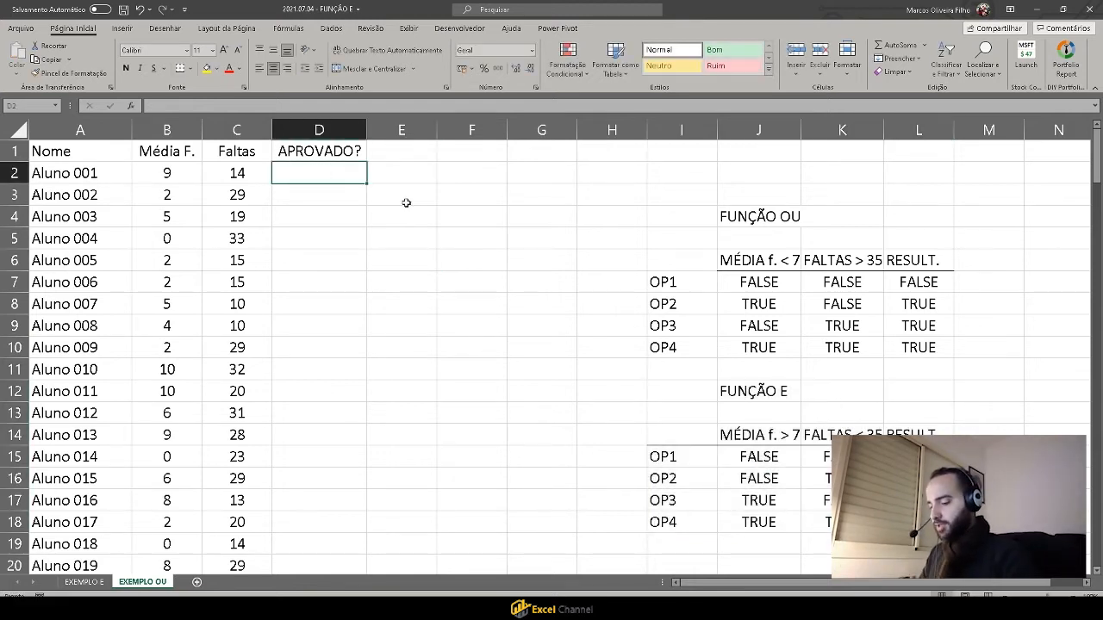
type("=OU(")
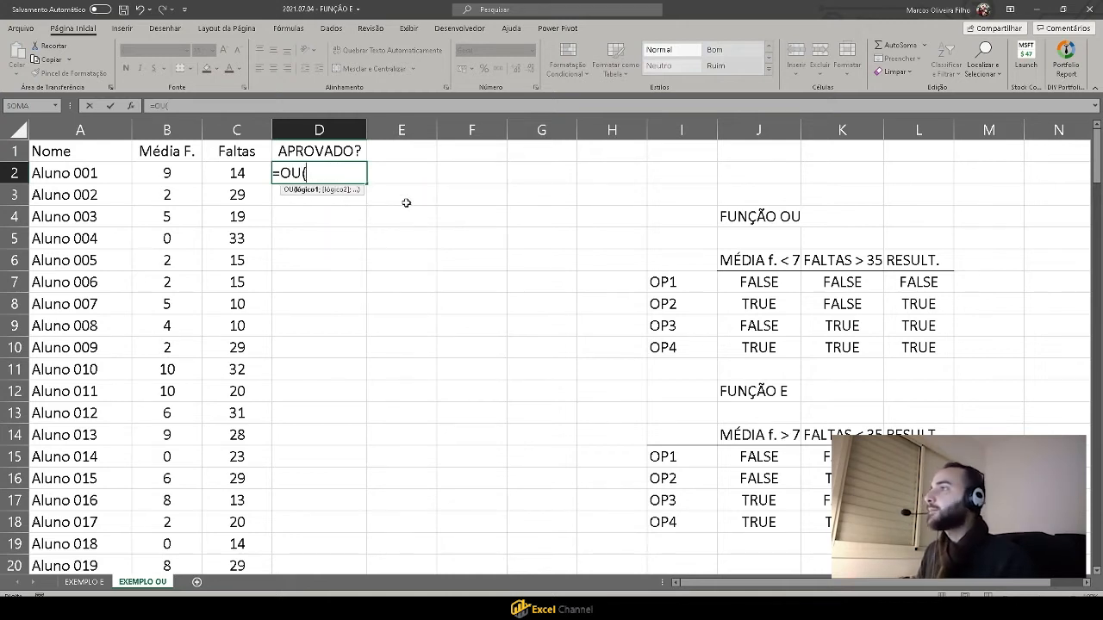
key("Left")
key("Left")
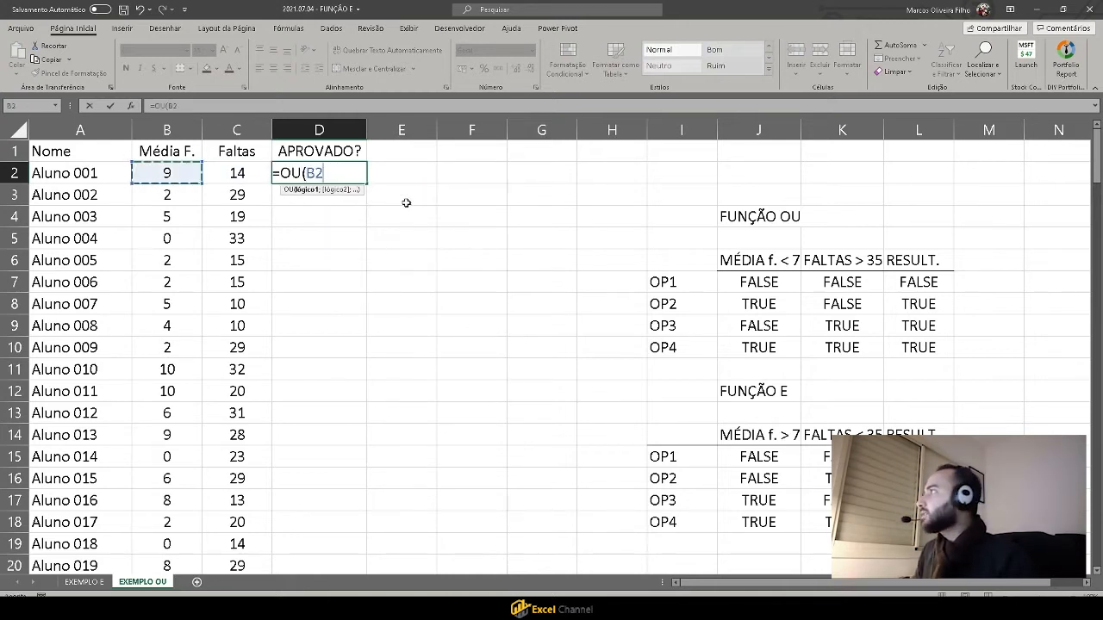
type("<")
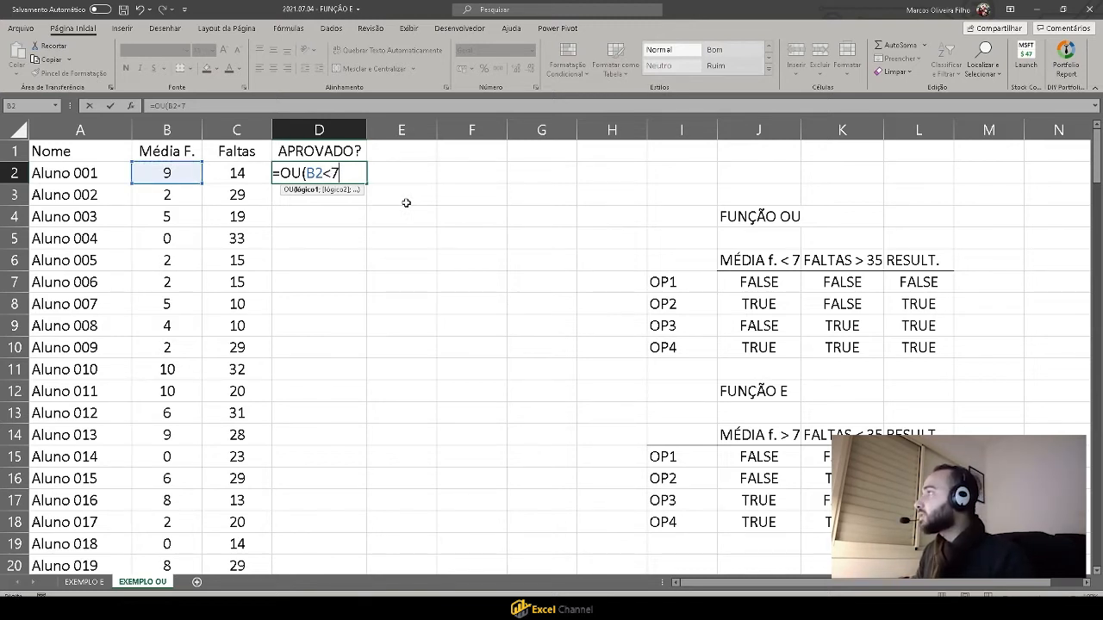
type("7")
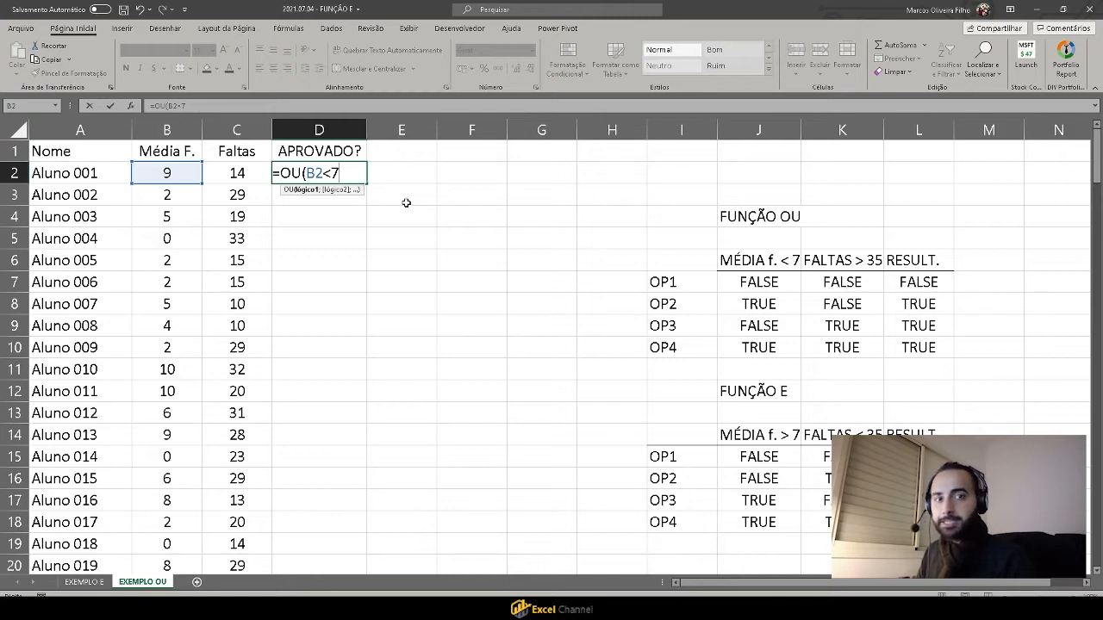
type(";")
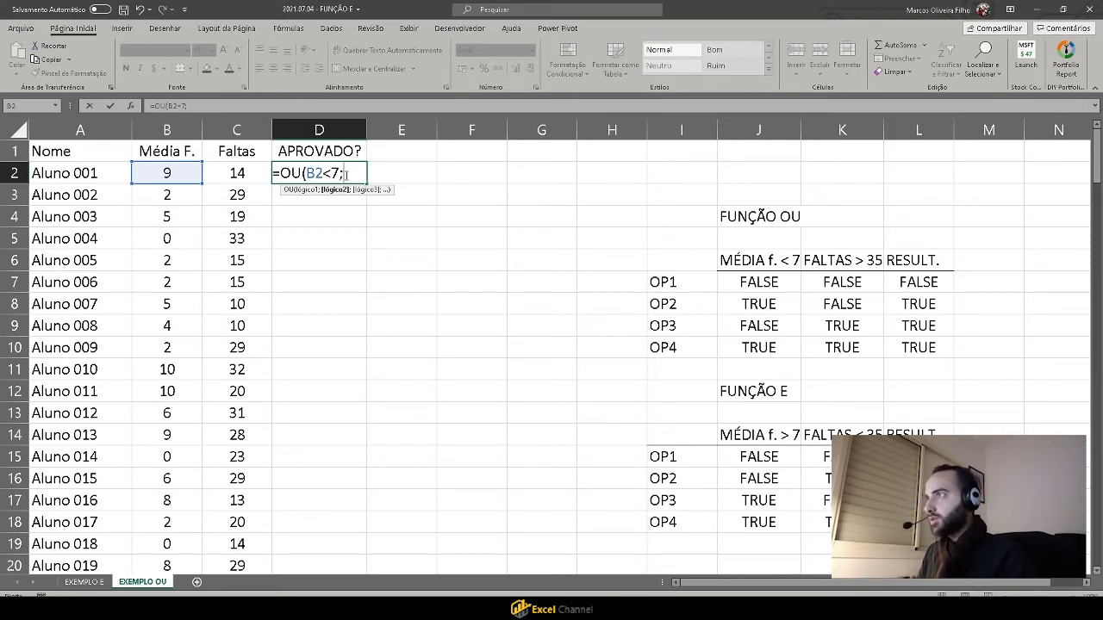
Complete the D2 formula with C2>35 as the second condition and fill it down the APROVADO? column.
left_click(223, 178)
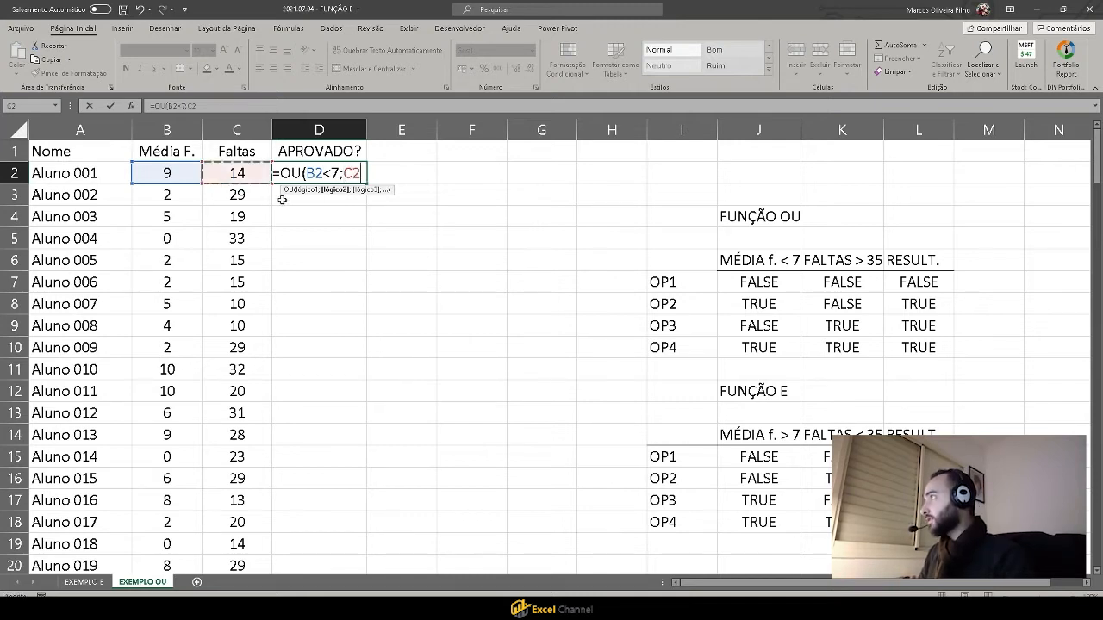
type(">35")
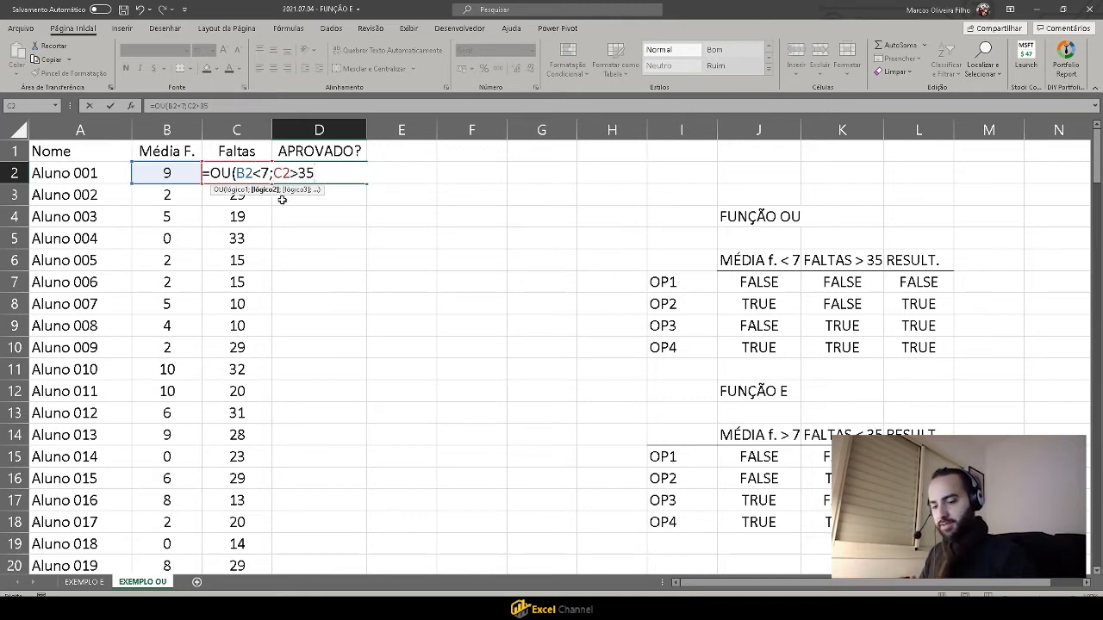
type(")")
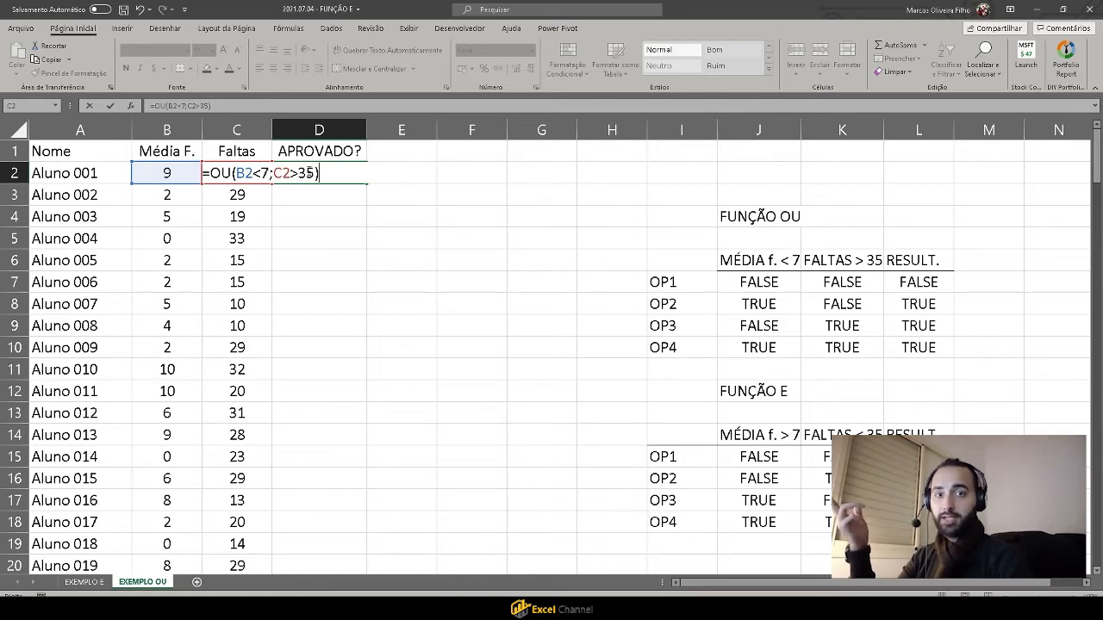
key("Return")
left_click(307, 171)
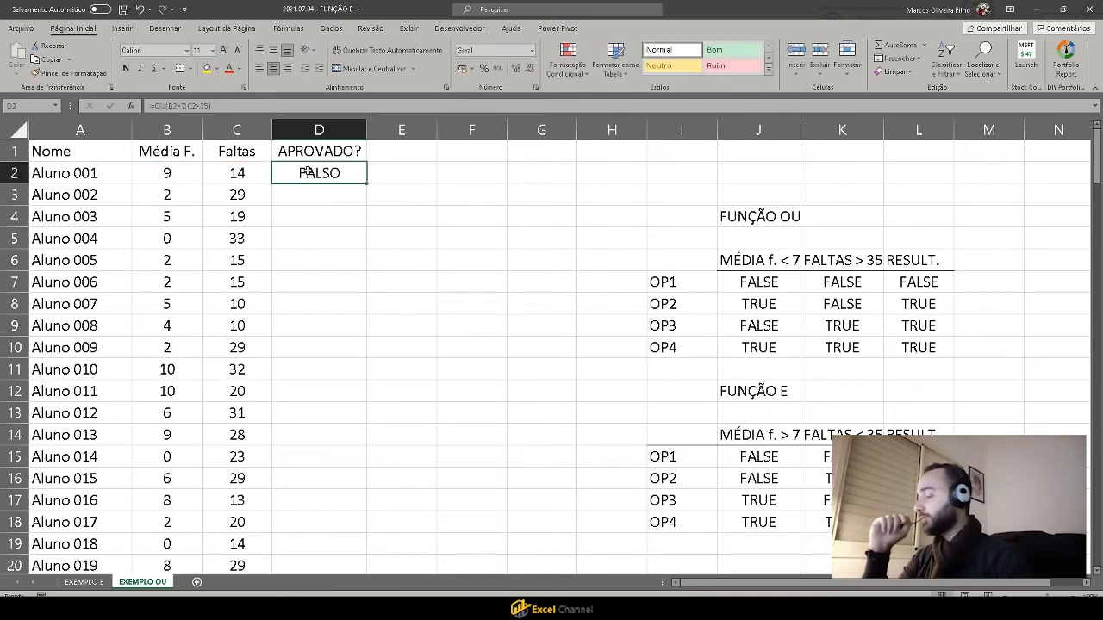
double_click(365, 184)
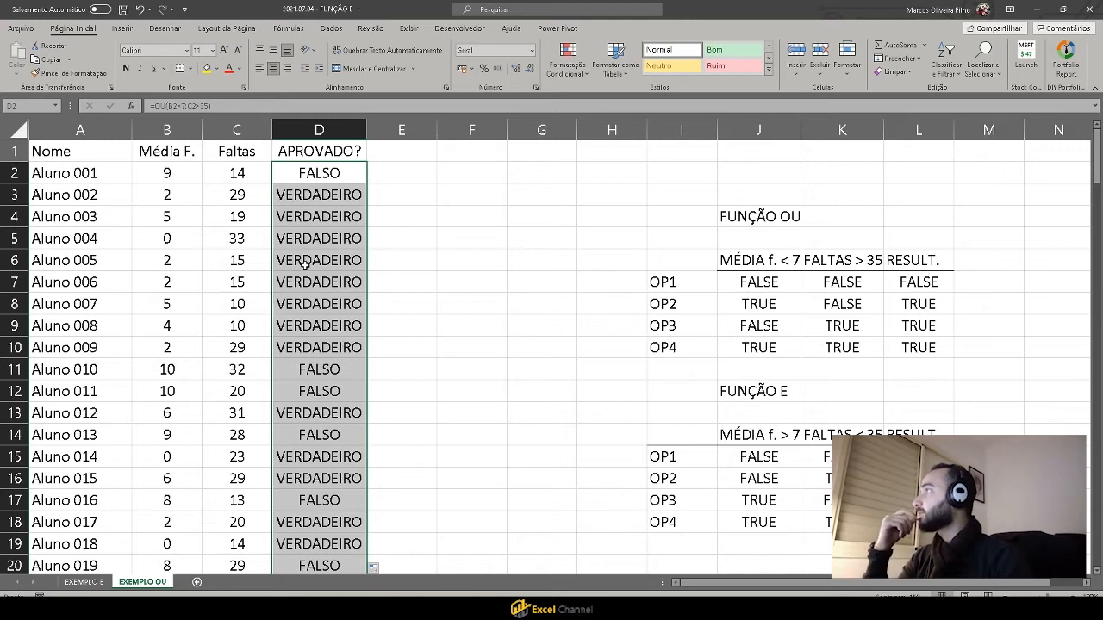
Copy the E(B2>7;C2<35) test out of the D2 formula on the EXEMPLO E sheet.
left_click(83, 582)
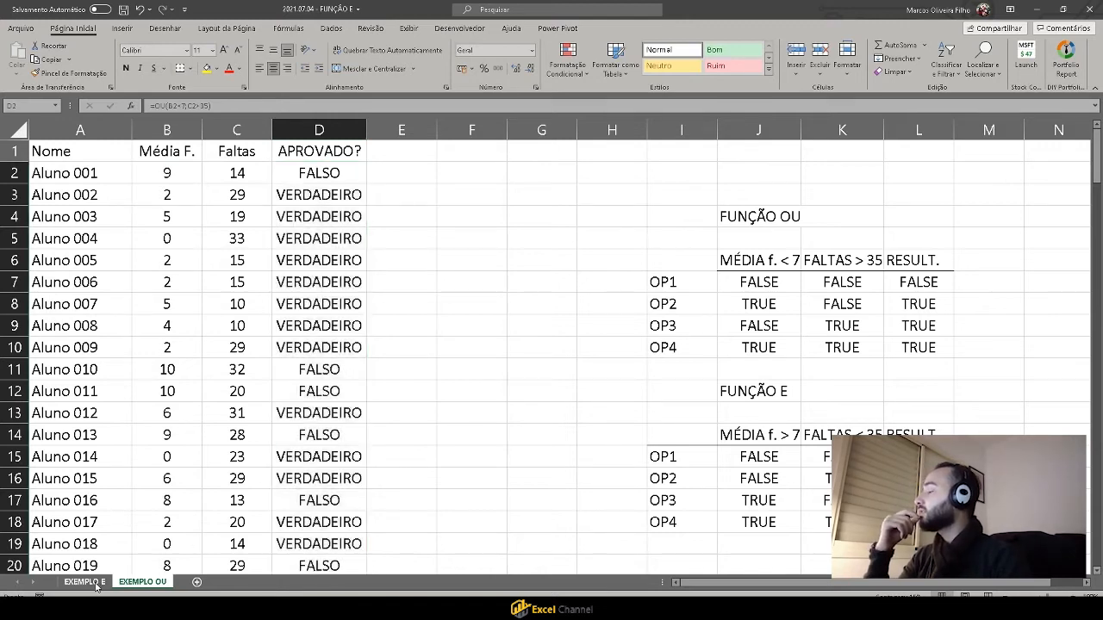
left_click(352, 179)
left_click_drag(165, 105, 213, 105)
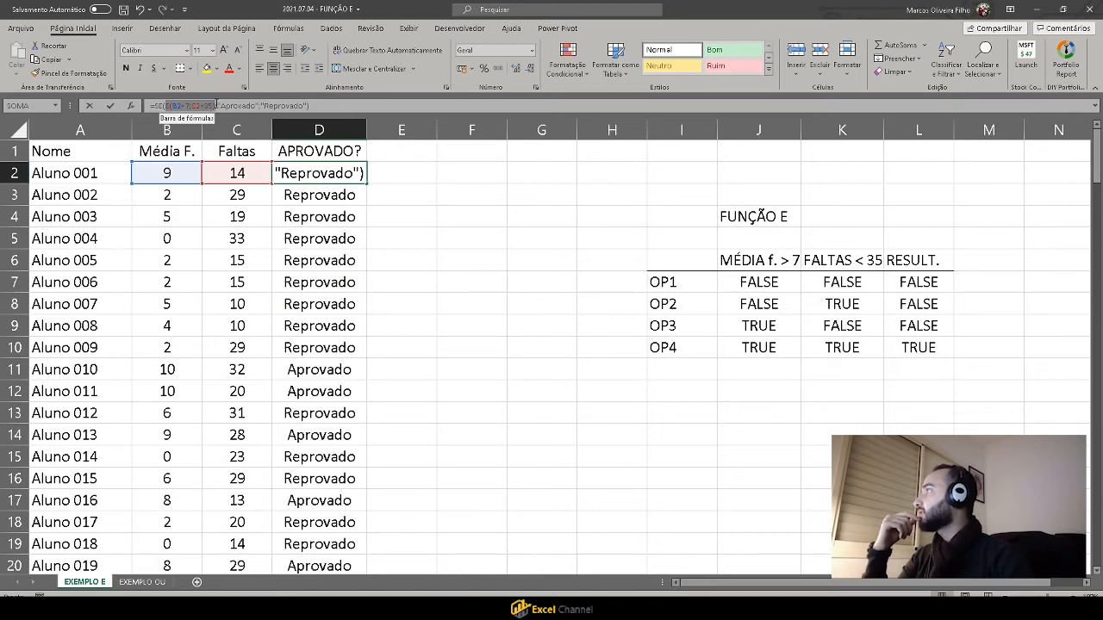
left_click(216, 106)
key("Return")
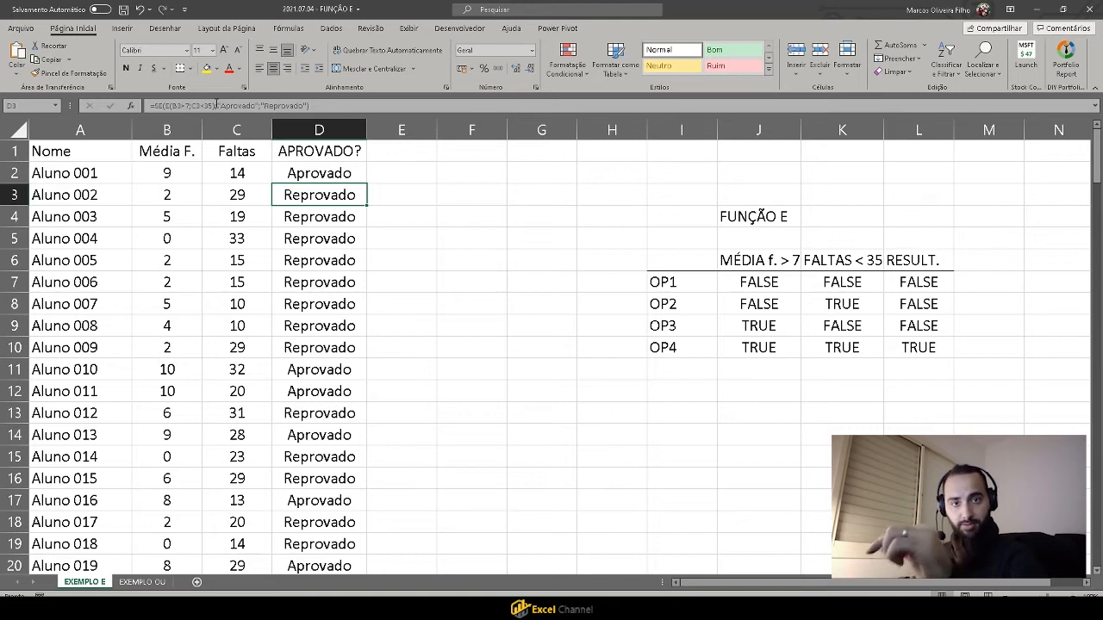
key("Down")
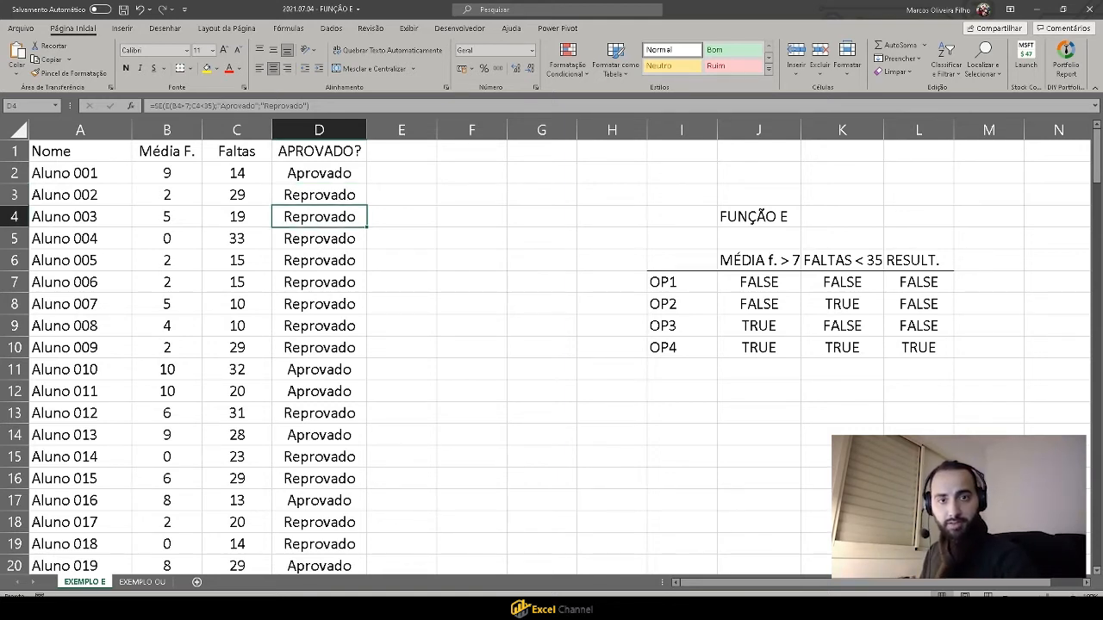
Narrow column E on the EXEMPLO OU sheet to a thin separator.
left_click(153, 591)
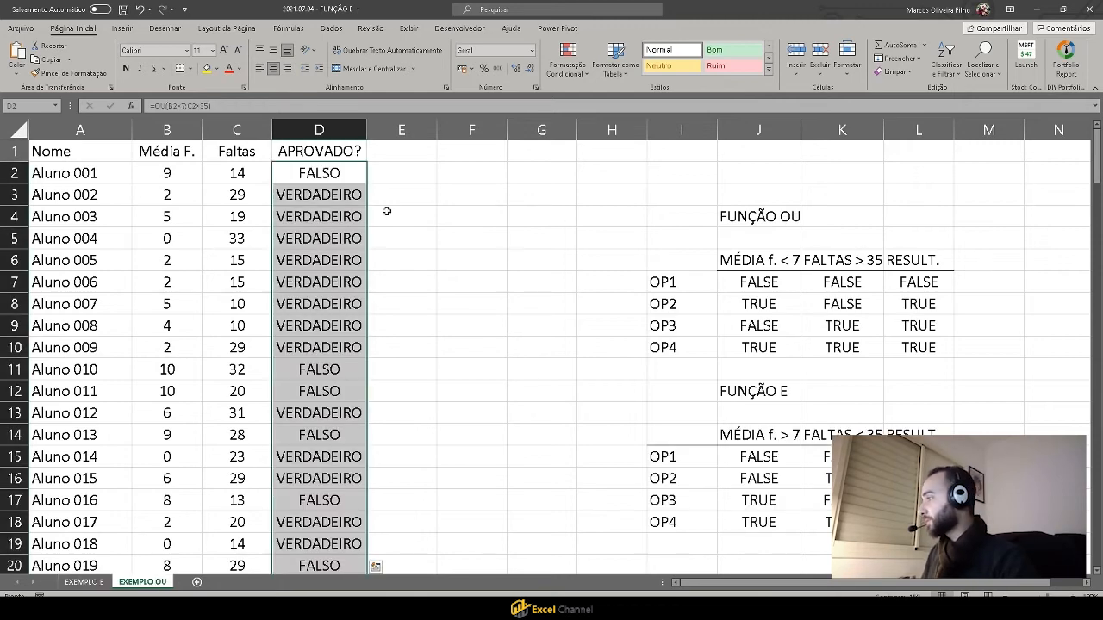
left_click(406, 173)
left_click_drag(433, 124, 378, 123)
Fill column F from F2 with =E(B2>7;C2<35) to compare it with the OU results, and clear the filled cells.
left_click(401, 169)
type("=E(B2>7;C2<35)")
key("Return")
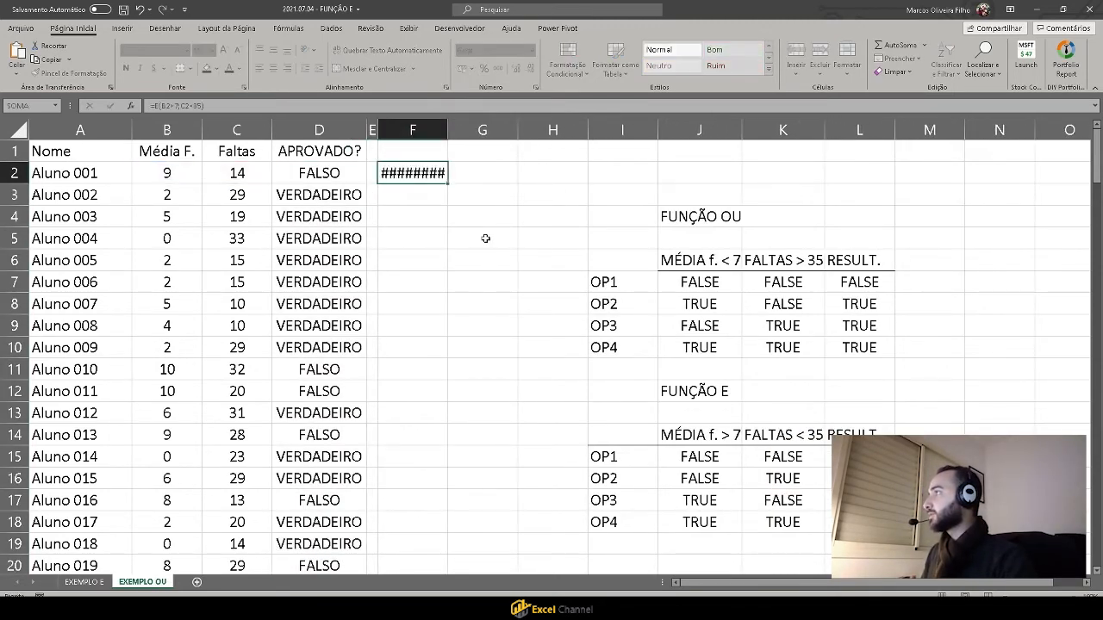
left_click(436, 177)
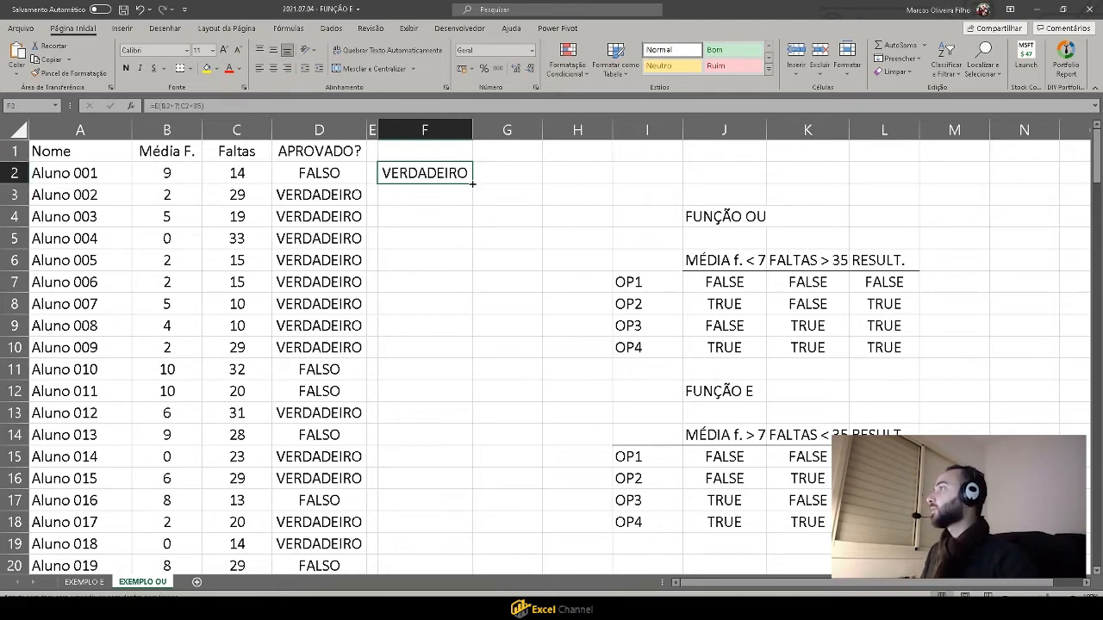
left_click_drag(473, 182, 459, 508)
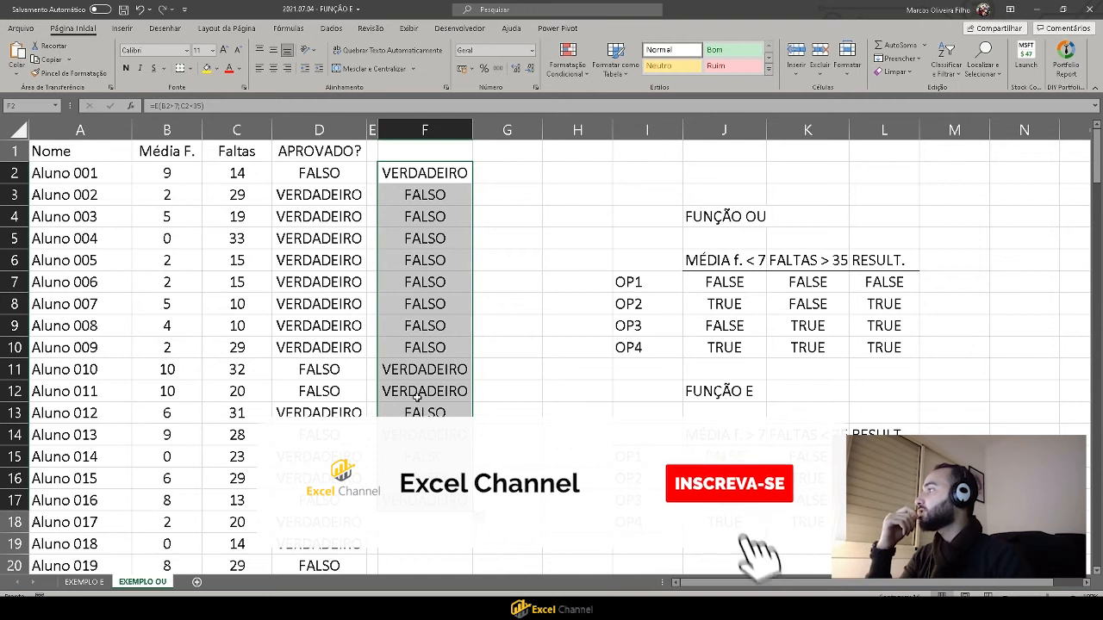
key("Delete")
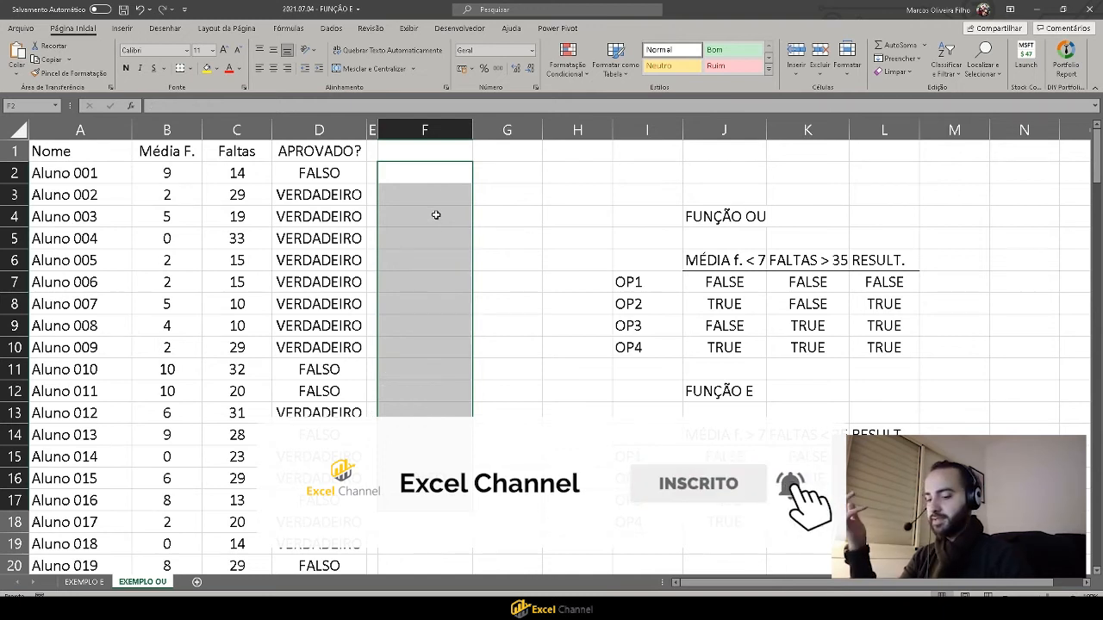
Expand the D2 formula to =SE(OU(B2<7;C2>35);"REPROVADO";"APROVADO") and fill it down the APROVADO? column.
left_click(319, 172)
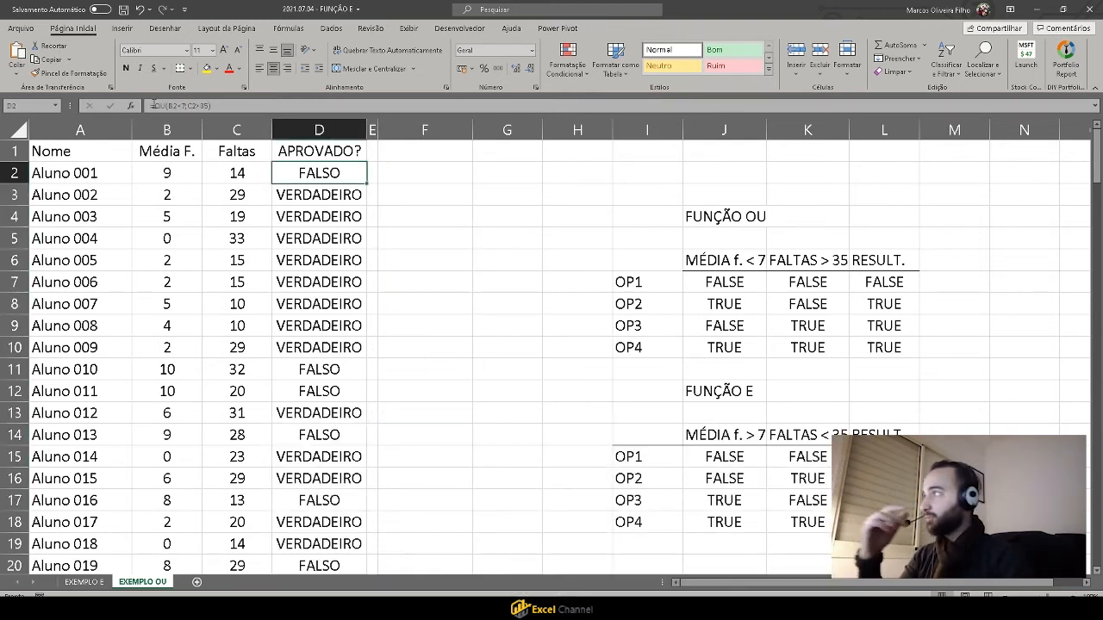
left_click(201, 107)
type("SE(")
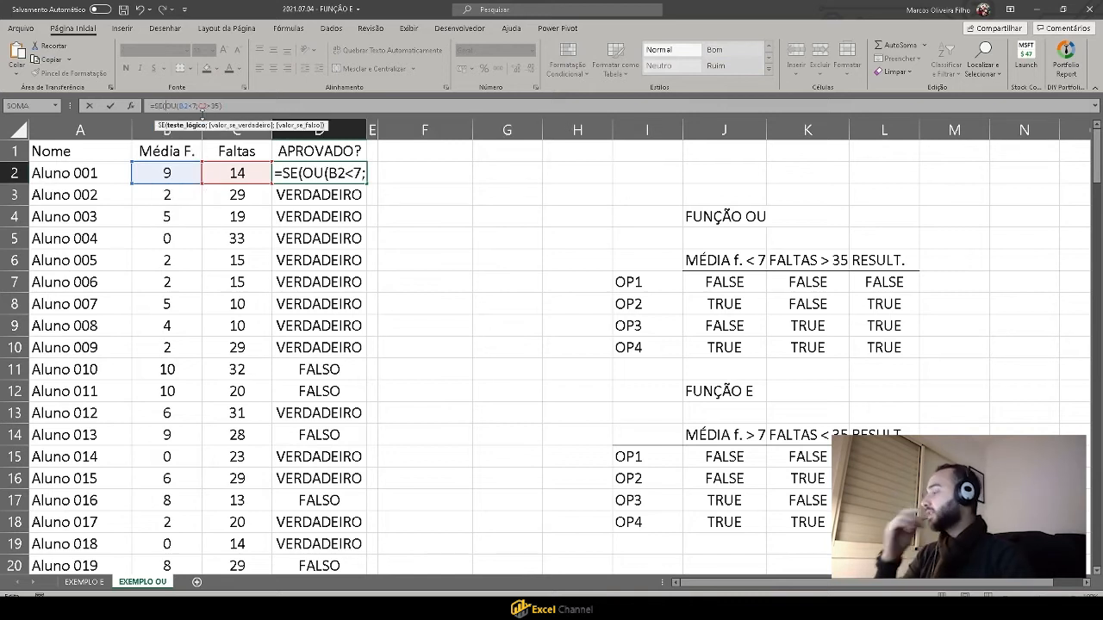
left_click(264, 106)
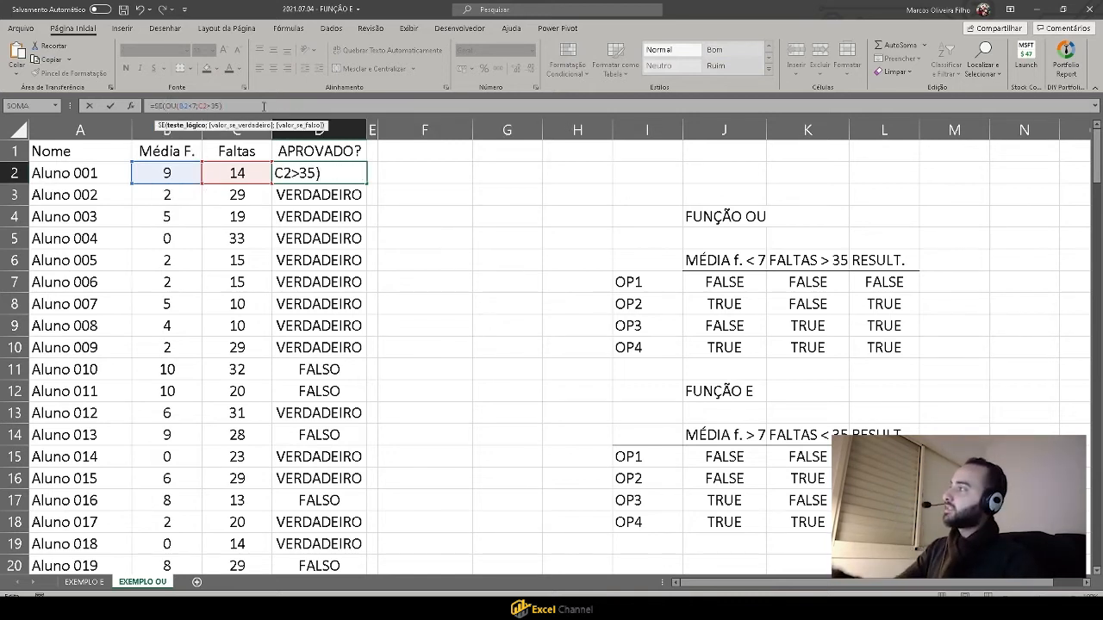
type(";")
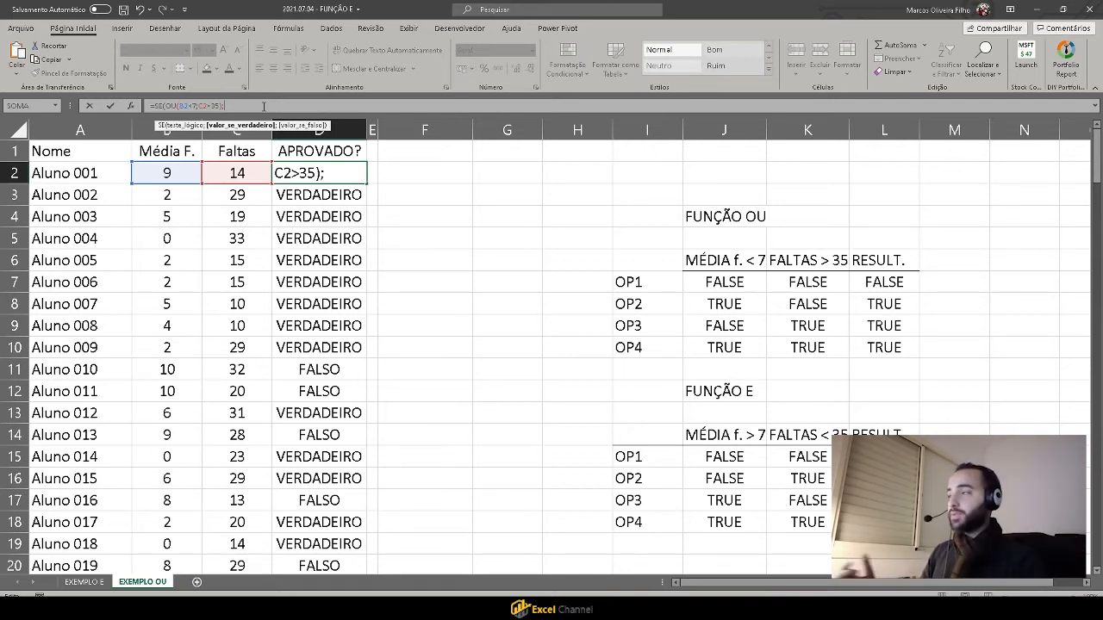
type("\"REPROVADO\"")
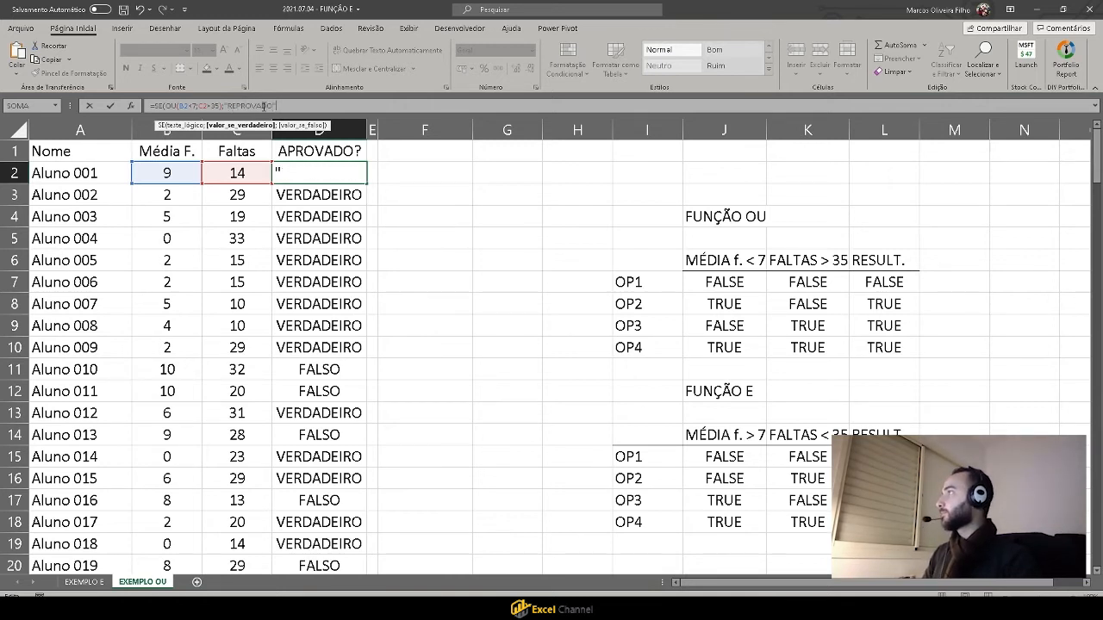
type(";")
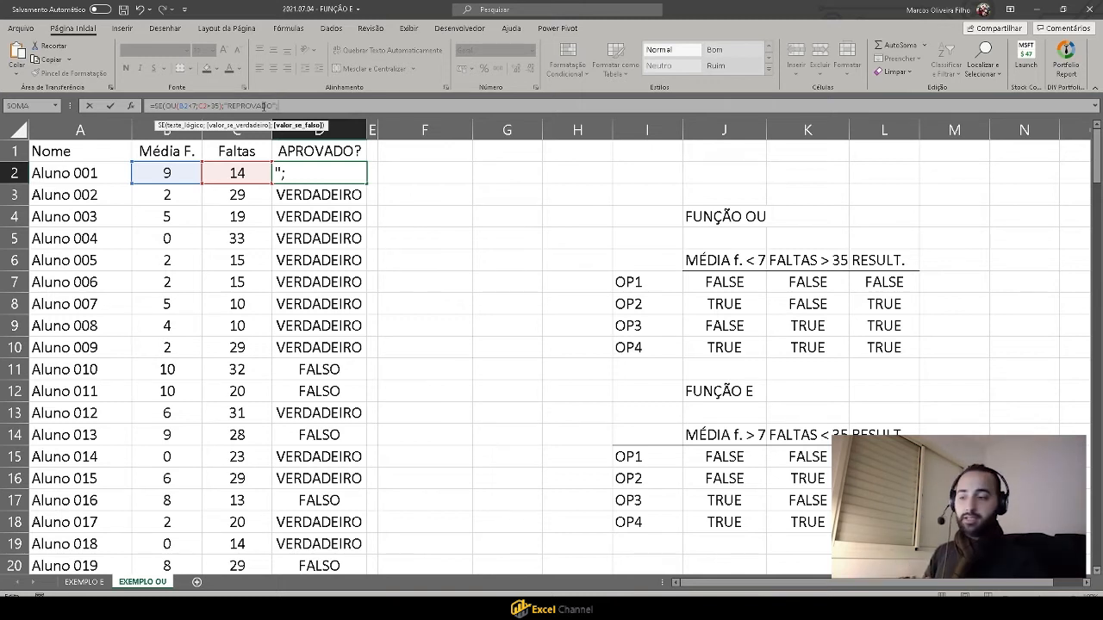
type("\"")
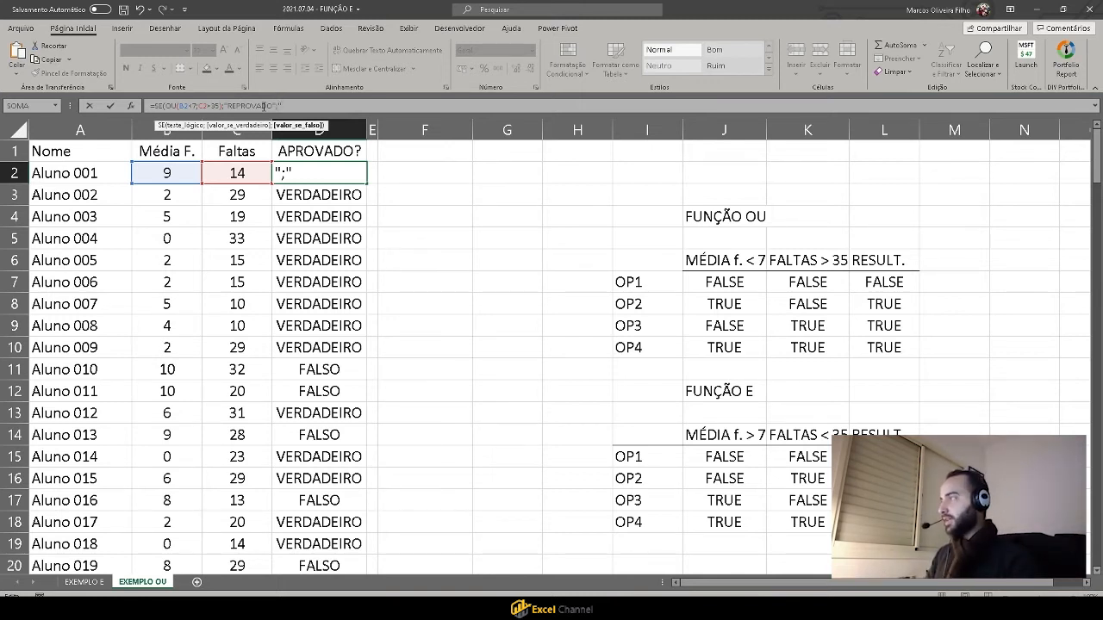
type("APROVADO\"")
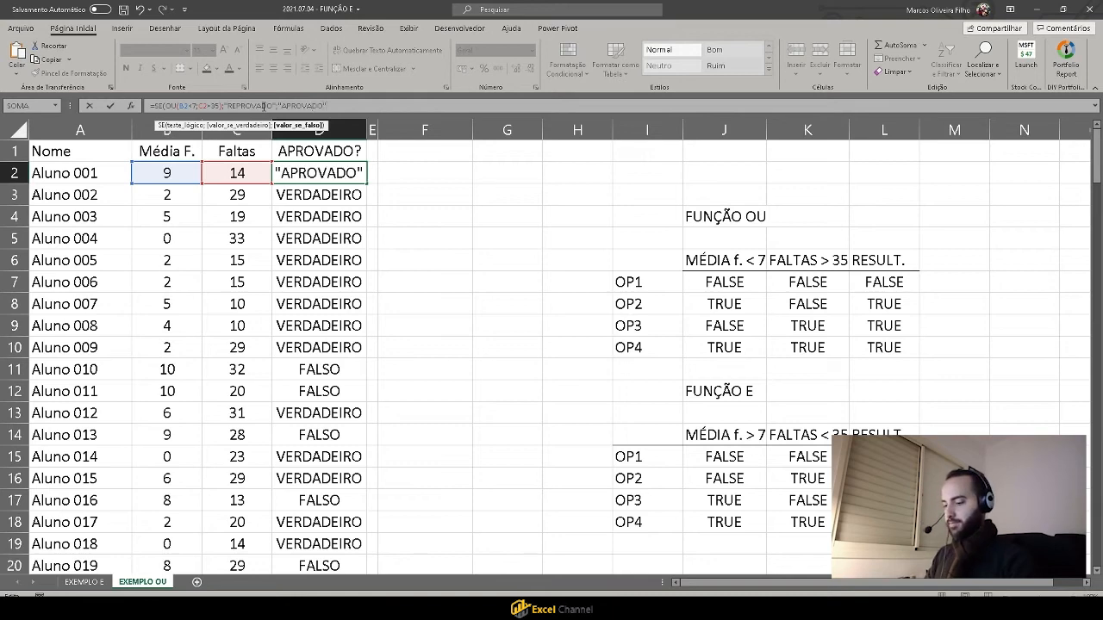
key("Return")
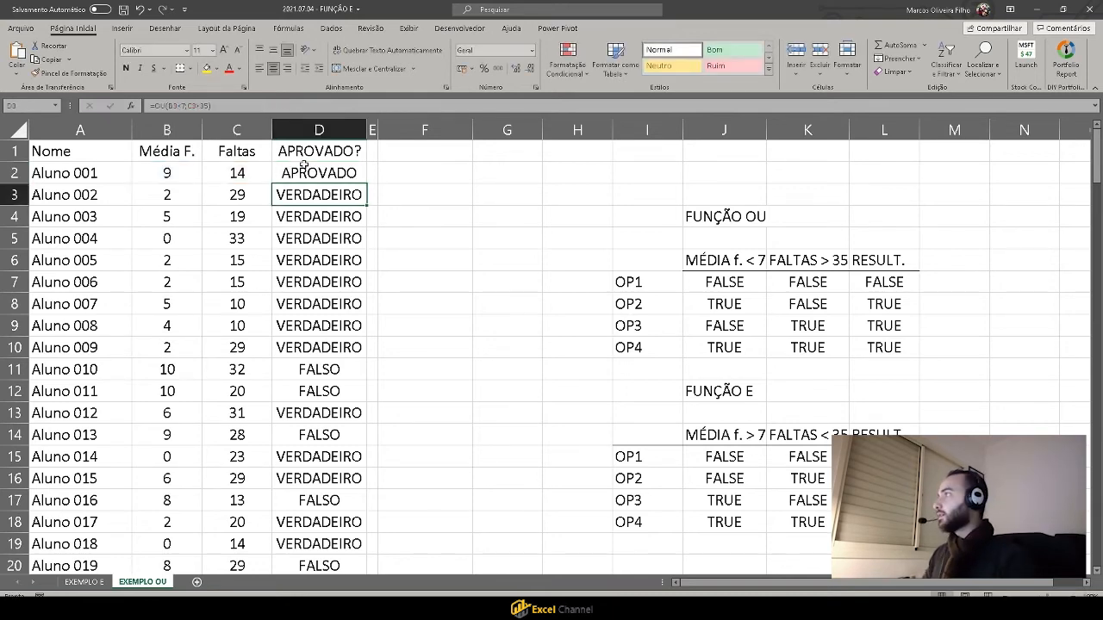
left_click(360, 173)
double_click(366, 183)
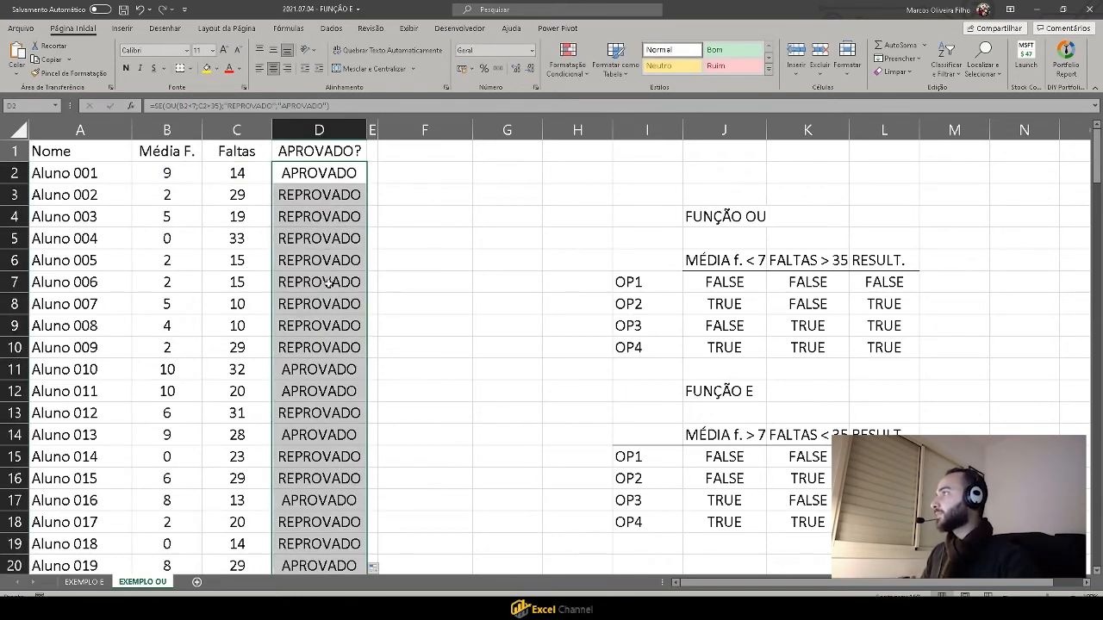
Copy the approval results D2:D151 from the EXEMPLO E sheet and paste them as values starting at F2 of EXEMPLO OU.
left_click(85, 582)
left_click(347, 173)
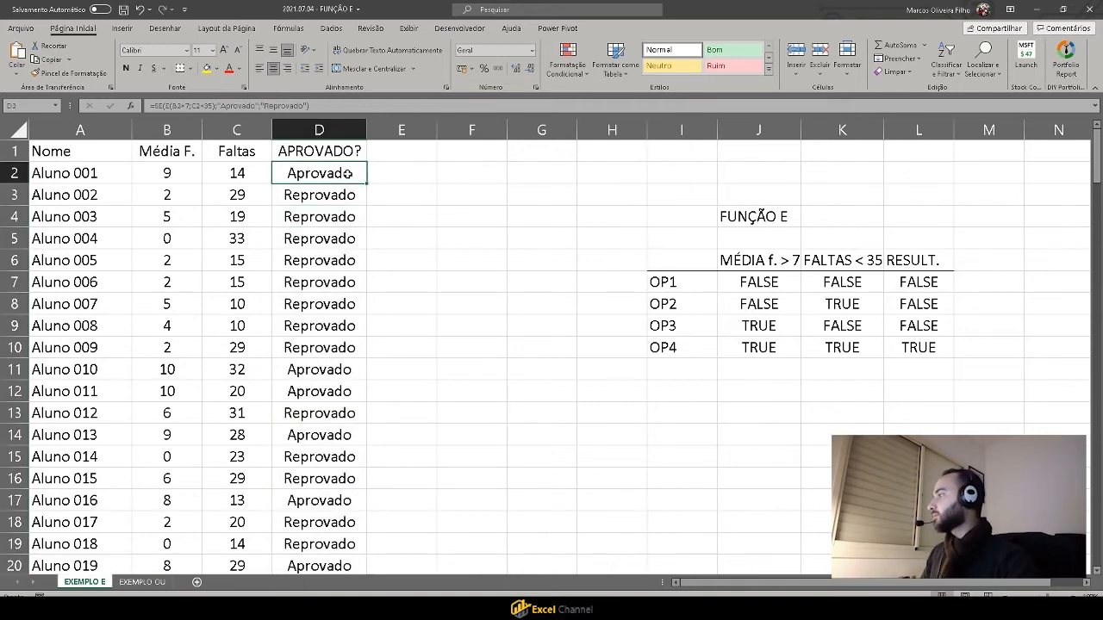
key("ctrl+shift+Down")
key("ctrl+c")
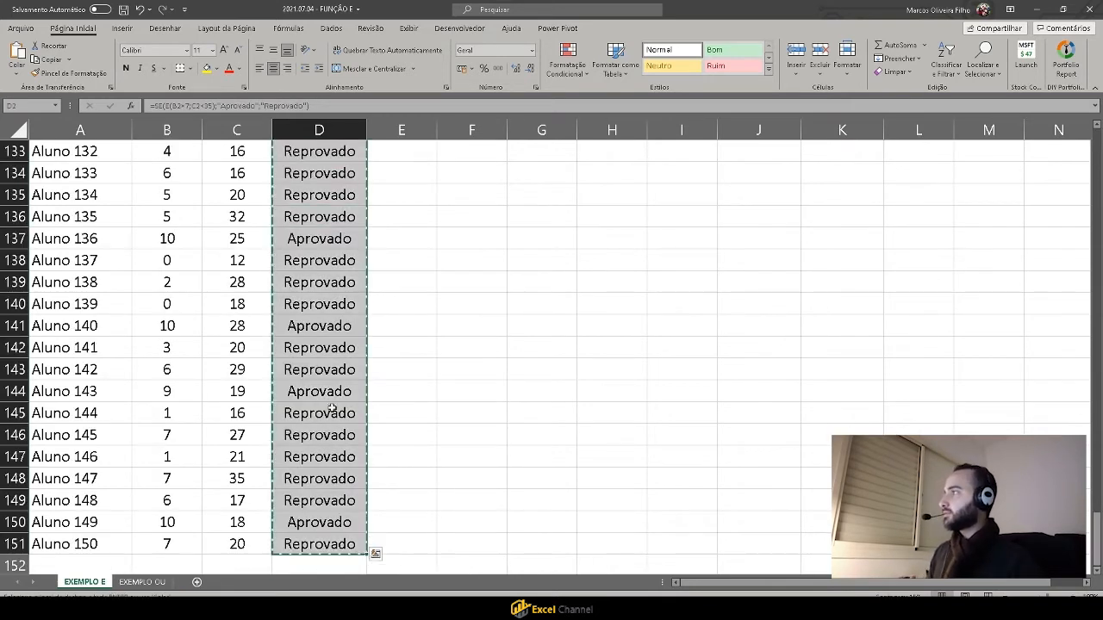
left_click(142, 582)
left_click(426, 175)
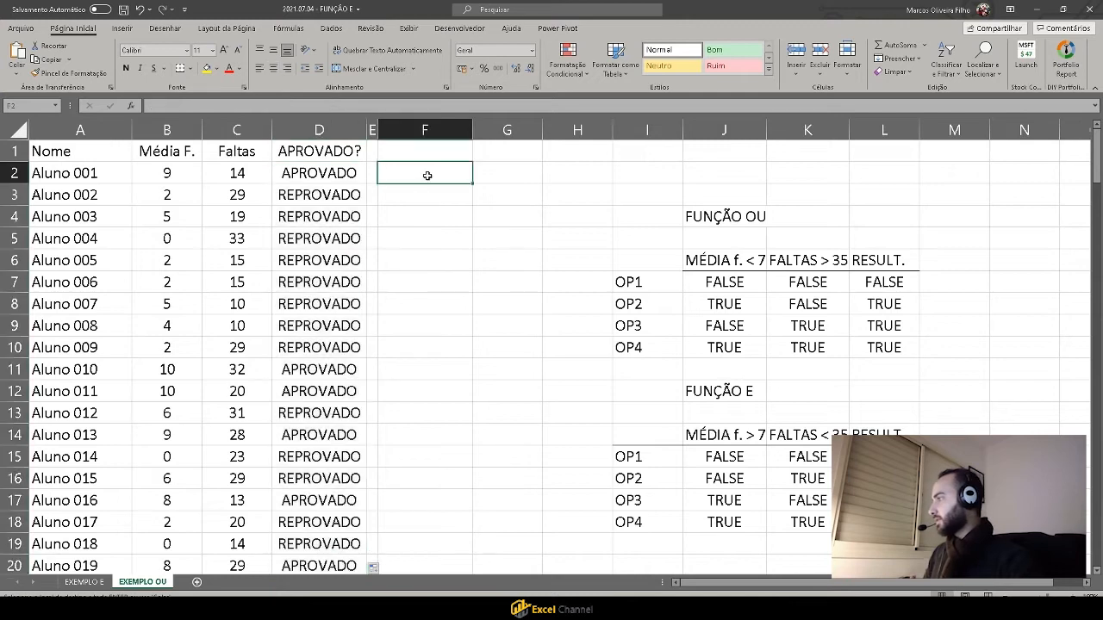
right_click(428, 177)
left_click(486, 242)
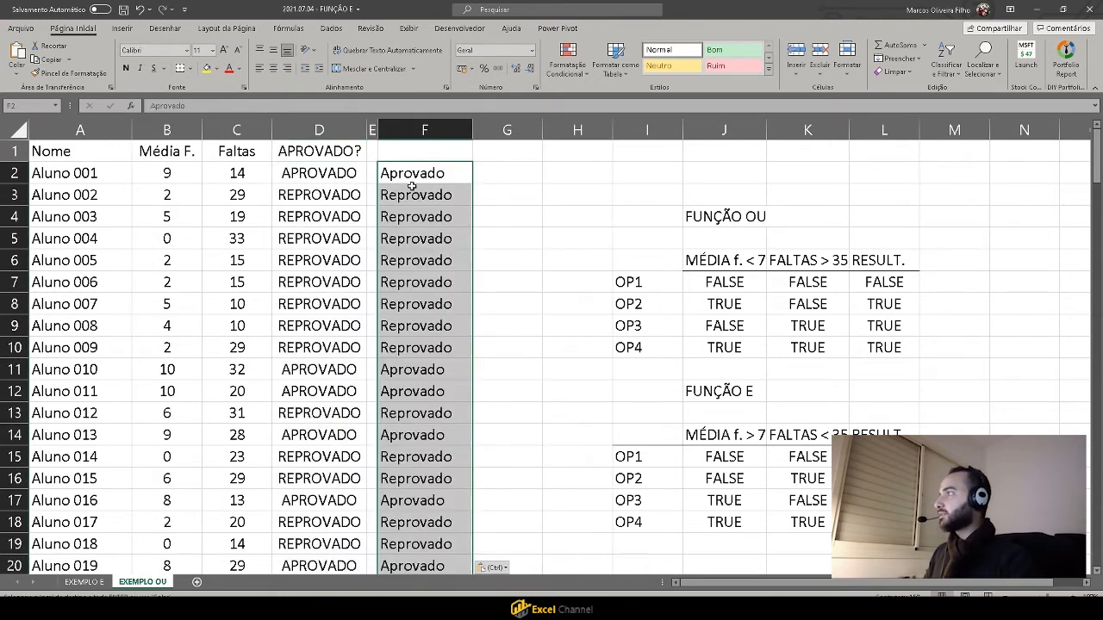
Paste the copied approval formulas from D2:D151 of the EXEMPLO E sheet over the values starting at F2 of EXEMPLO OU.
left_click(333, 179)
left_click(390, 176)
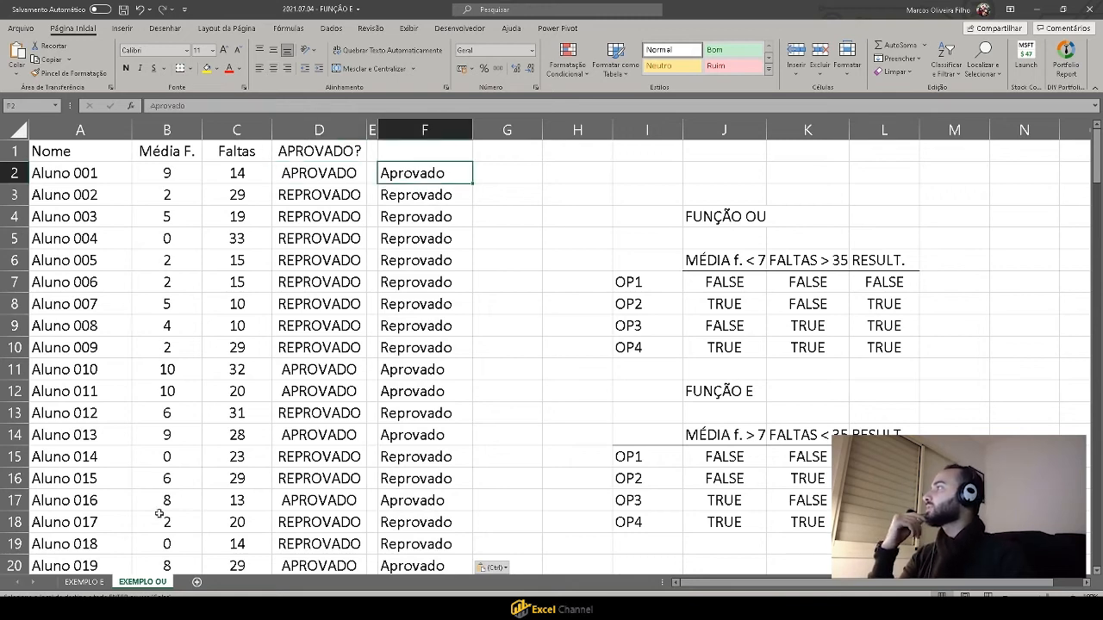
left_click(101, 584)
scroll(319, 222, "up", 17)
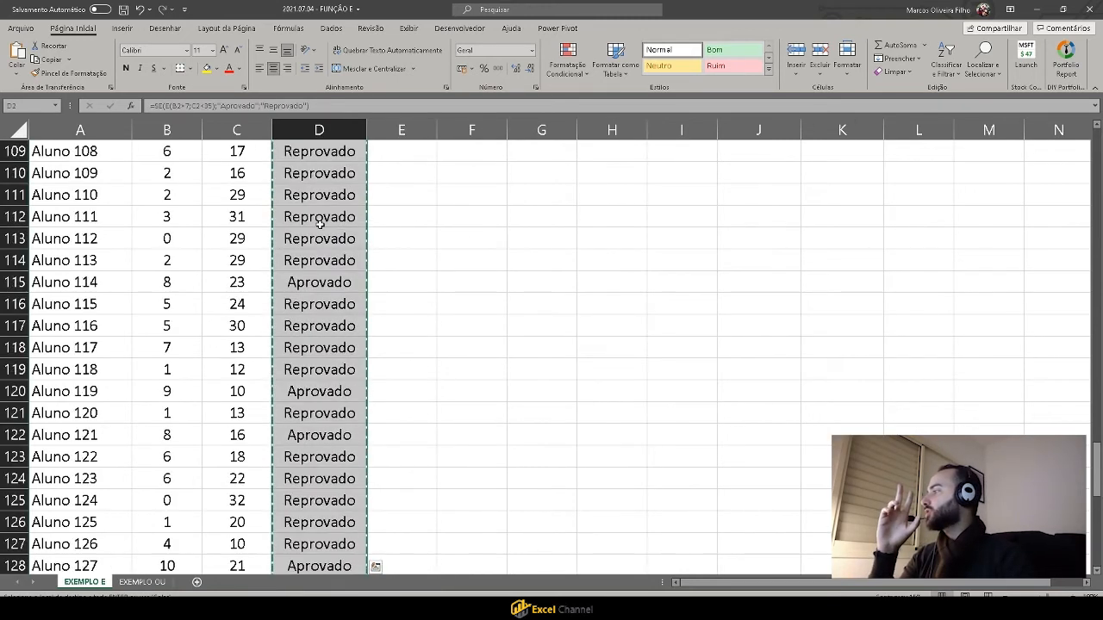
scroll(320, 222, "up", 1)
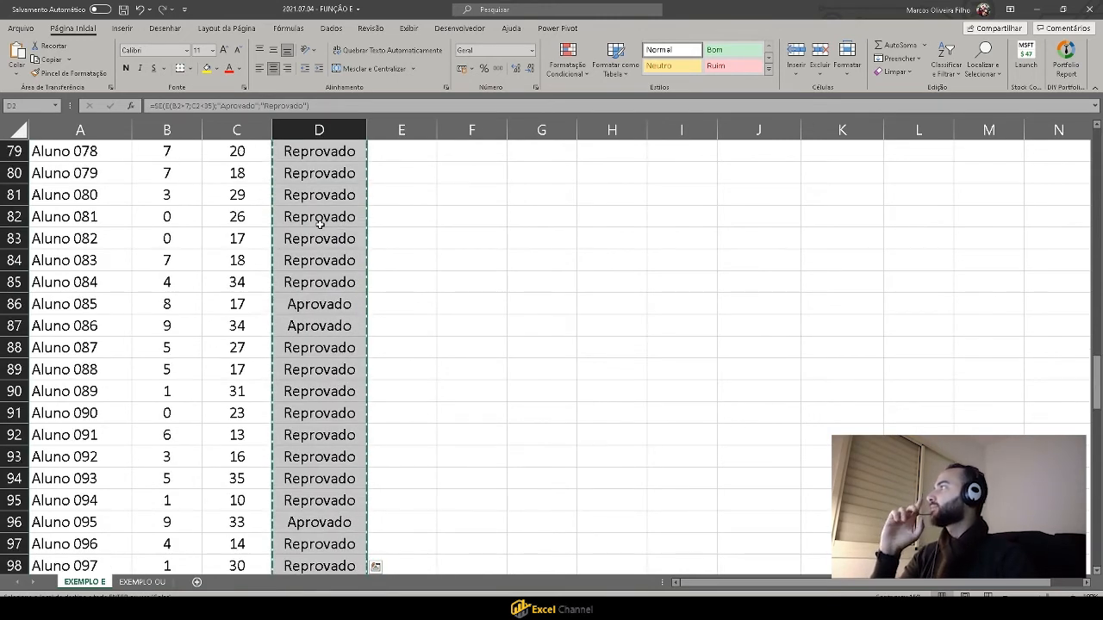
left_click(142, 582)
key("ctrl+v")
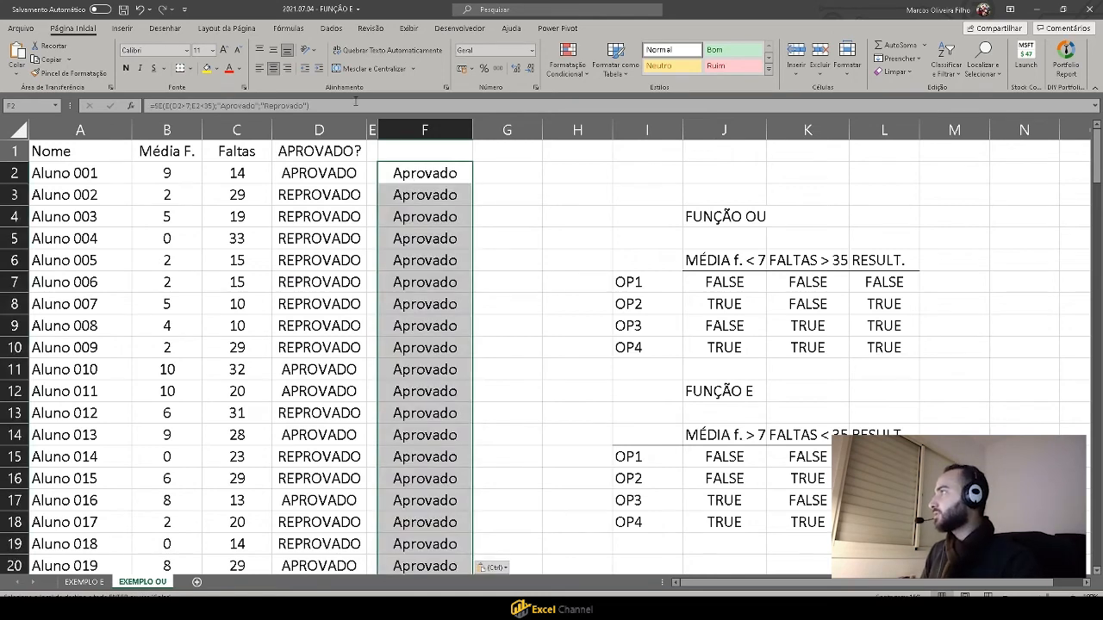
Change the value-if-true text in the F2 formula to "APROVADO" in uppercase.
left_click(315, 106)
double_click(237, 105)
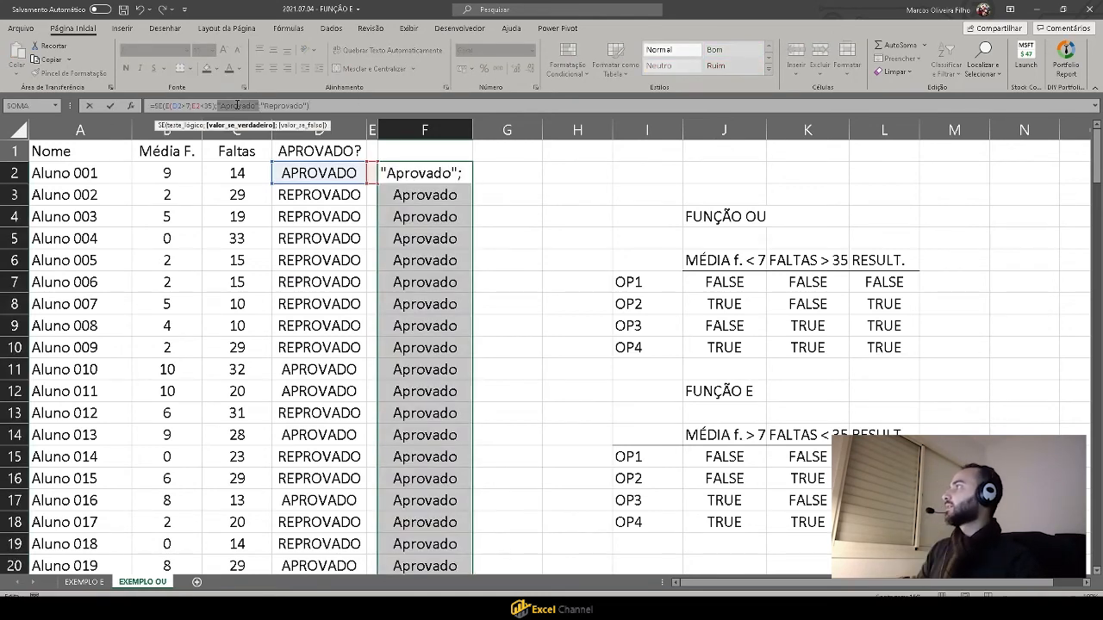
type("APROVADO")
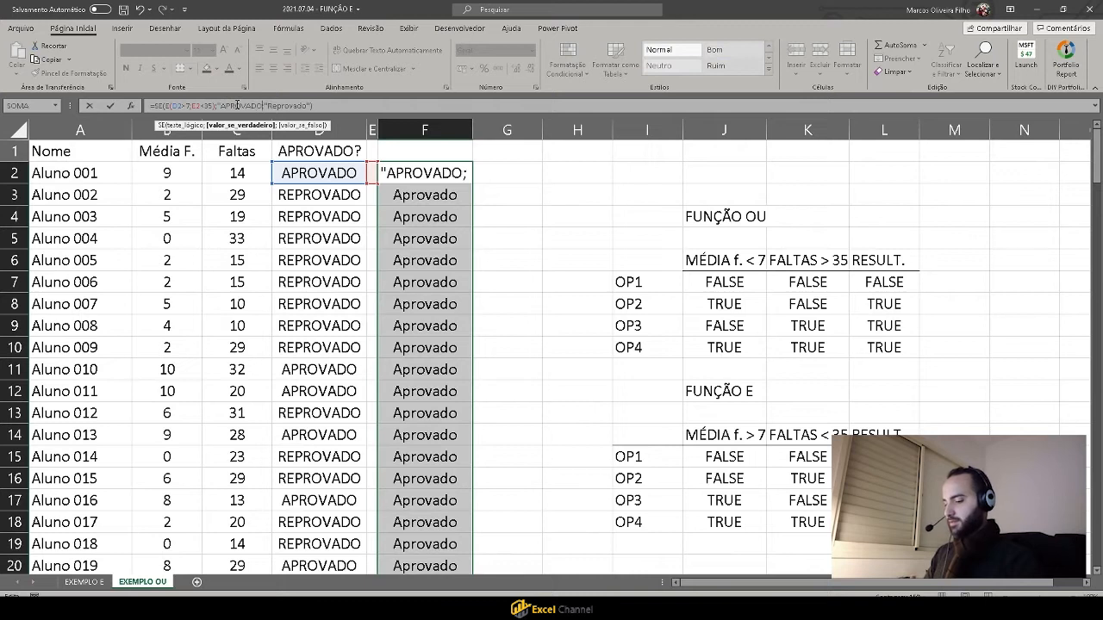
key("Right")
key("Right")
key("Right")
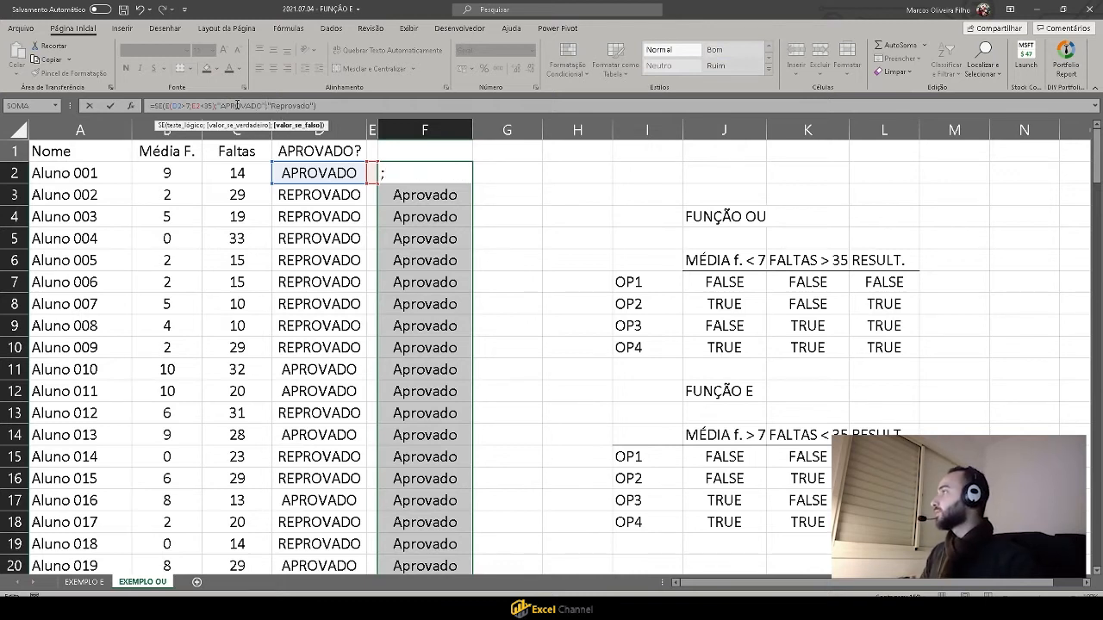
Change the value-if-false text in the F2 formula to "REPROVADO" in uppercase and fill the formula down column F.
key("shift+Right")
key("shift+Right")
key("shift+Right")
key("shift+Right")
key("shift+Right")
key("shift+Right")
key("shift+Right")
key("shift+Right")
key("shift+Right")
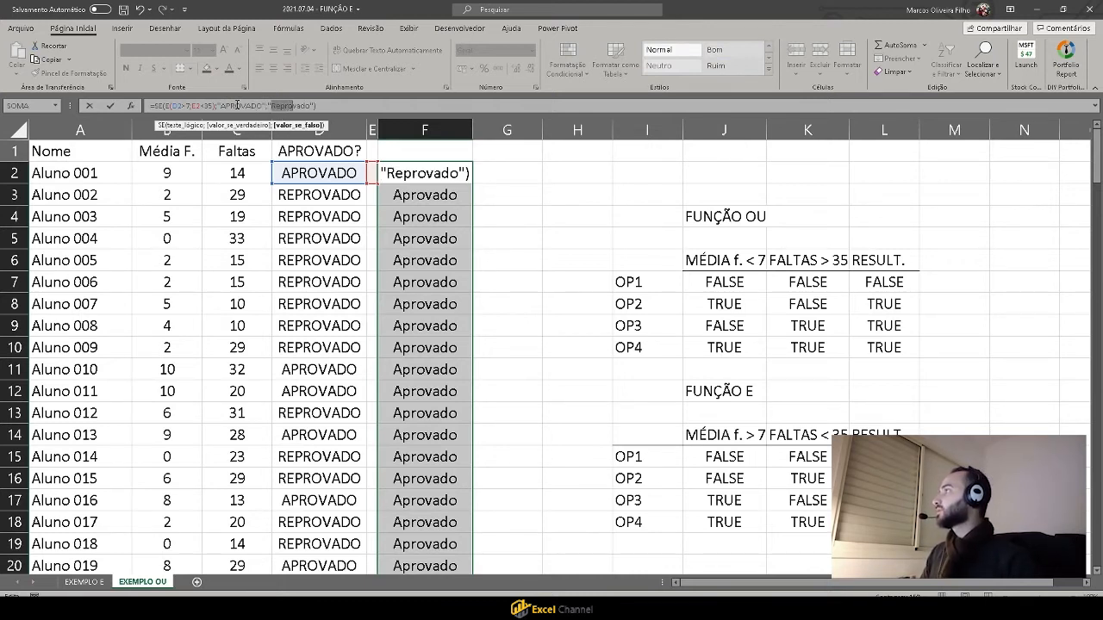
type("REPROVADO")
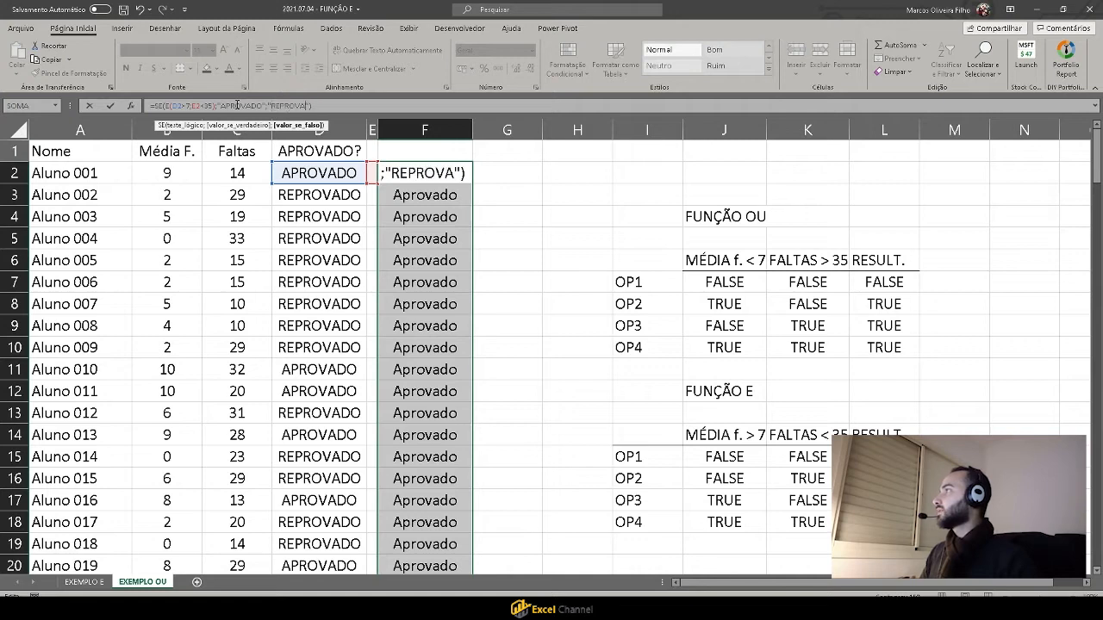
key("Return")
left_click(444, 174)
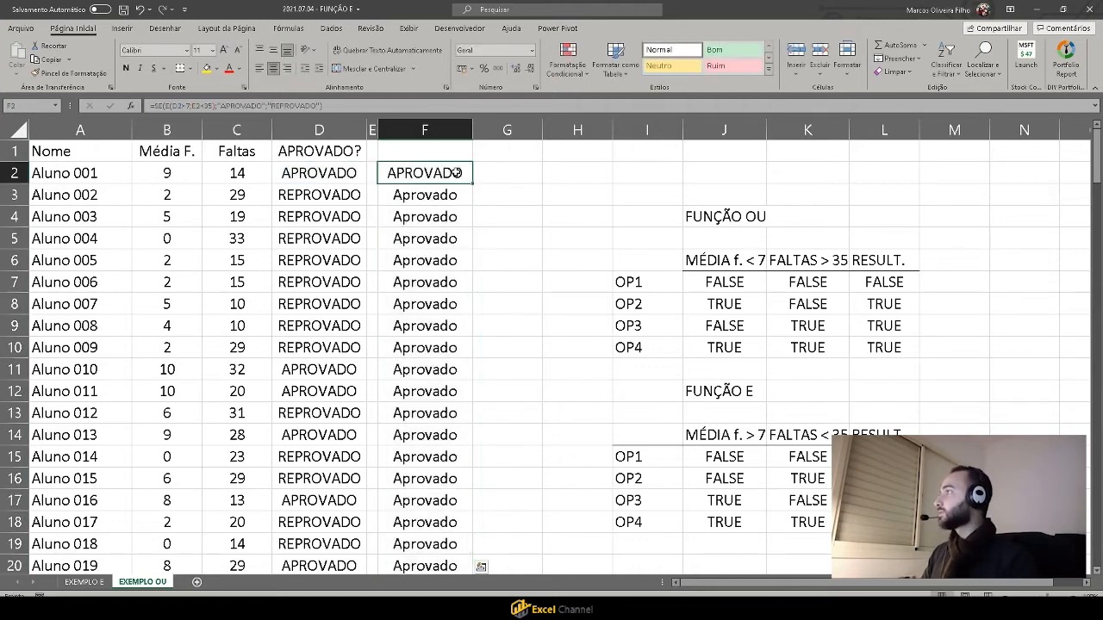
double_click(471, 183)
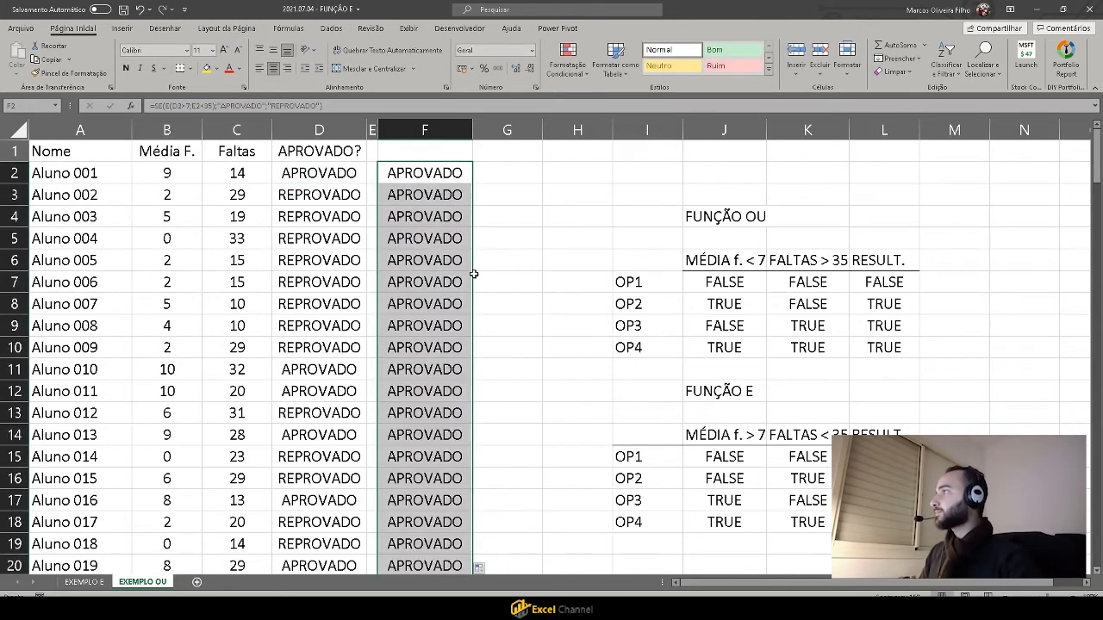
Point the F2 formula at B2 and C2, giving =SE(E(B2>7;C2<35);"APROVADO";"REPROVADO"), and fill it down column F.
left_click(423, 195)
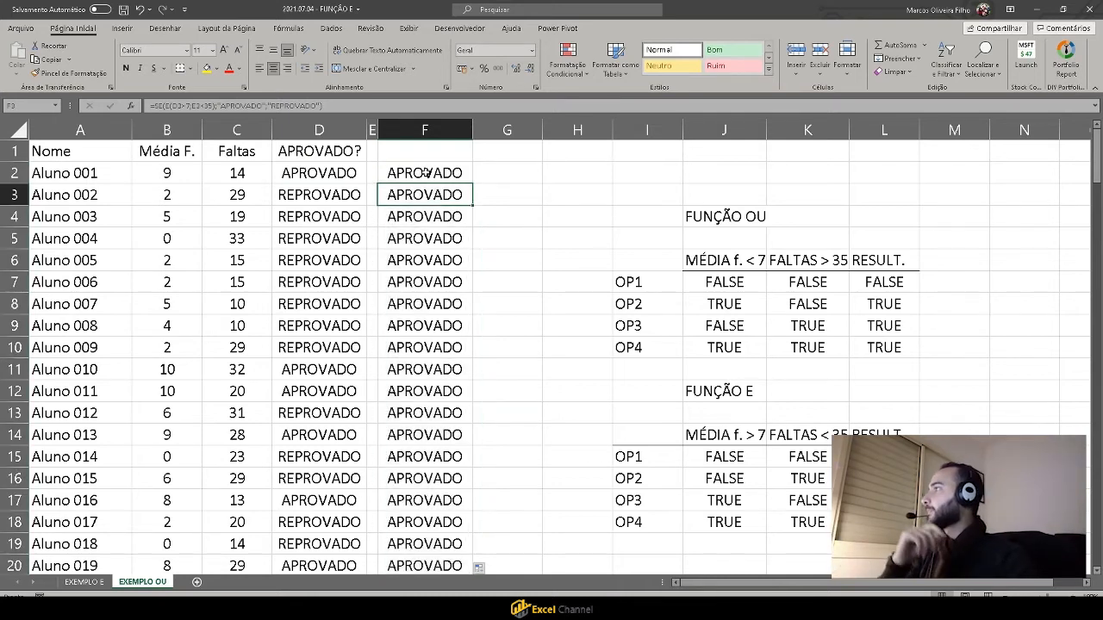
left_click(425, 172)
left_click(338, 105)
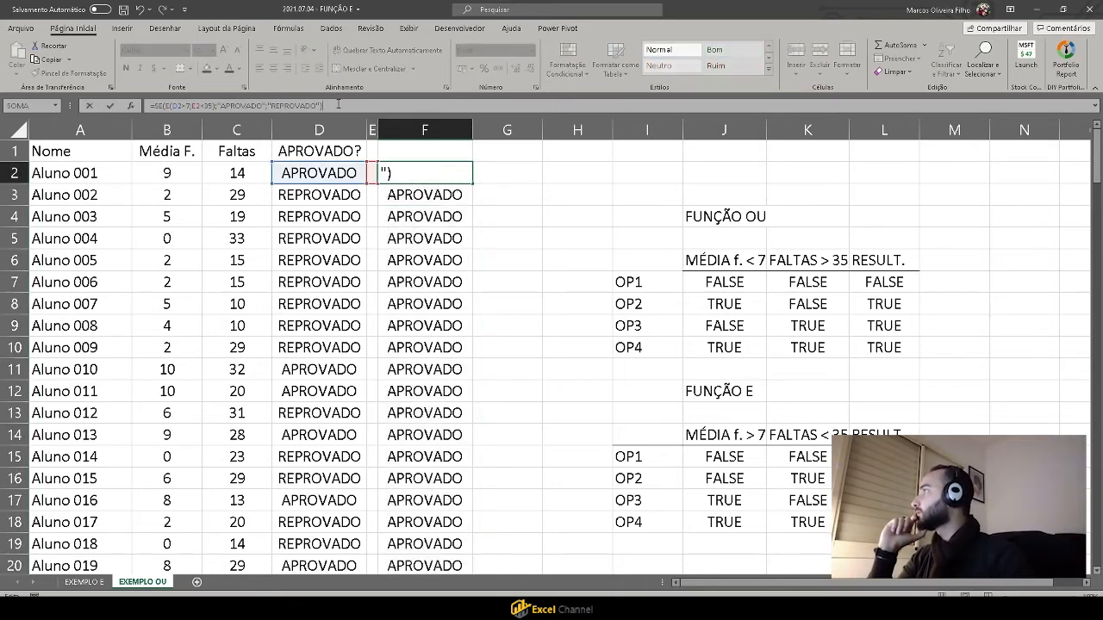
left_click_drag(314, 184, 187, 184)
left_click_drag(370, 184, 270, 185)
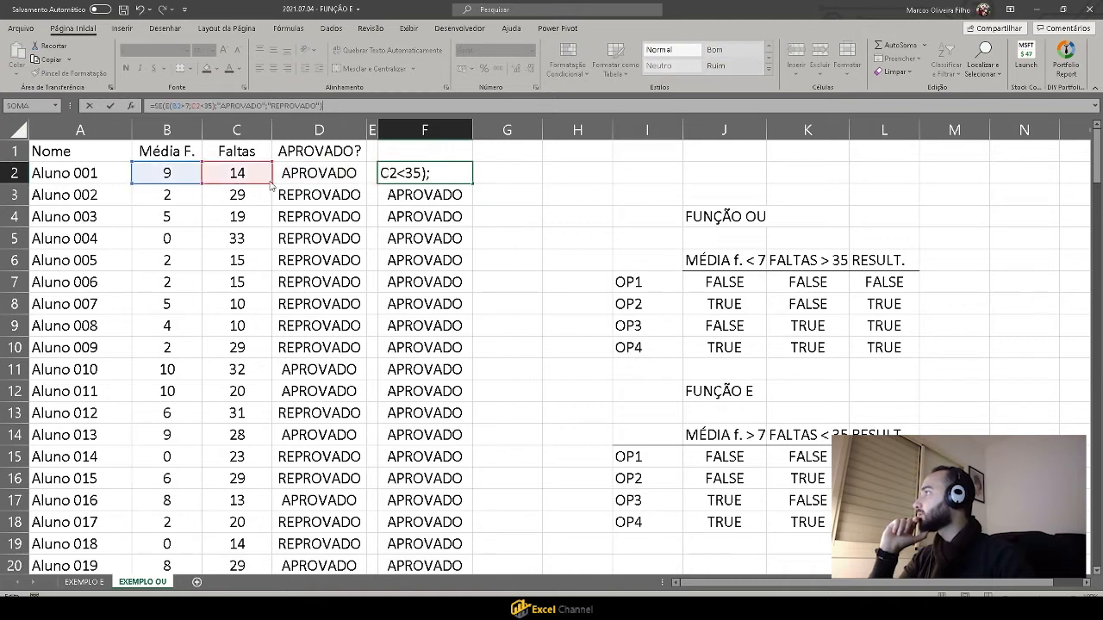
key("Return")
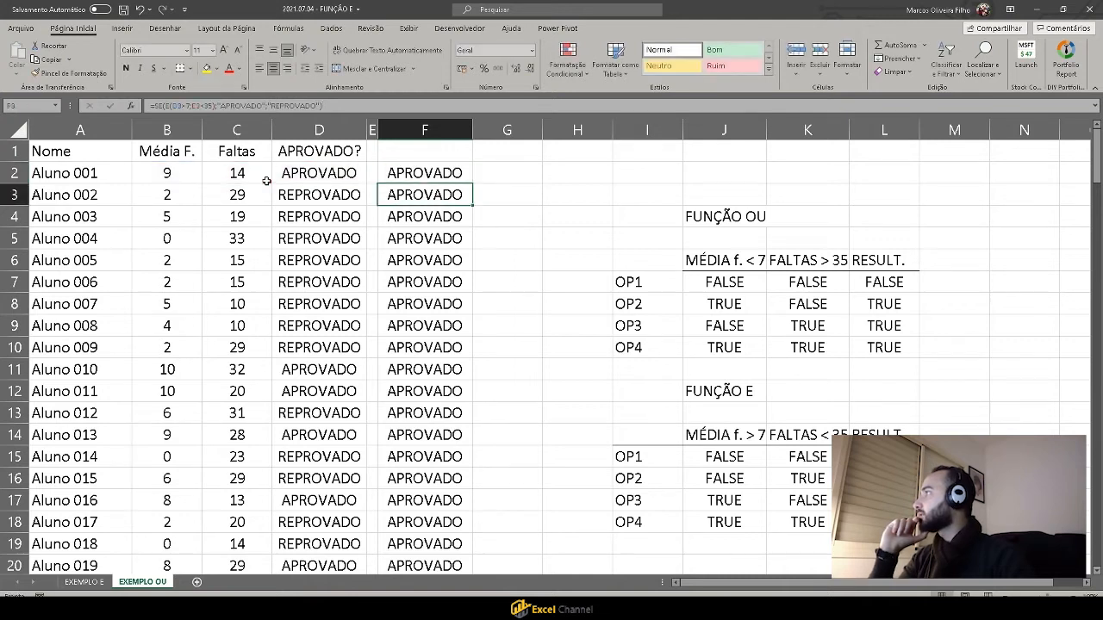
left_click(431, 172)
double_click(461, 191)
left_click(461, 177)
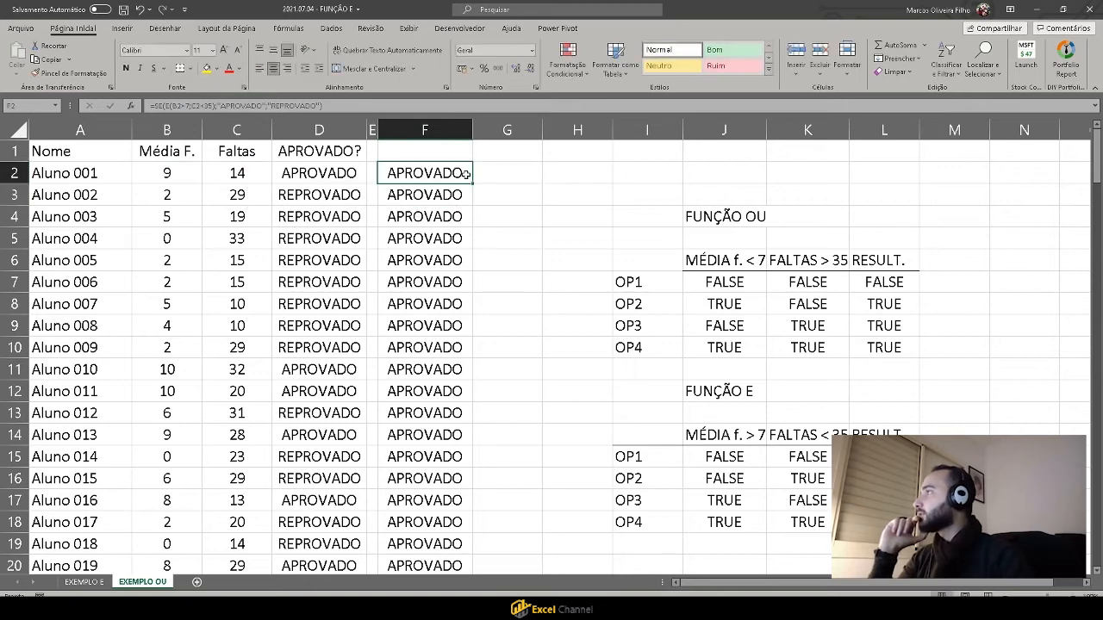
double_click(473, 183)
Compare the D2 and F2 formulas with the conditions and RESULT. columns of the FUNÇÃO OU and FUNÇÃO E truth tables.
left_click(344, 172)
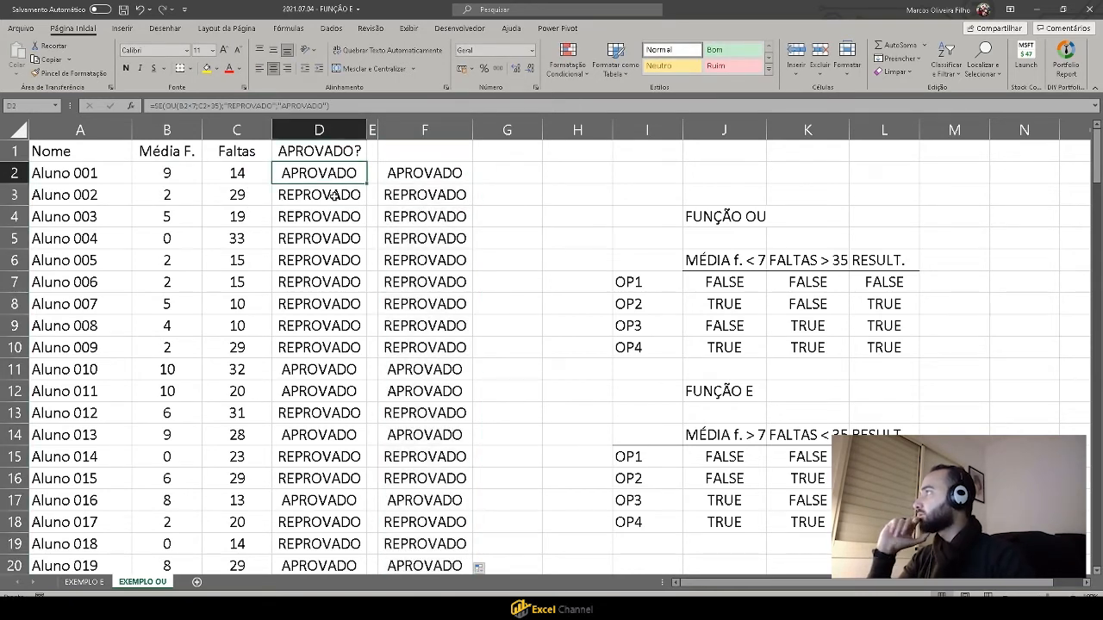
left_click(439, 173)
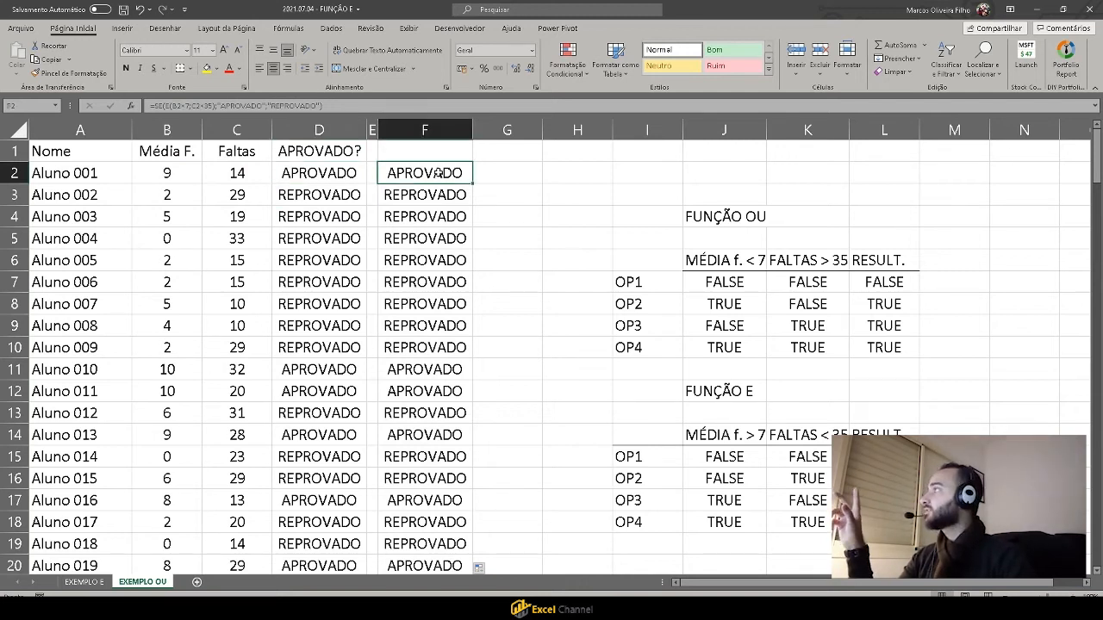
left_click(727, 301)
left_click(753, 494)
left_click(759, 350)
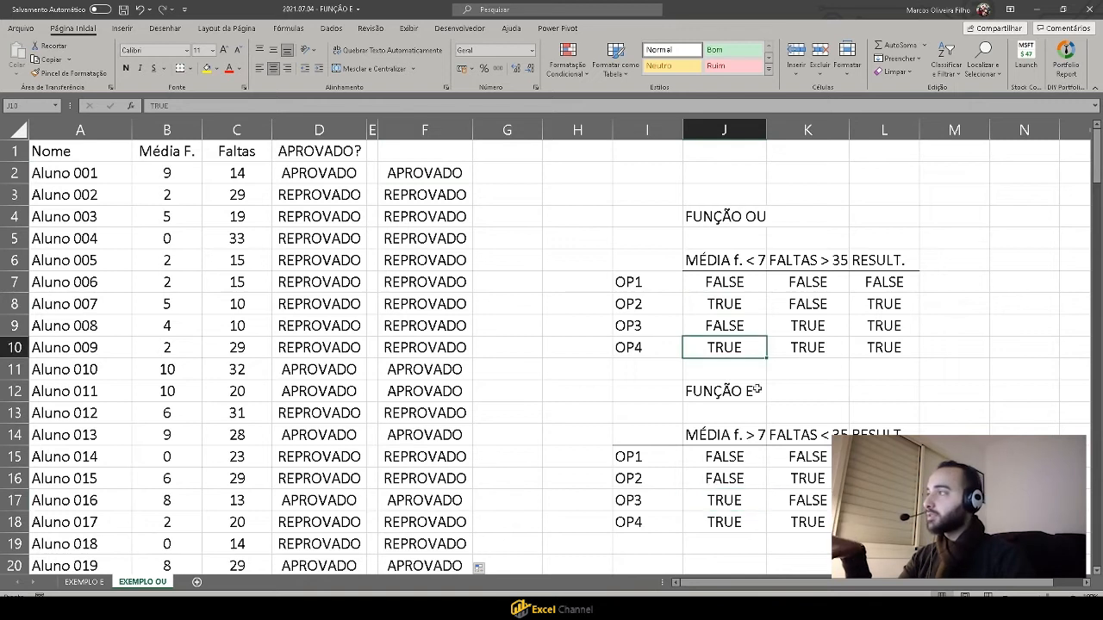
left_click(761, 500)
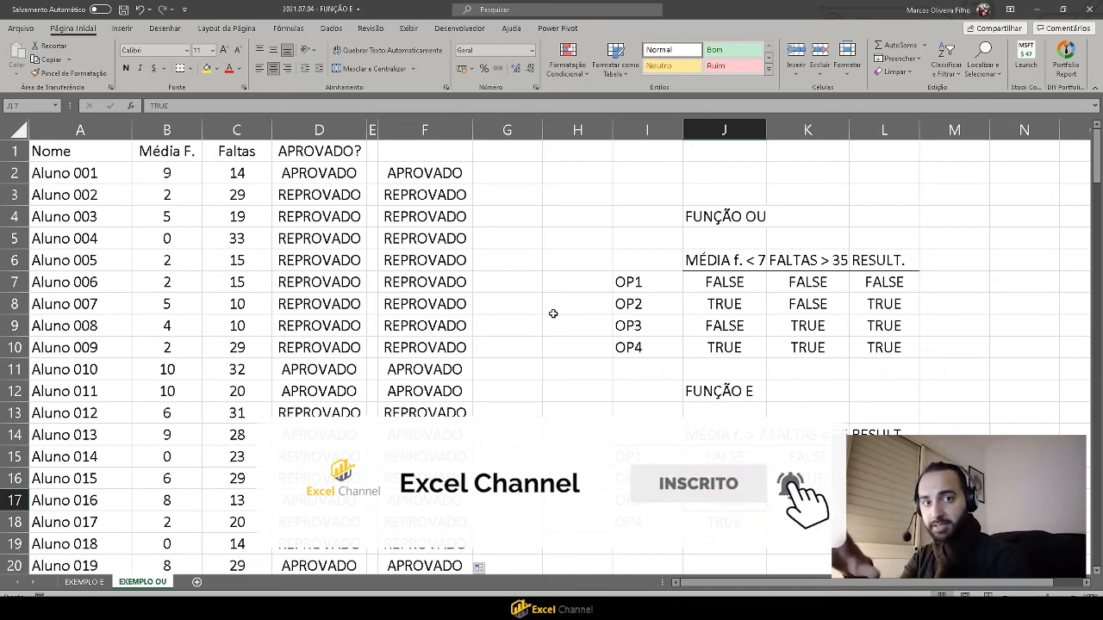
left_click(509, 263)
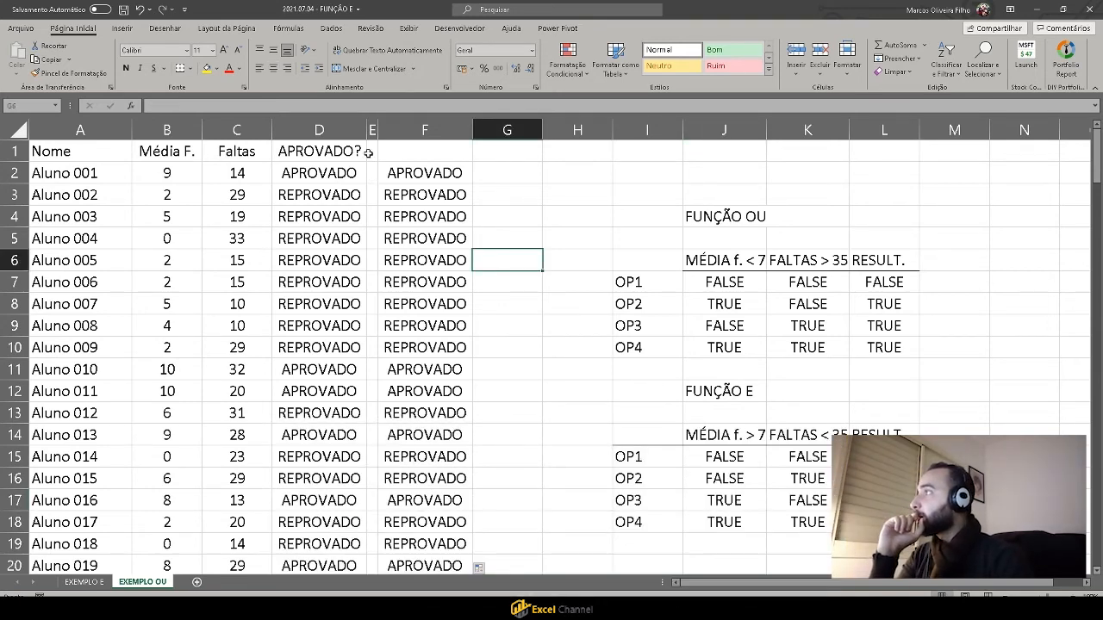
left_click_drag(648, 255, 884, 522)
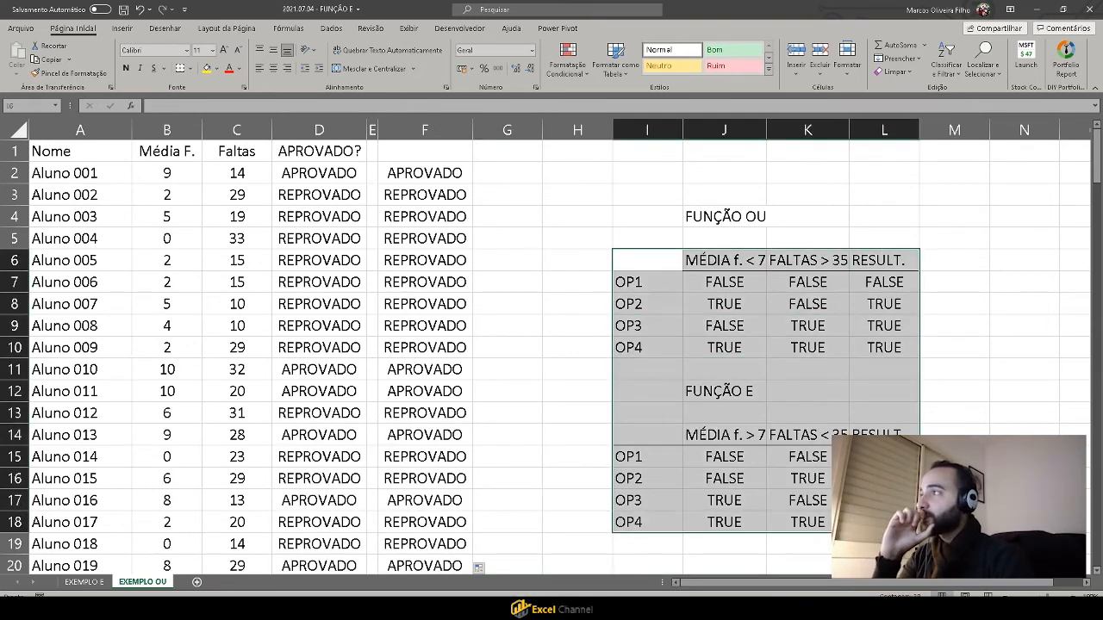
left_click_drag(630, 271, 883, 344)
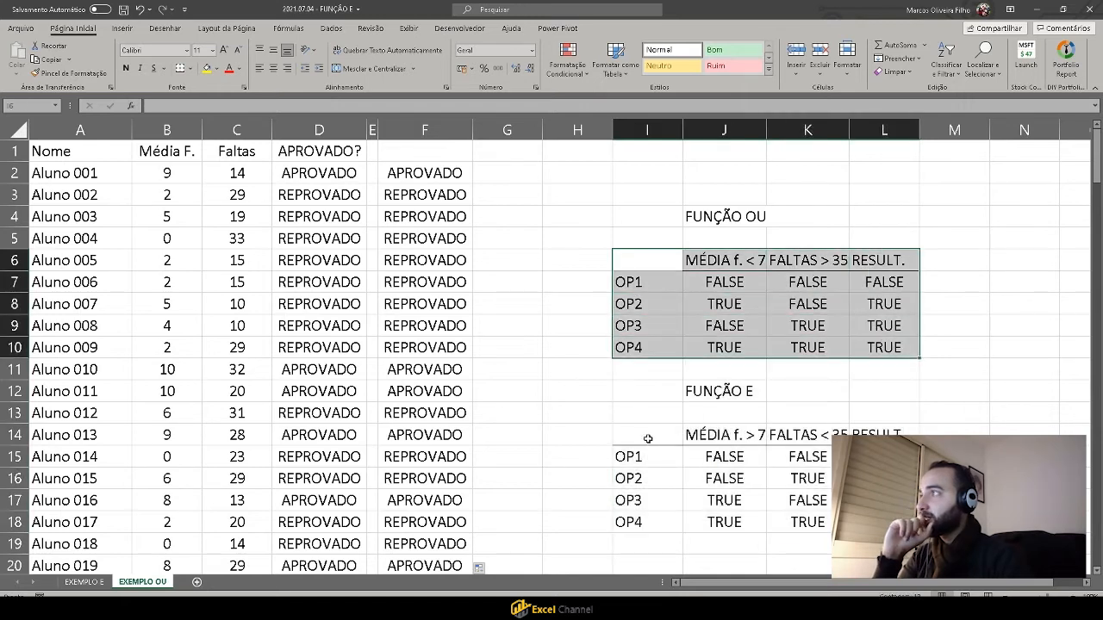
left_click_drag(648, 438, 884, 522)
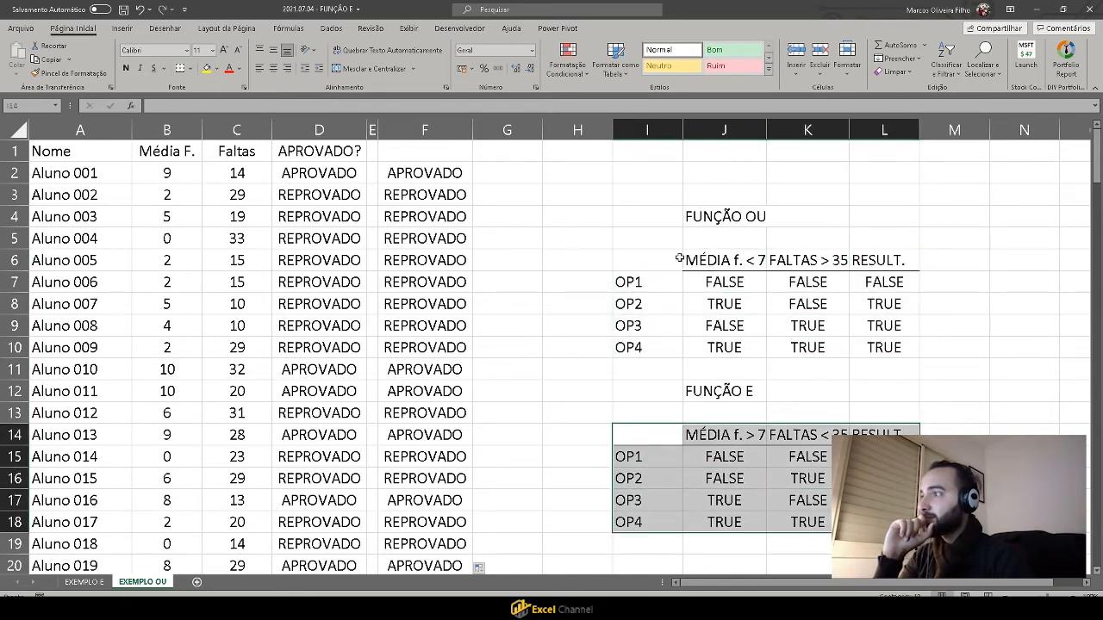
left_click_drag(679, 259, 667, 348)
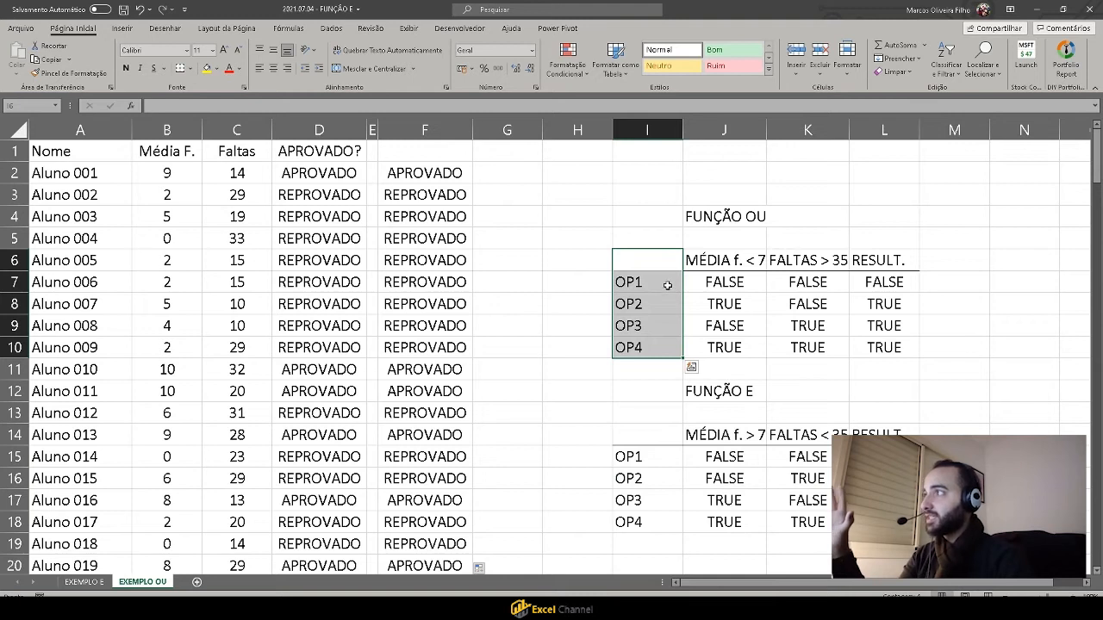
left_click_drag(667, 285, 672, 347)
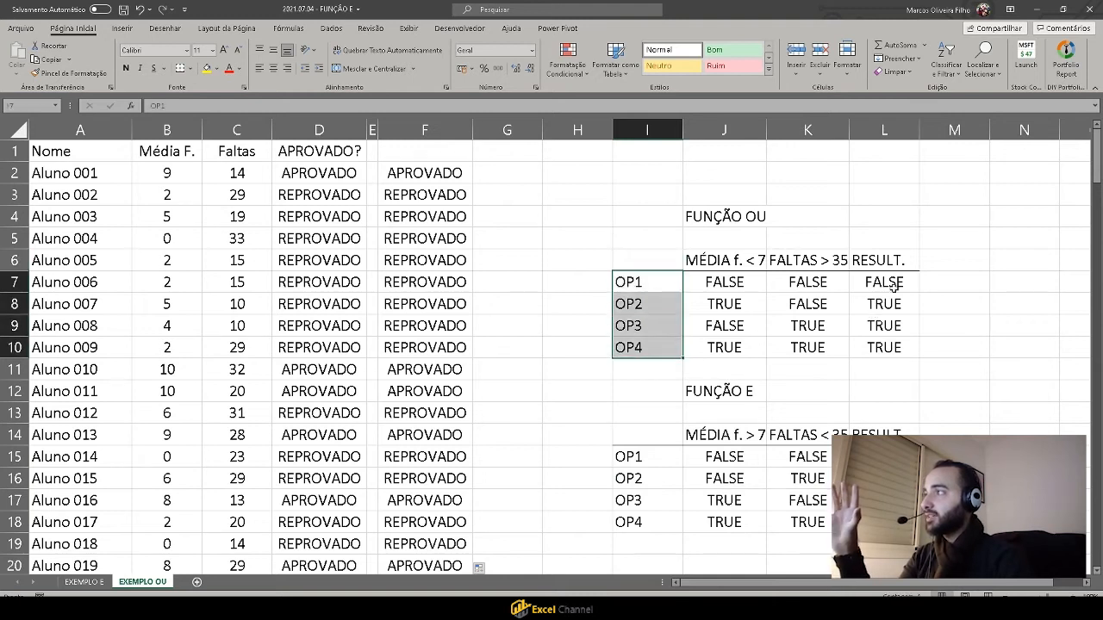
left_click_drag(895, 286, 898, 355)
left_click_drag(895, 456, 894, 522)
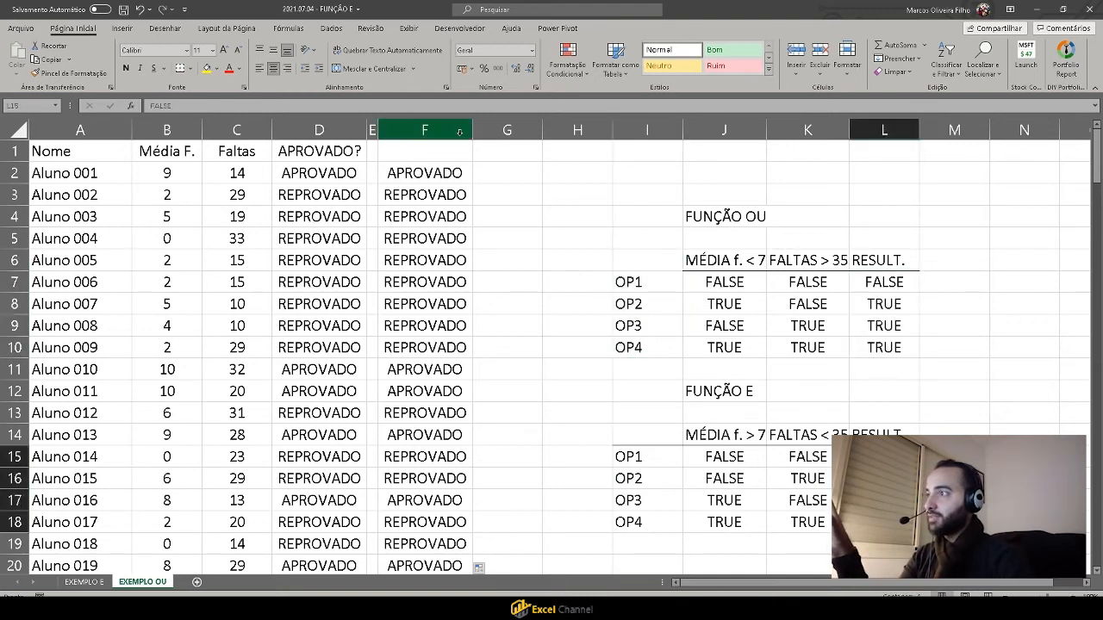
Compare the OU results in column D with the E results in column F, and review the D2 and F2 formulas.
left_click_drag(339, 178, 448, 176)
left_click_drag(326, 197, 429, 196)
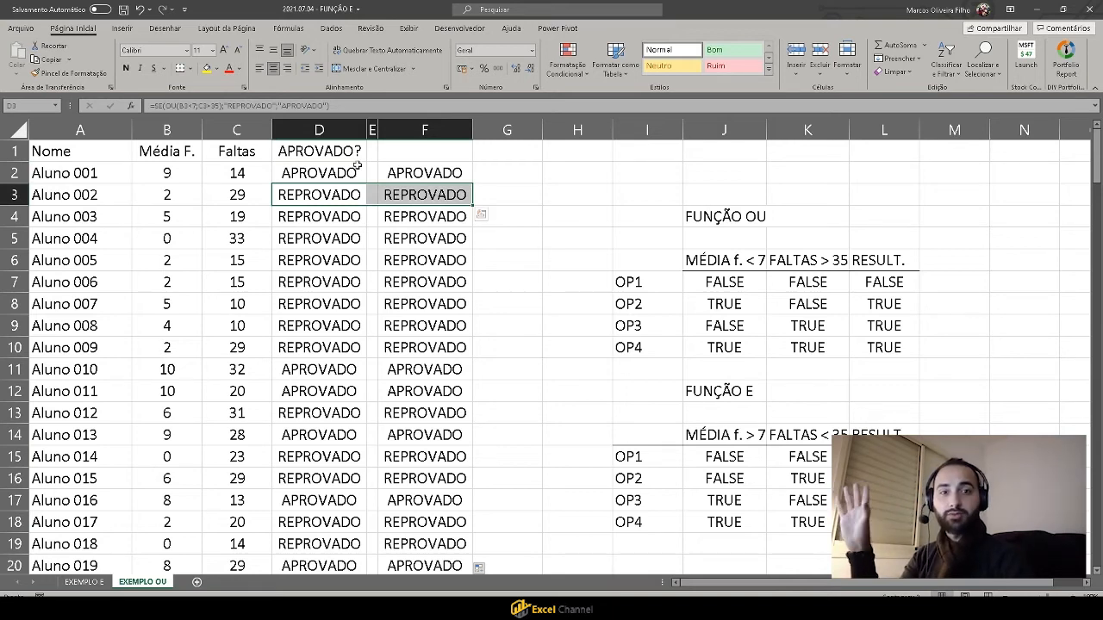
left_click_drag(359, 172, 355, 502)
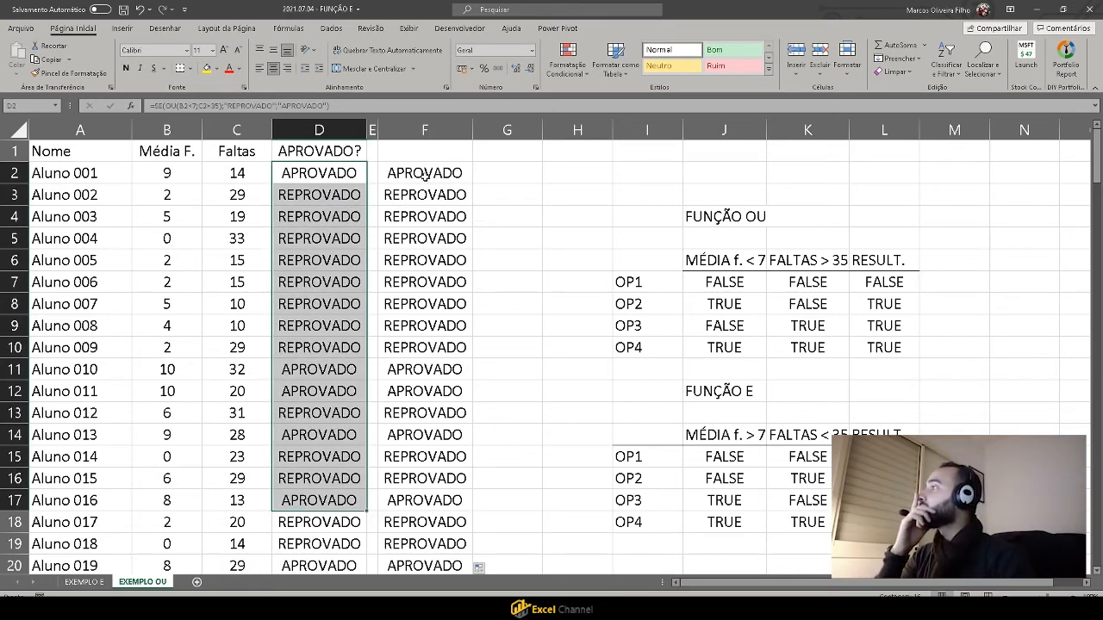
scroll(423, 522, "down", 6)
left_click_drag(429, 176, 423, 522)
scroll(414, 354, "up", 7)
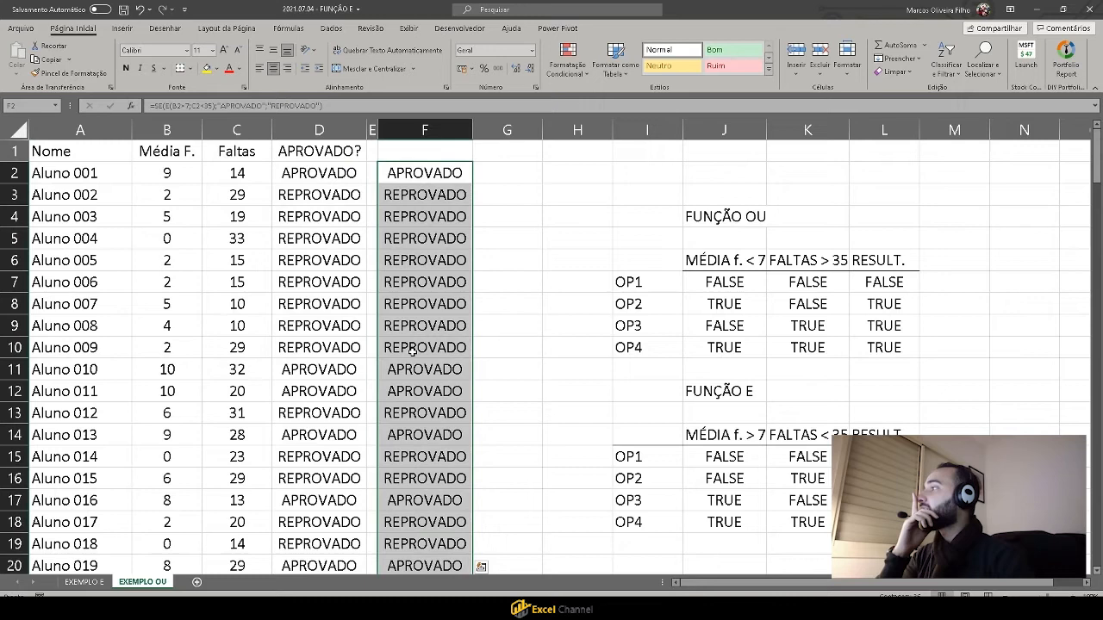
left_click(344, 180)
left_click(408, 170)
left_click(350, 175)
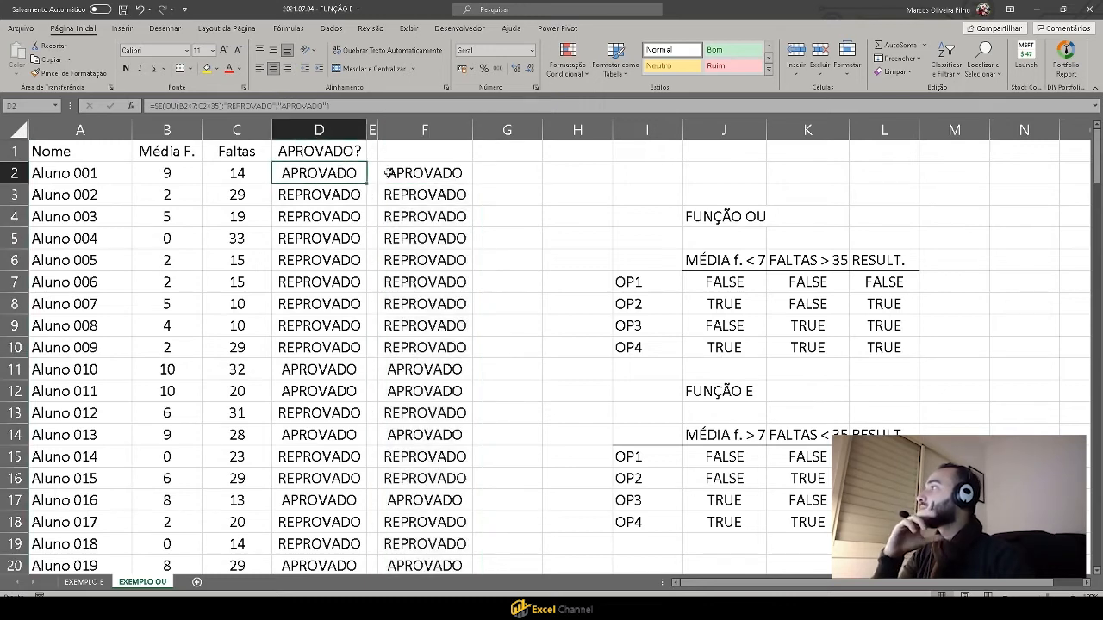
left_click(420, 177)
left_click(350, 178)
left_click(203, 106)
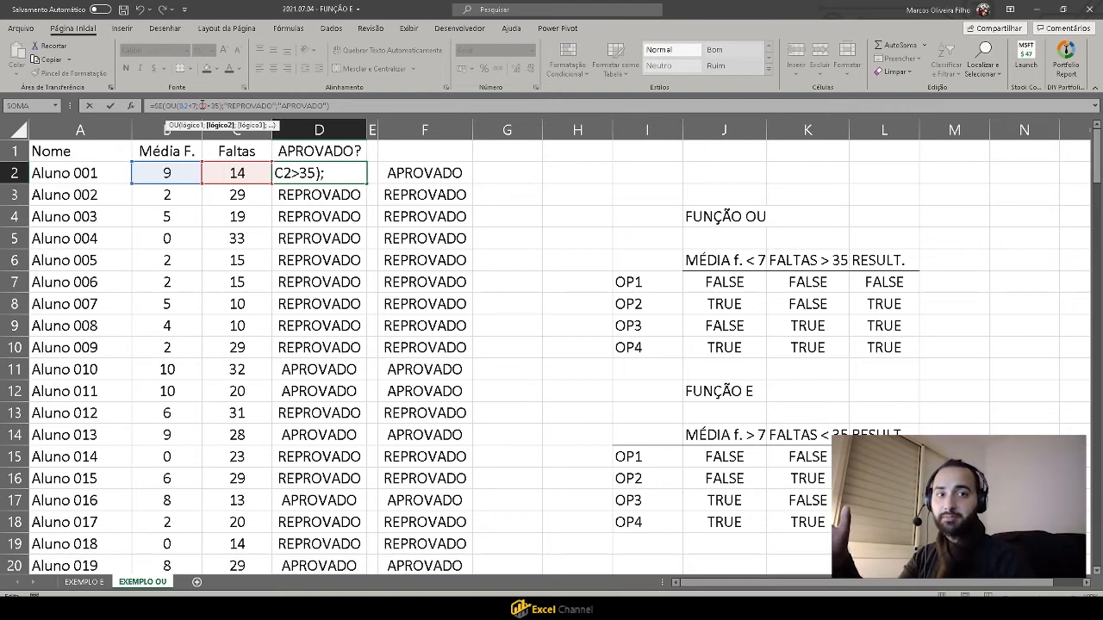
key("Return")
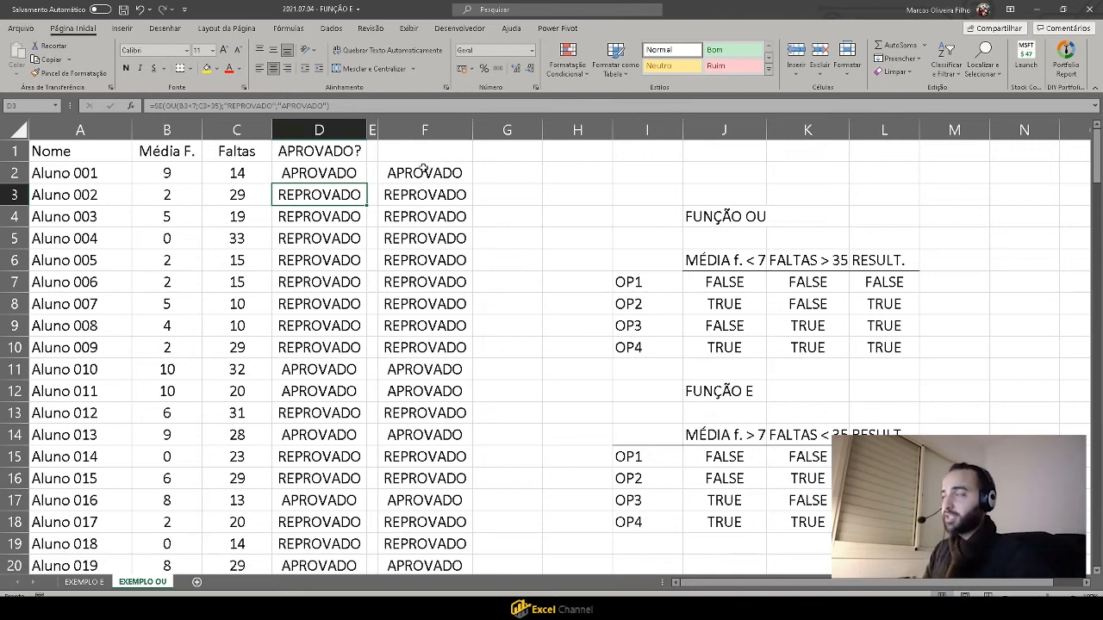
left_click(424, 176)
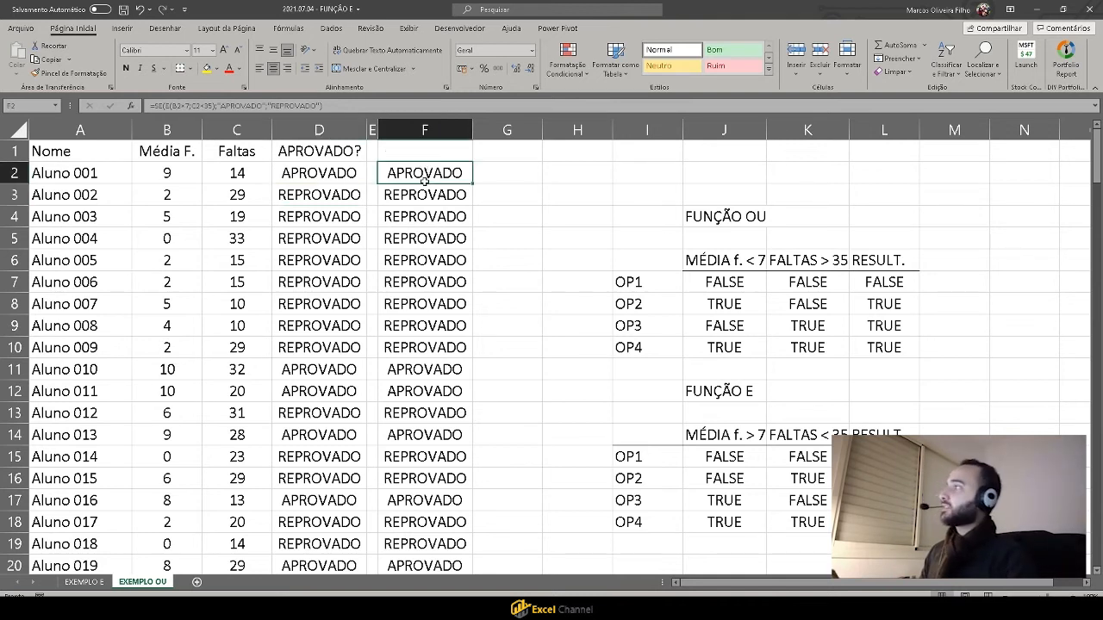